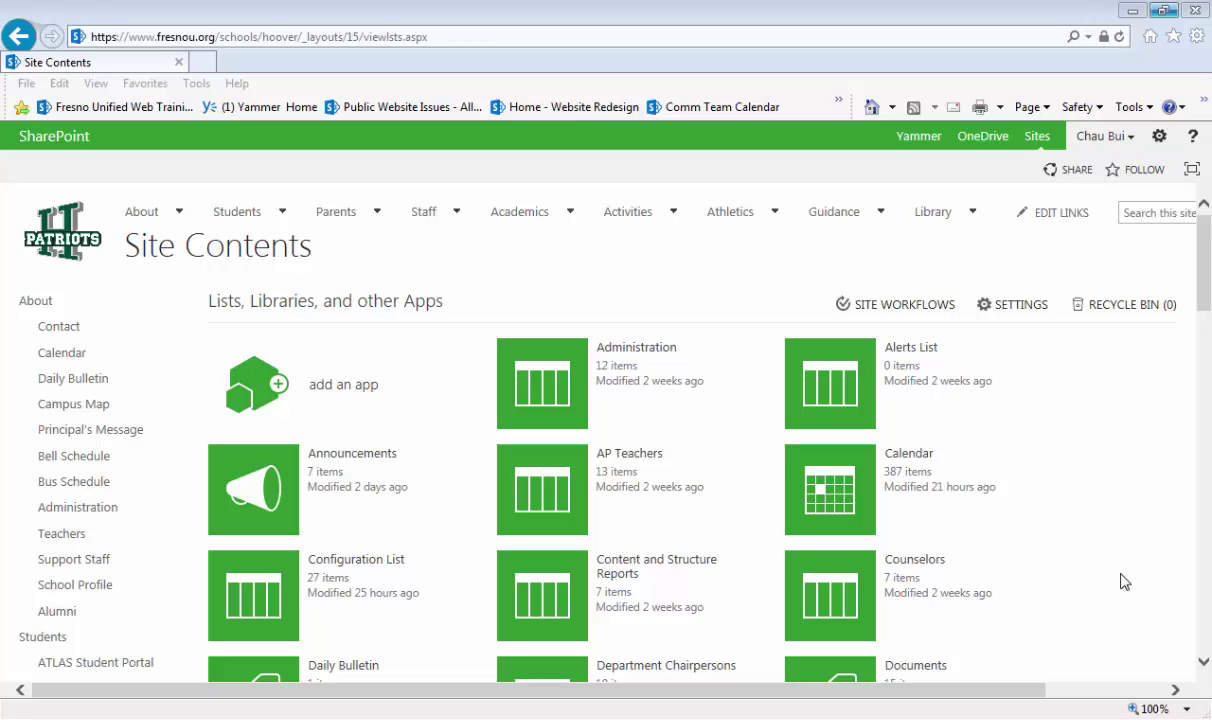
- In the Calendar list, start a new view based on the existing Calendar view and name it Color-Coded
left_click(822, 497)
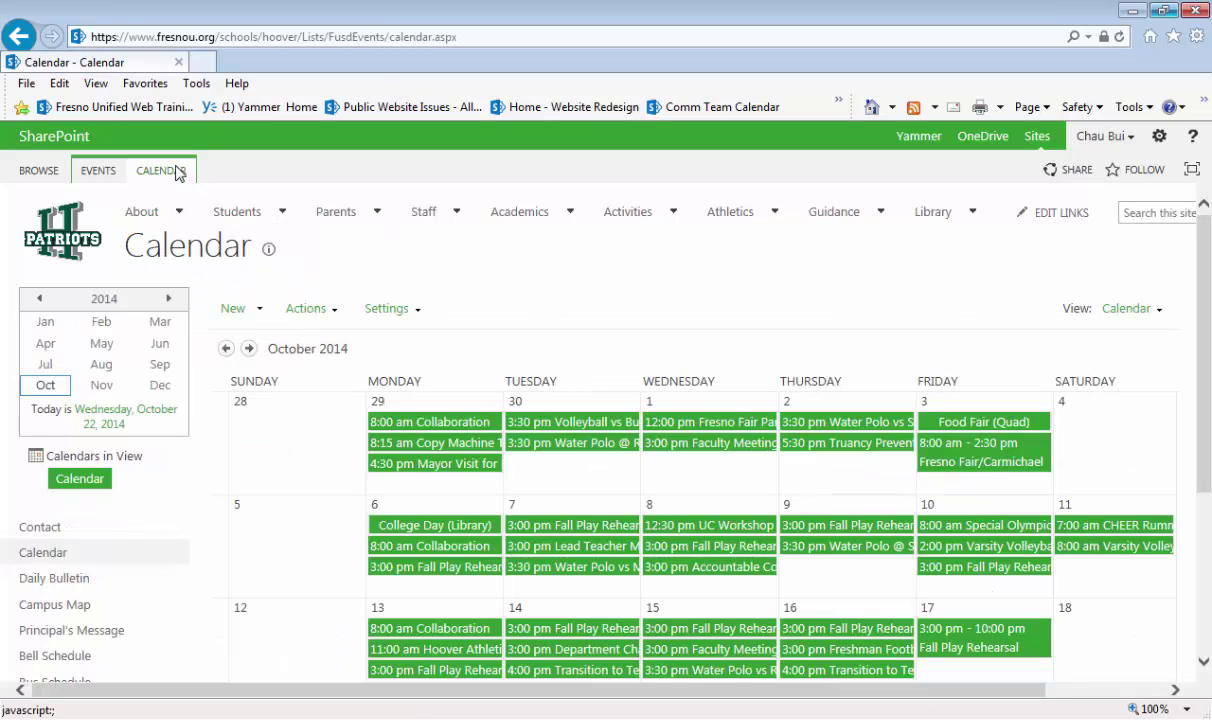
left_click(170, 174)
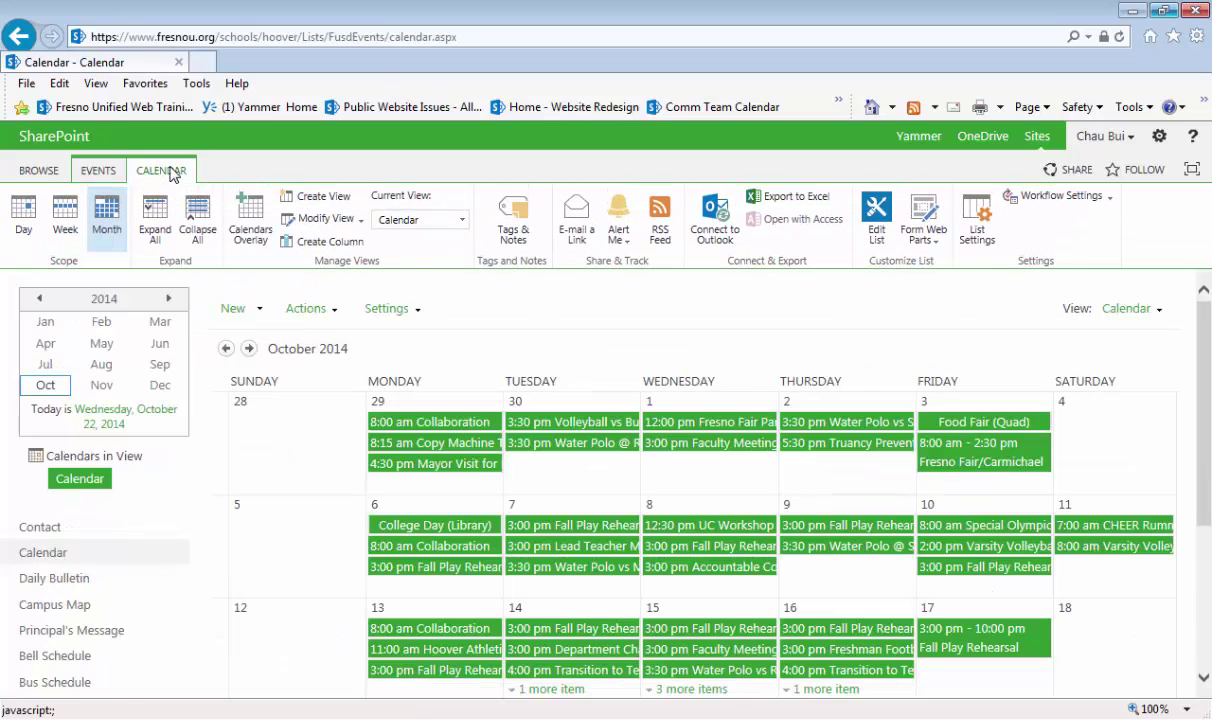
left_click(313, 197)
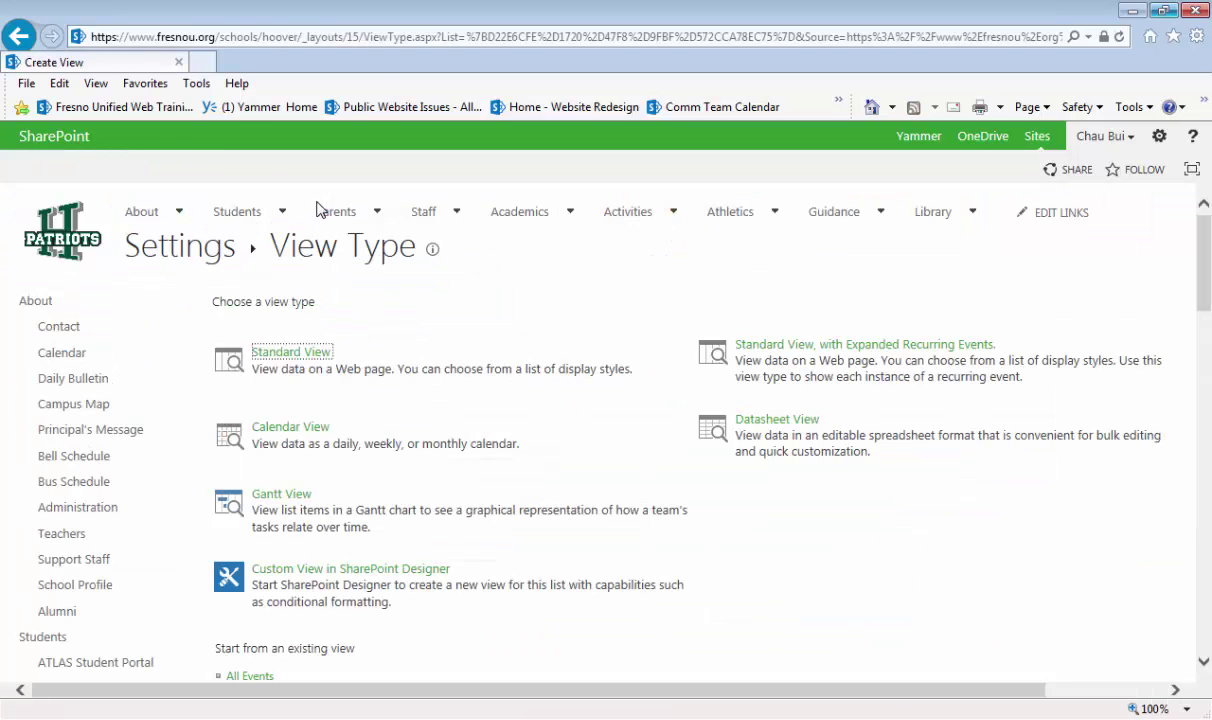
scroll(603, 413, "down", 4)
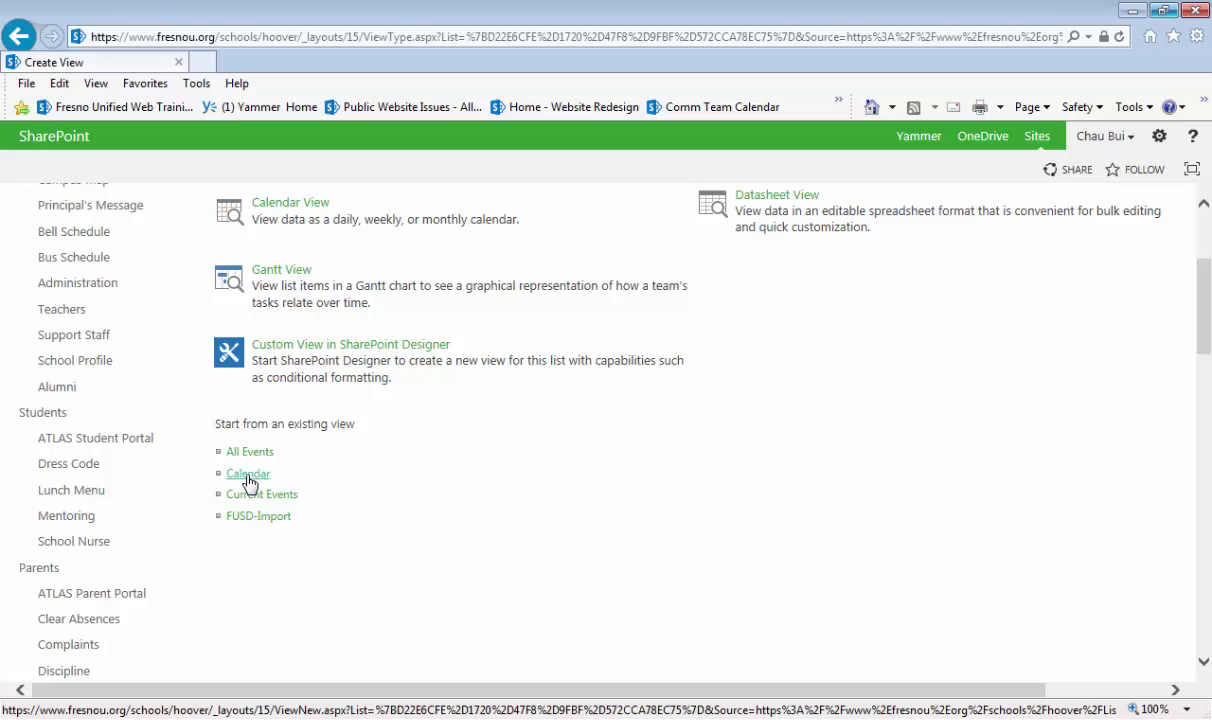
left_click(248, 476)
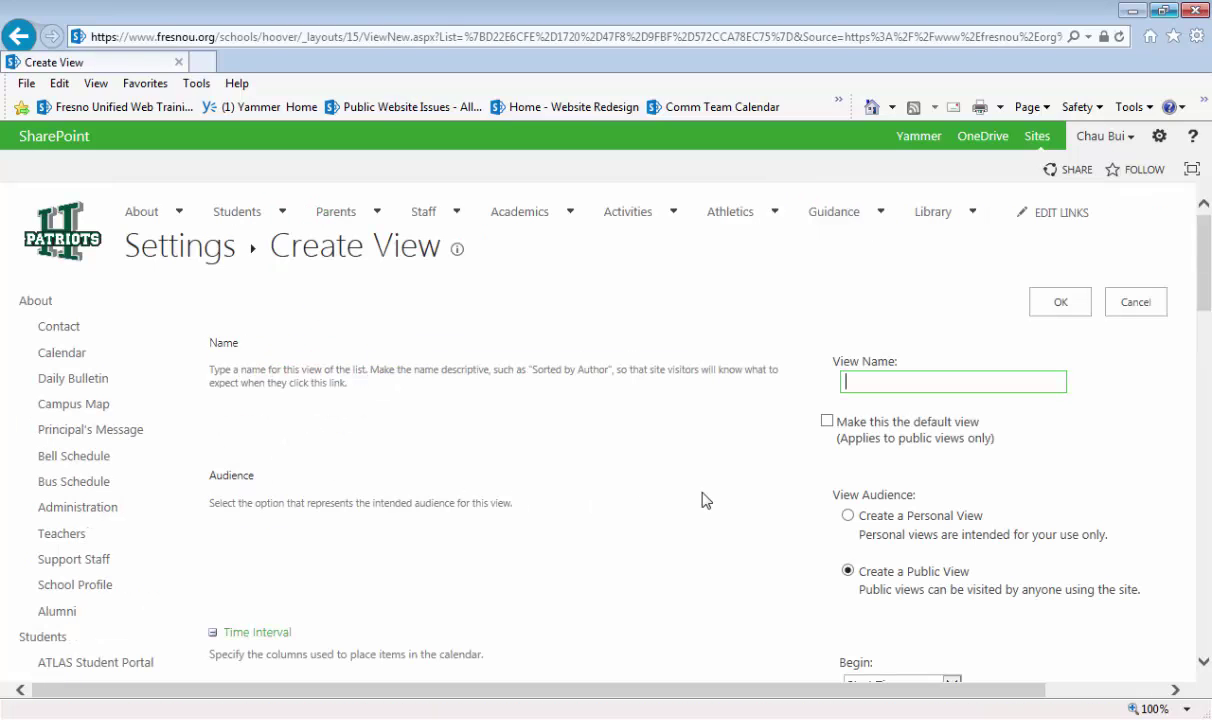
type("Color-Coded")
- Filter the Color-Coded view to show items only when Category is equal to None, and save the view
scroll(928, 462, "down", 8)
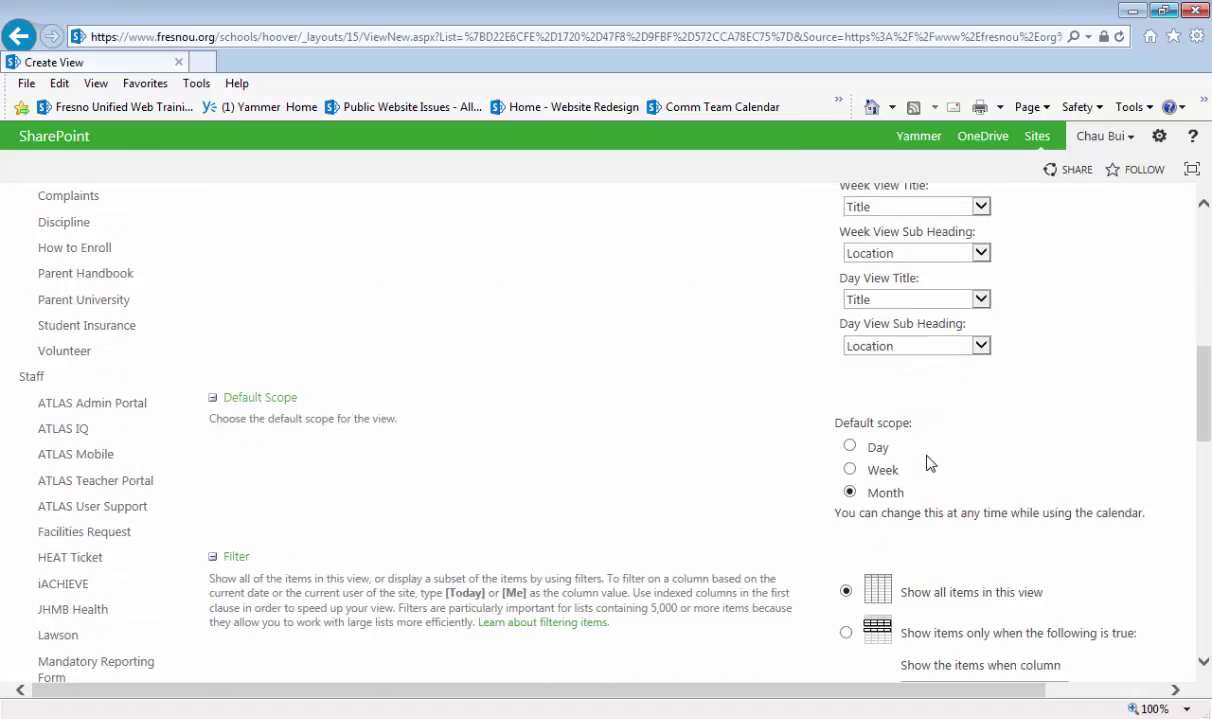
scroll(304, 406, "down", 1)
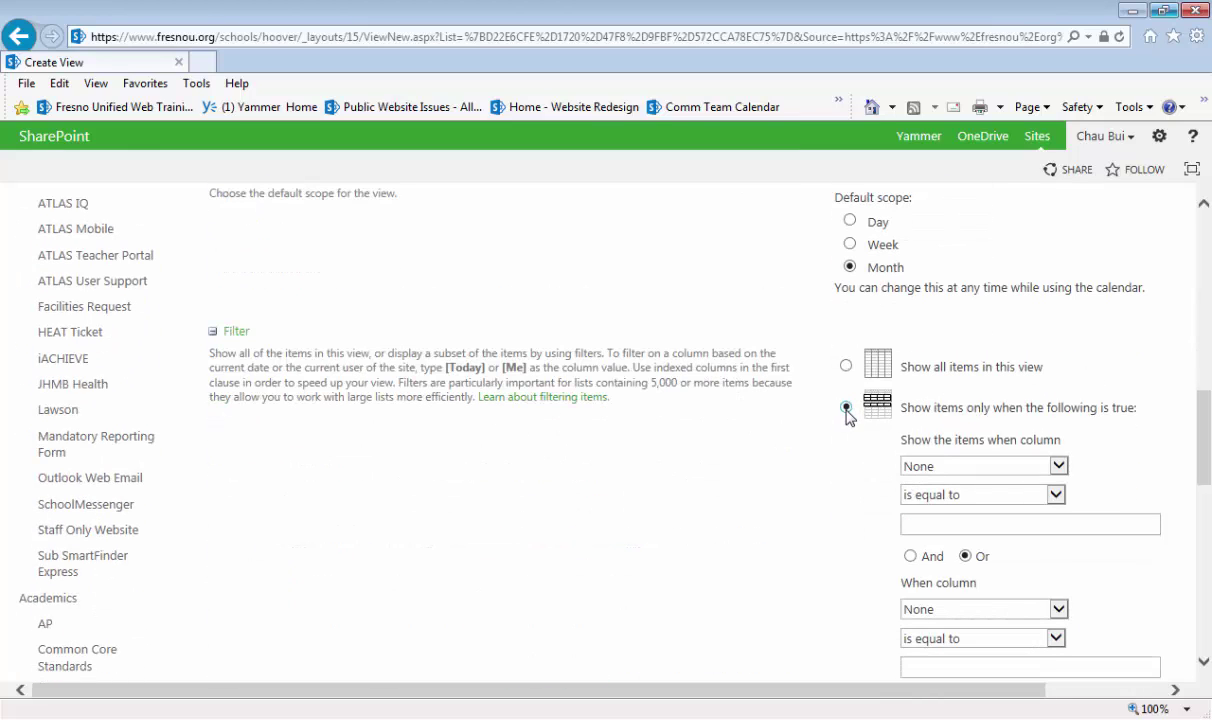
scroll(1100, 420, "down", 1)
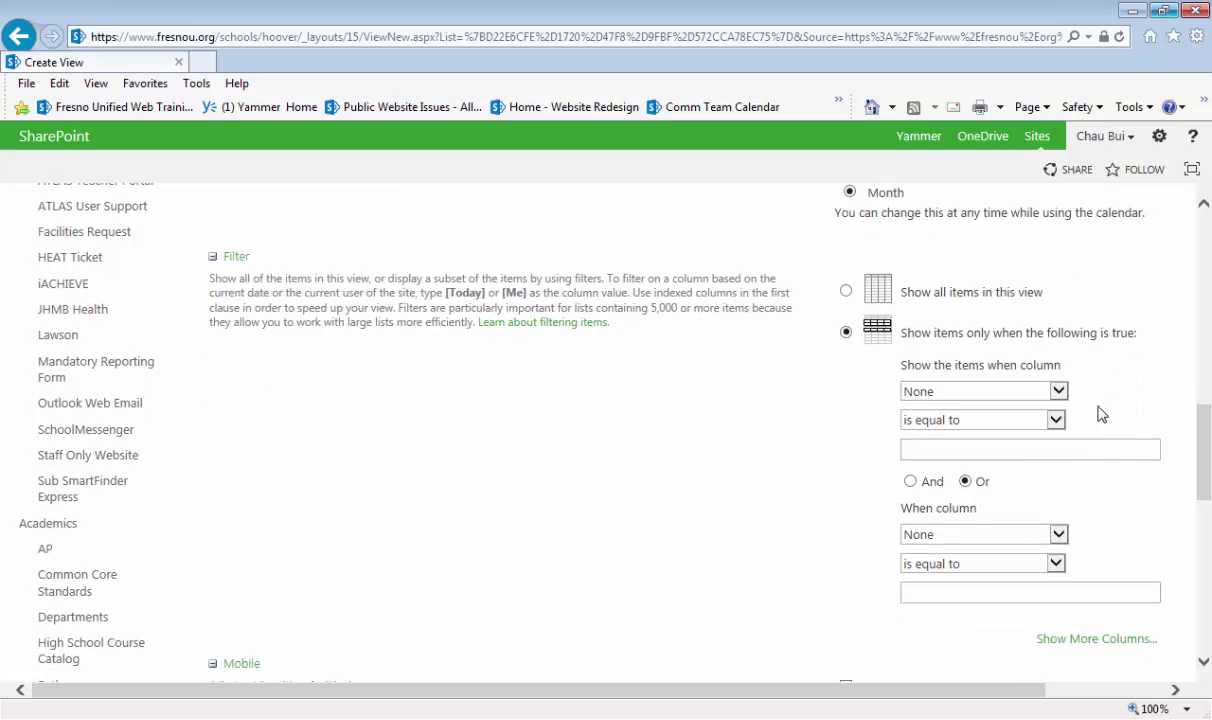
left_click(1050, 396)
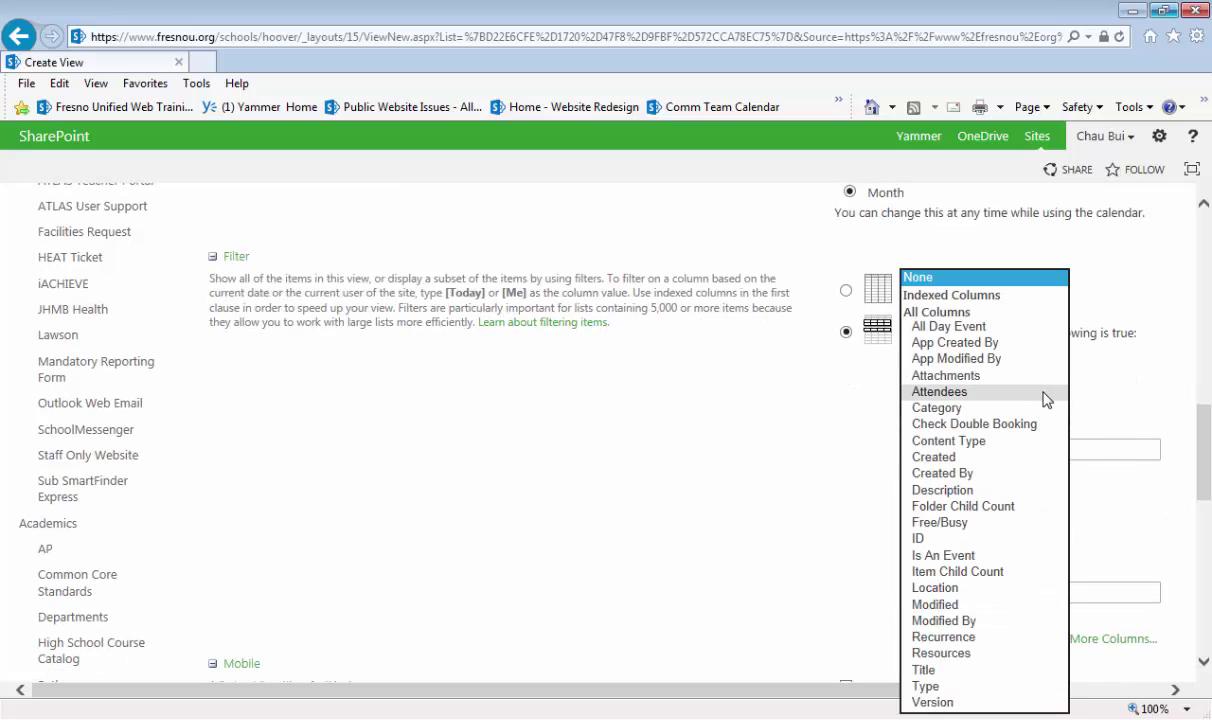
left_click(995, 404)
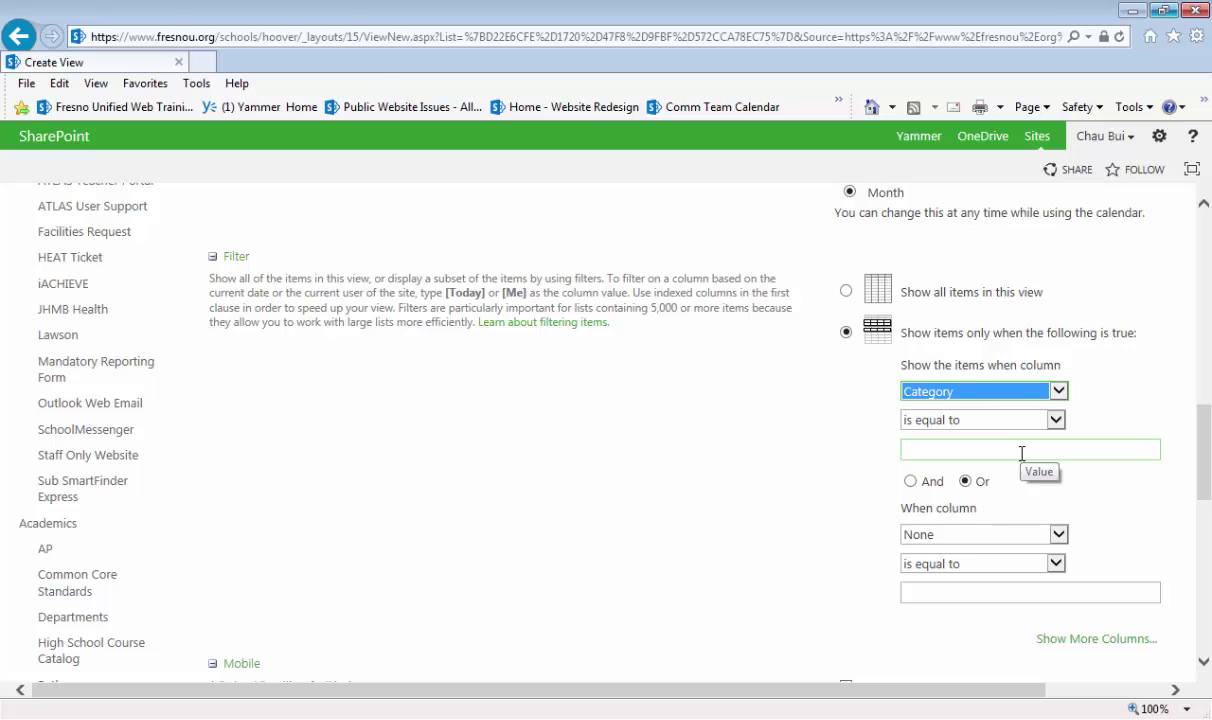
left_click(1021, 454)
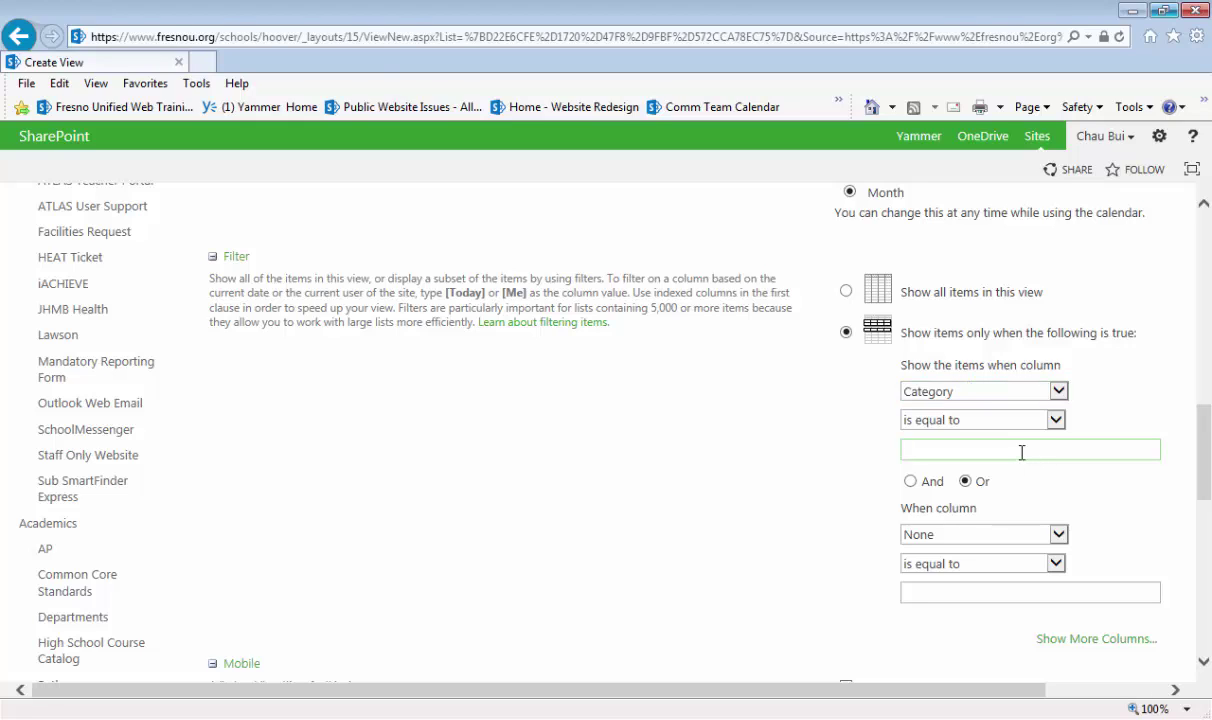
type("Non")
scroll(931, 454, "down", 1)
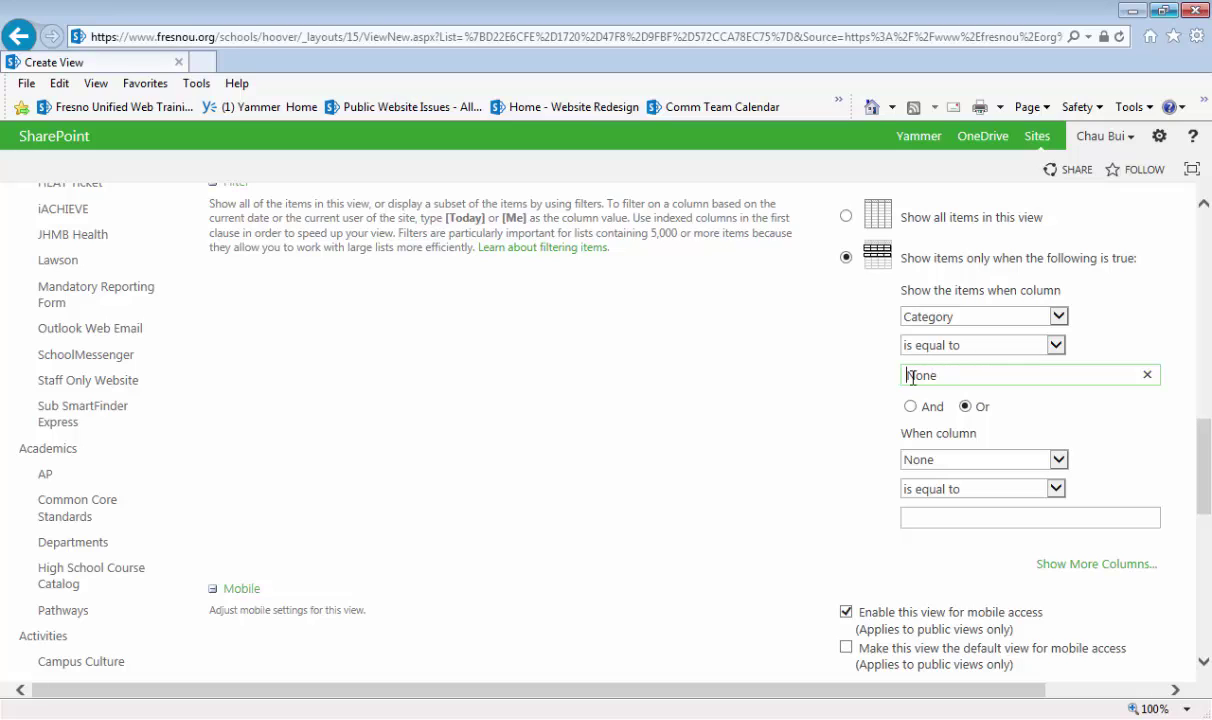
scroll(911, 376, "down", 2)
scroll(911, 385, "down", 3)
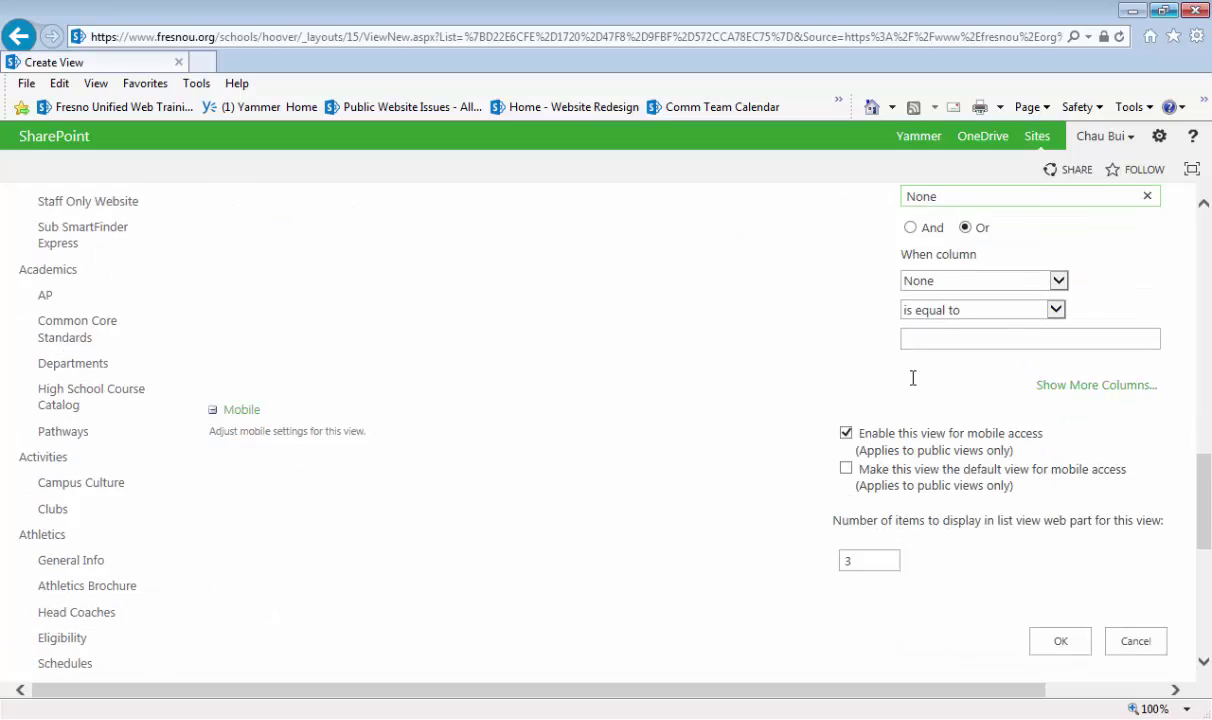
left_click(1061, 446)
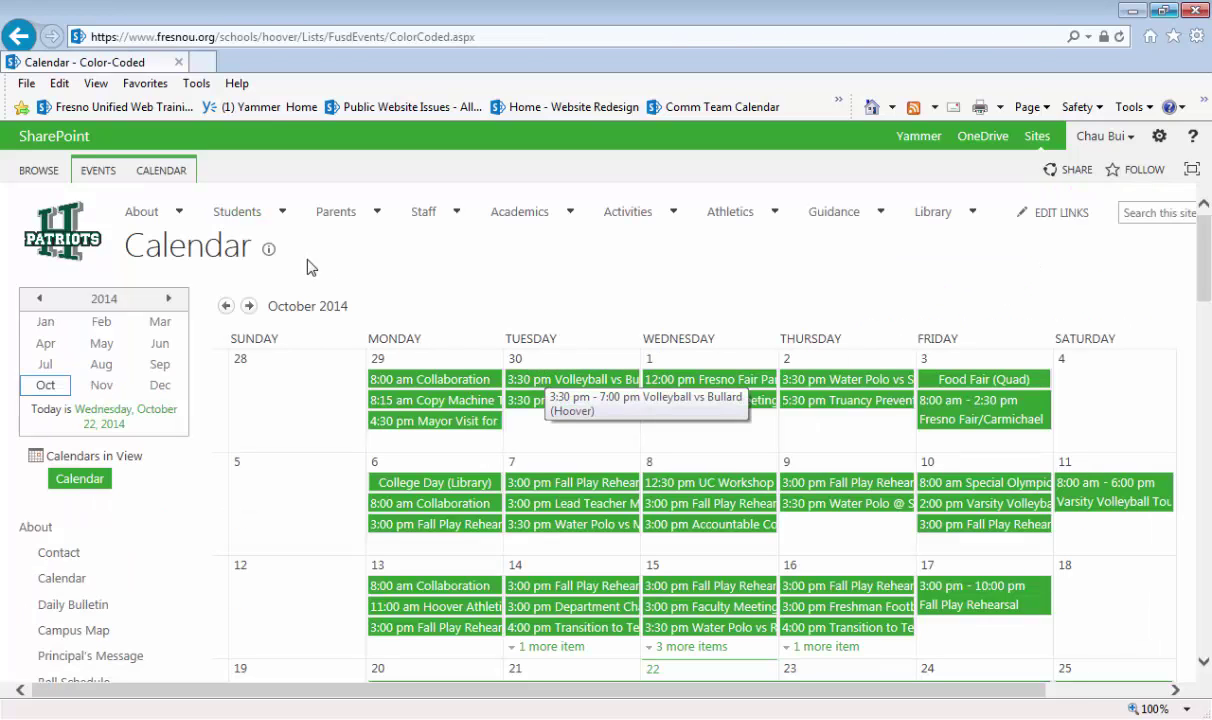
- Check the list of views available for this calendar
left_click(182, 172)
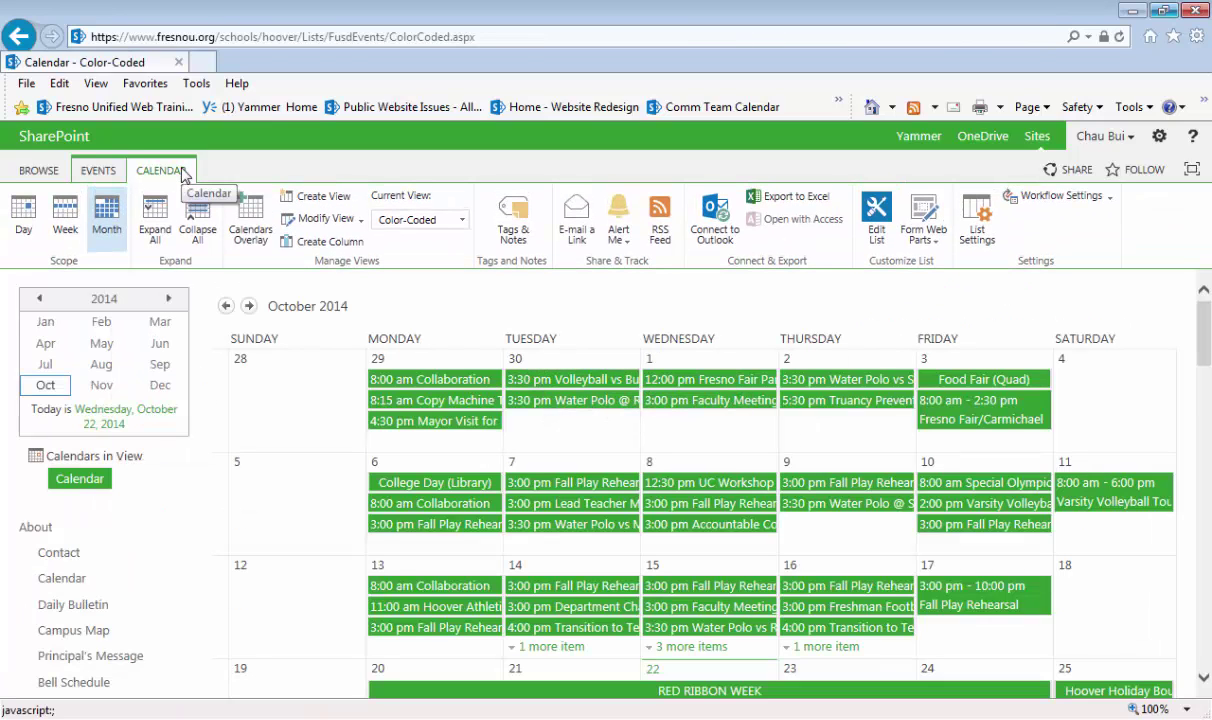
left_click(462, 220)
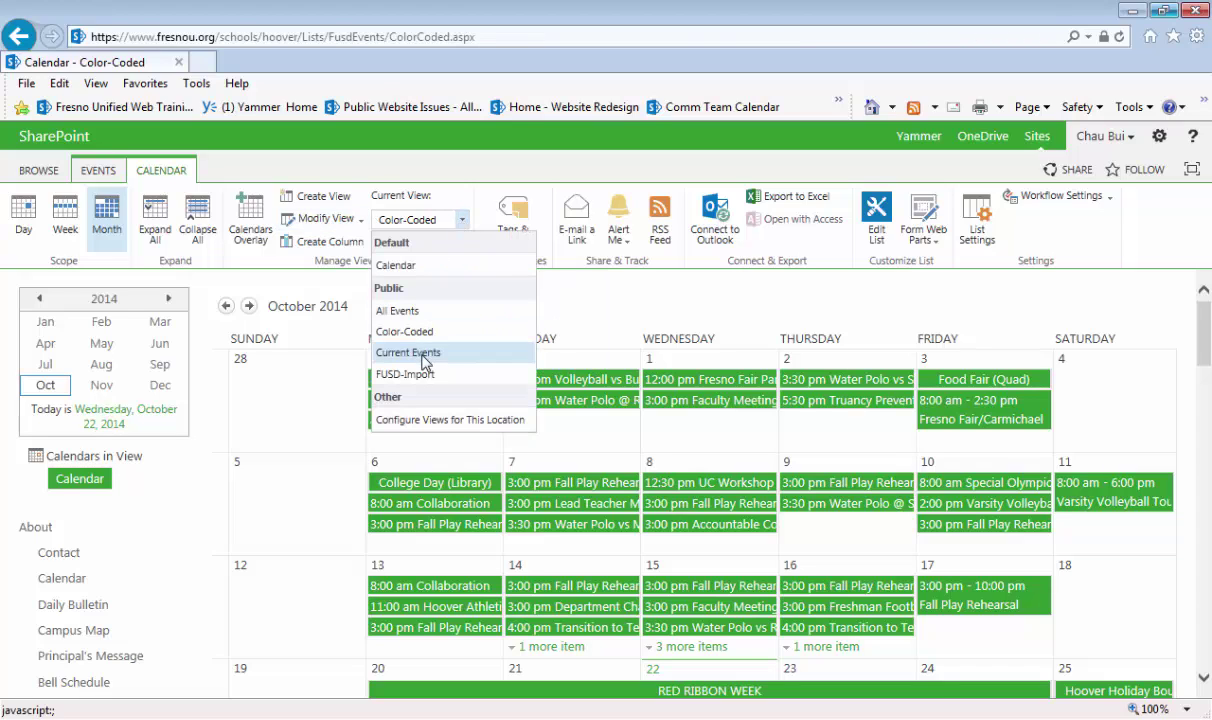
left_click(457, 203)
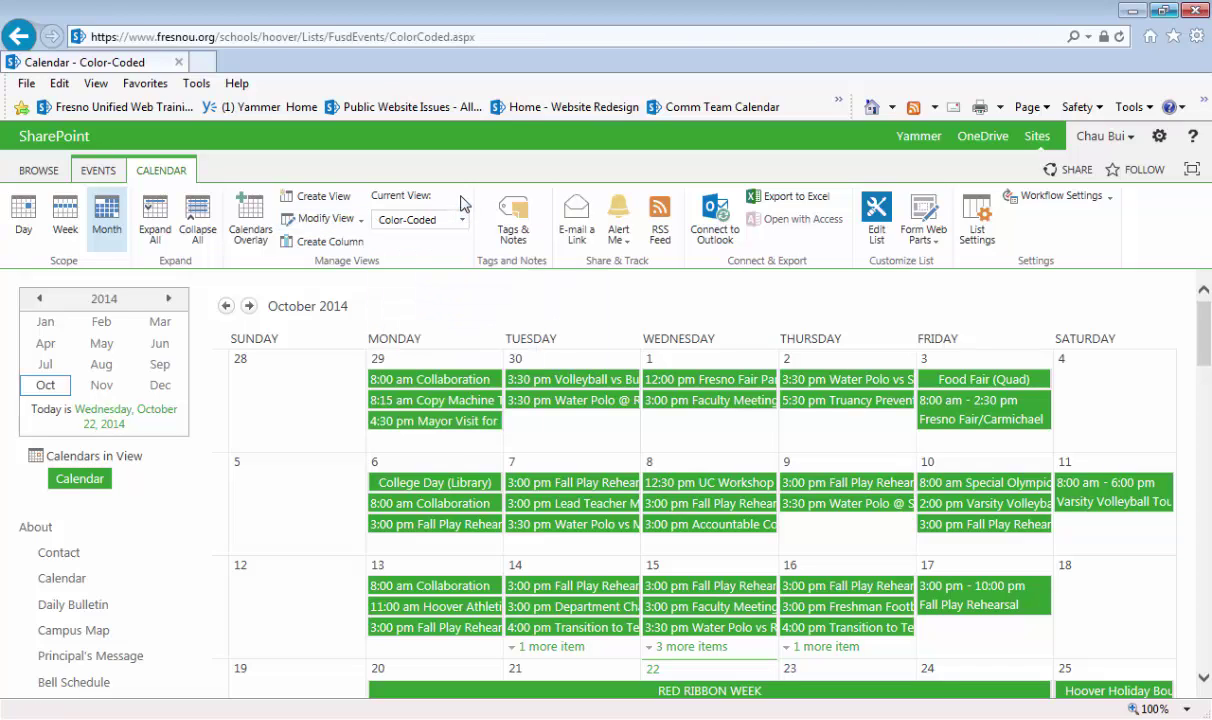
- Start another new view based on the existing Color-Coded view and name it Staff
left_click(343, 197)
scroll(598, 465, "down", 4)
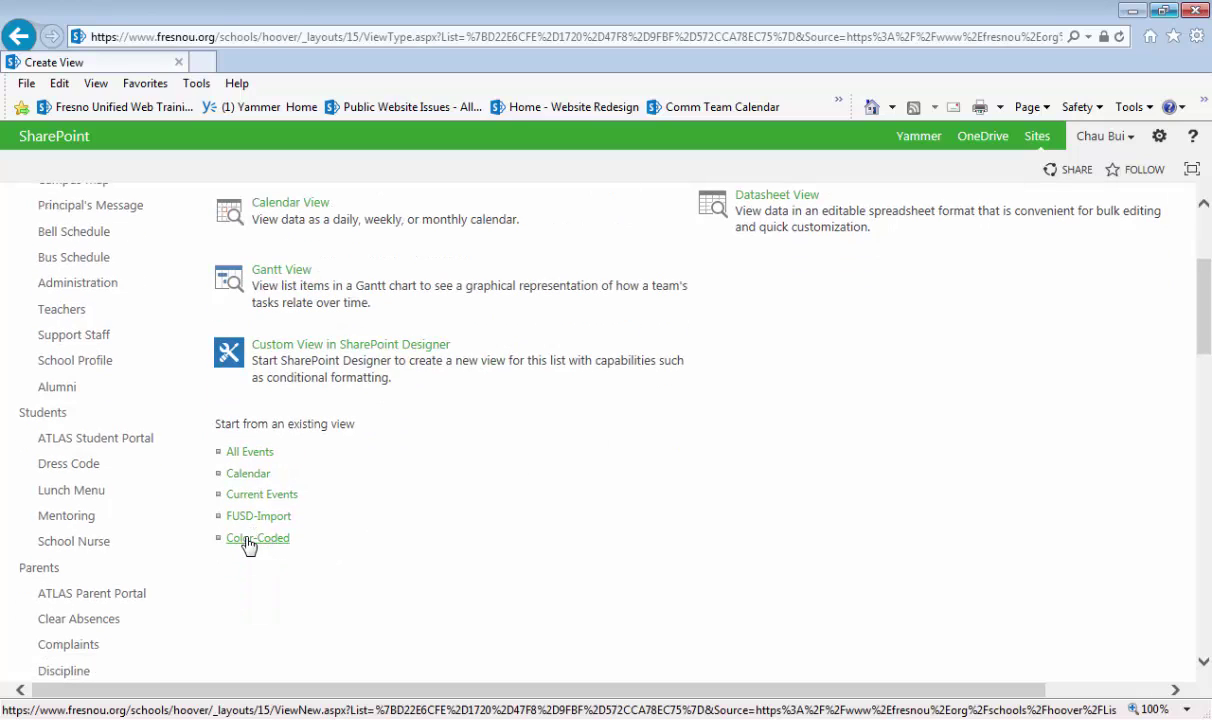
left_click(264, 539)
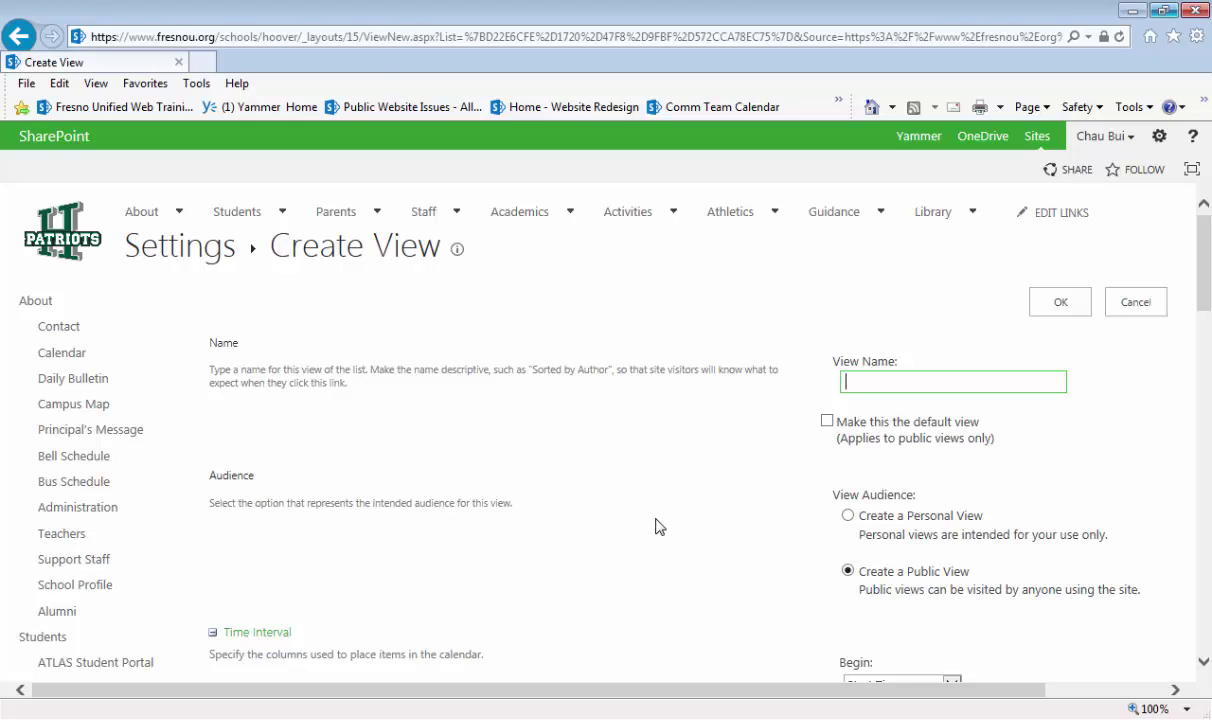
type("Staff")
- Set the Staff view's filter to show items where Category is equal to Staff, and save the view
scroll(655, 526, "down", 1)
scroll(655, 526, "down", 9)
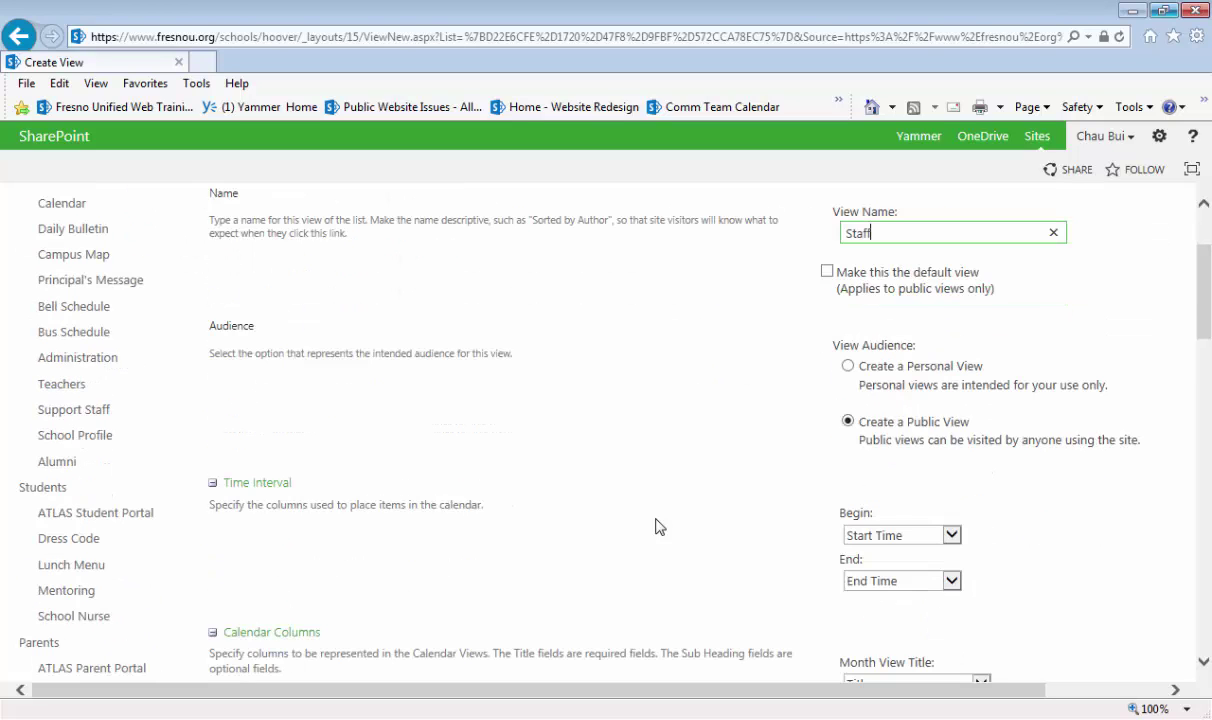
scroll(656, 518, "down", 3)
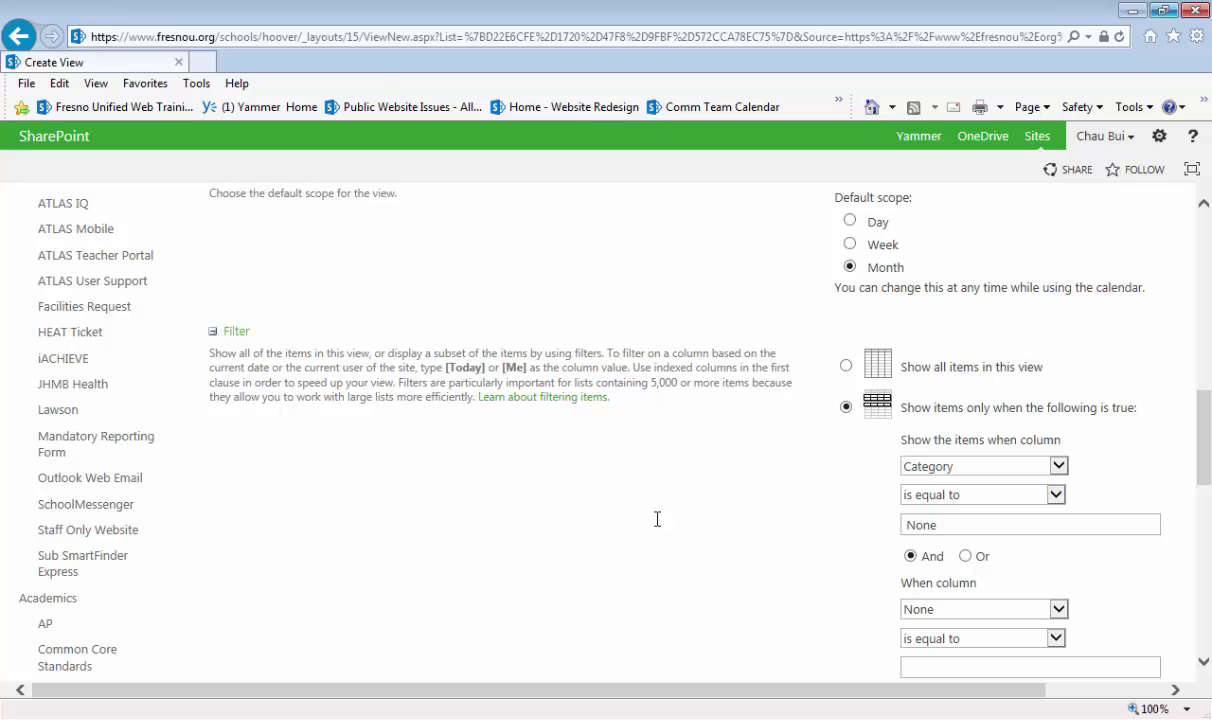
left_click(948, 455)
type("Staff")
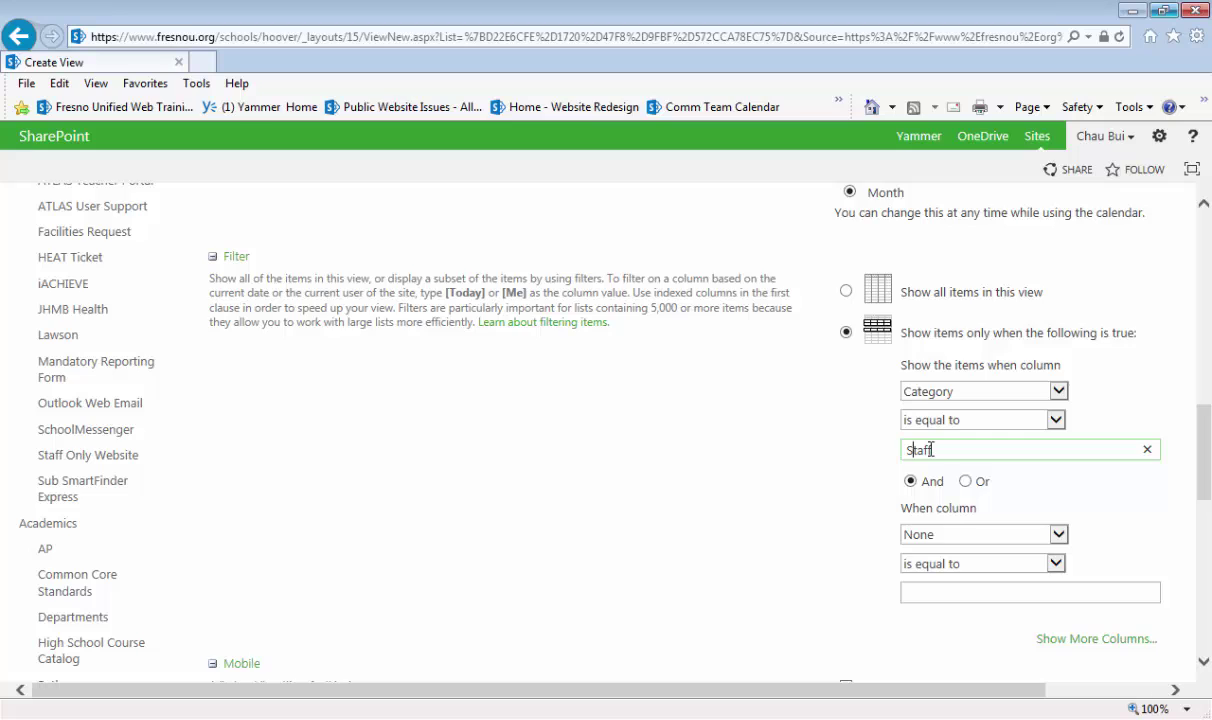
scroll(928, 452, "down", 1)
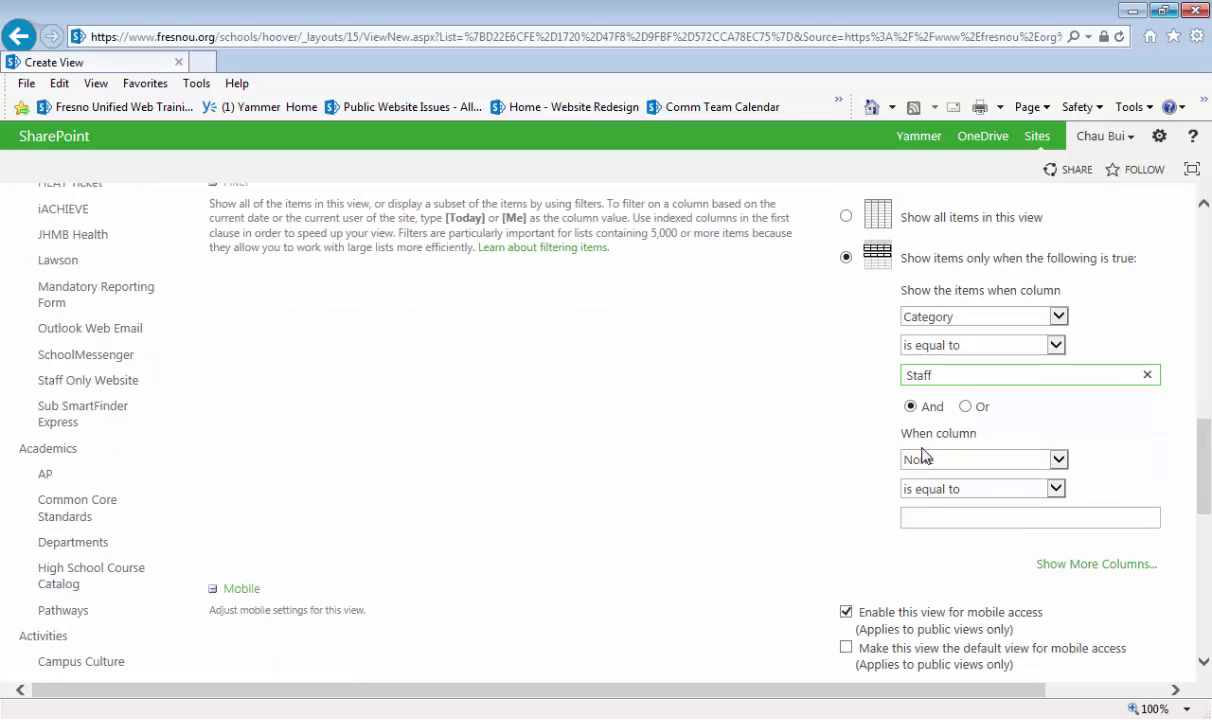
scroll(886, 420, "down", 1)
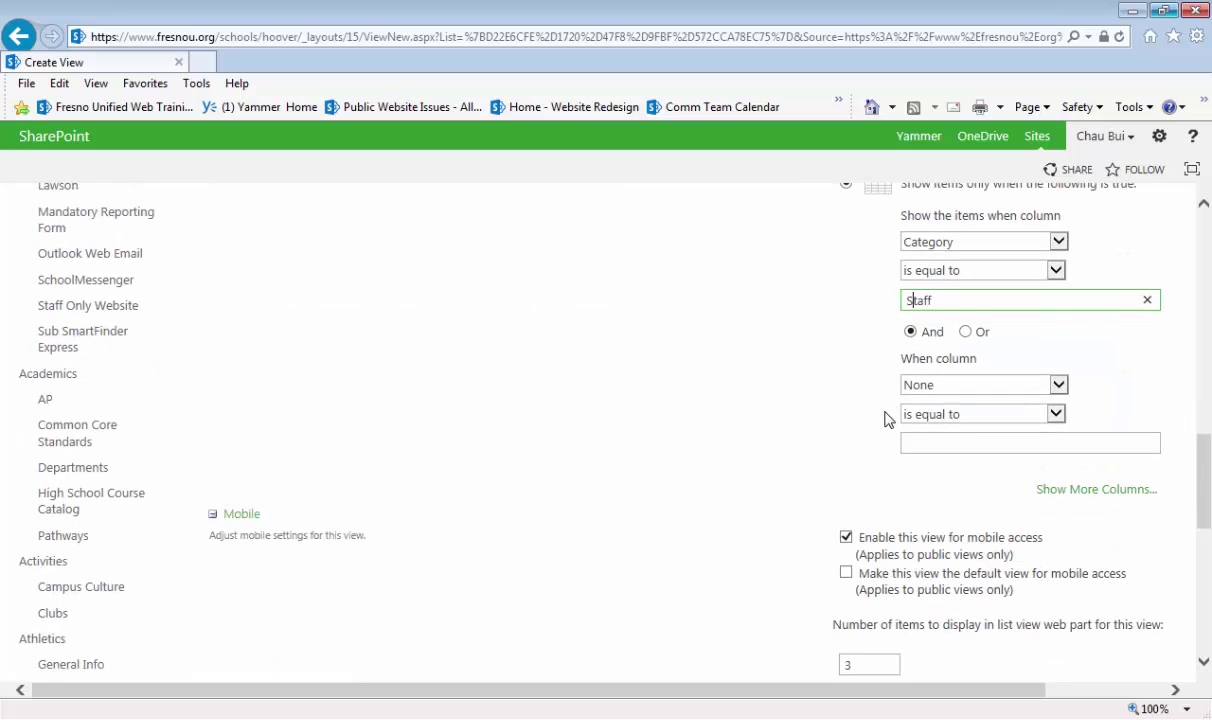
scroll(885, 419, "down", 2)
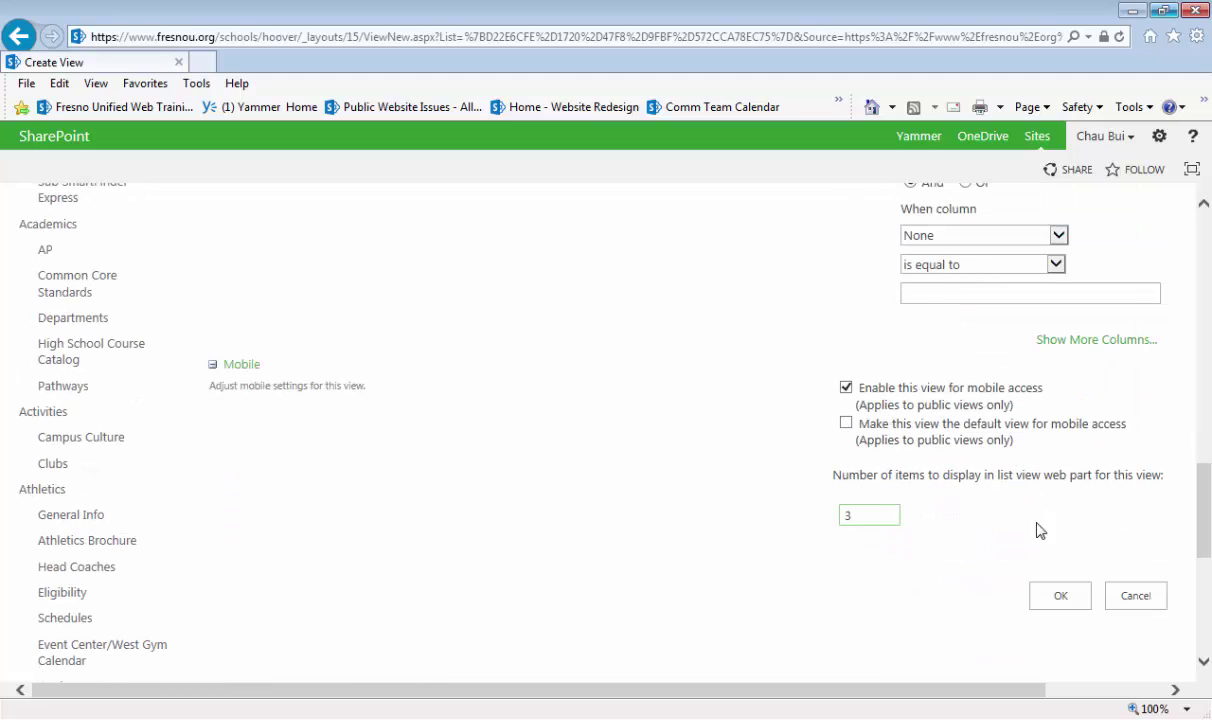
left_click(1056, 600)
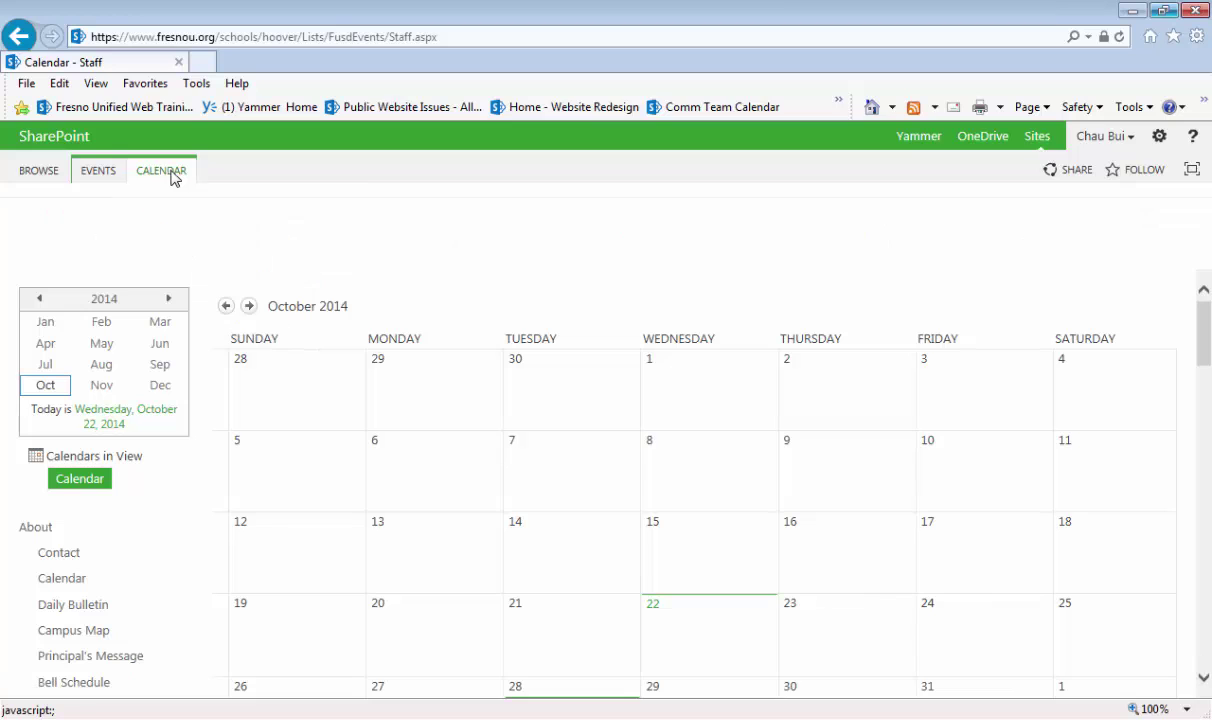
- Start a new calendar view based on the existing Color-Coded view and name it Athletics
left_click(167, 175)
left_click(323, 196)
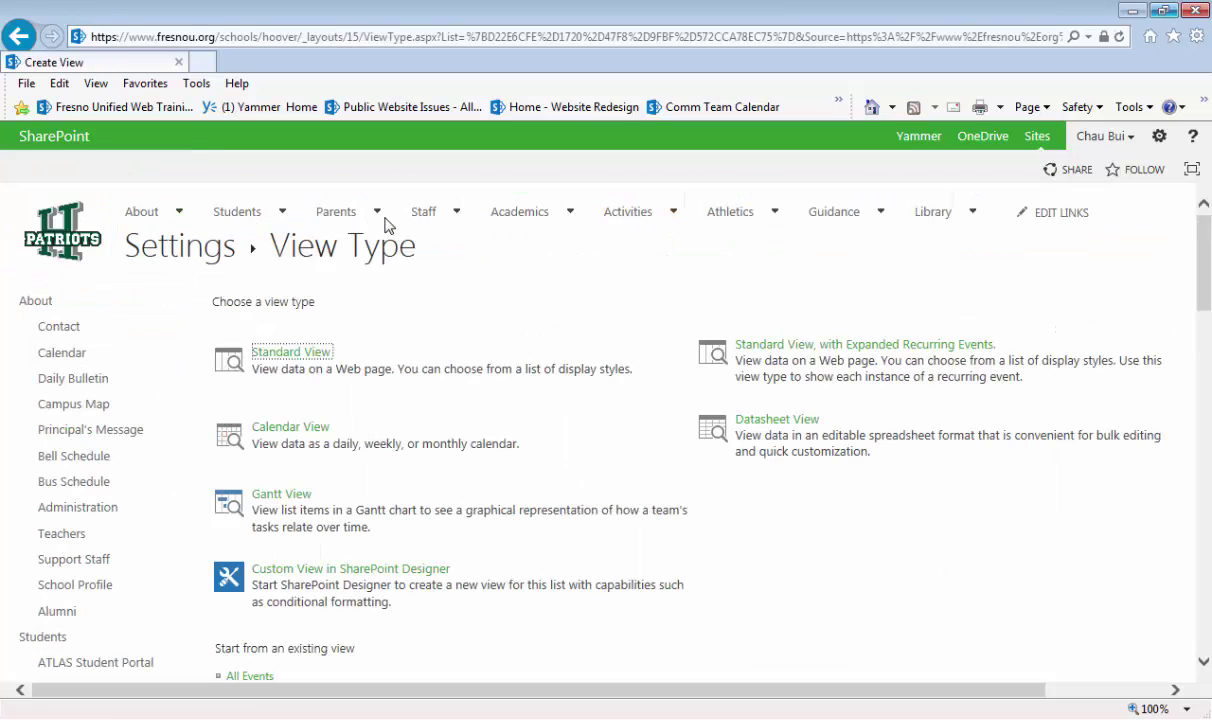
scroll(578, 437, "down", 5)
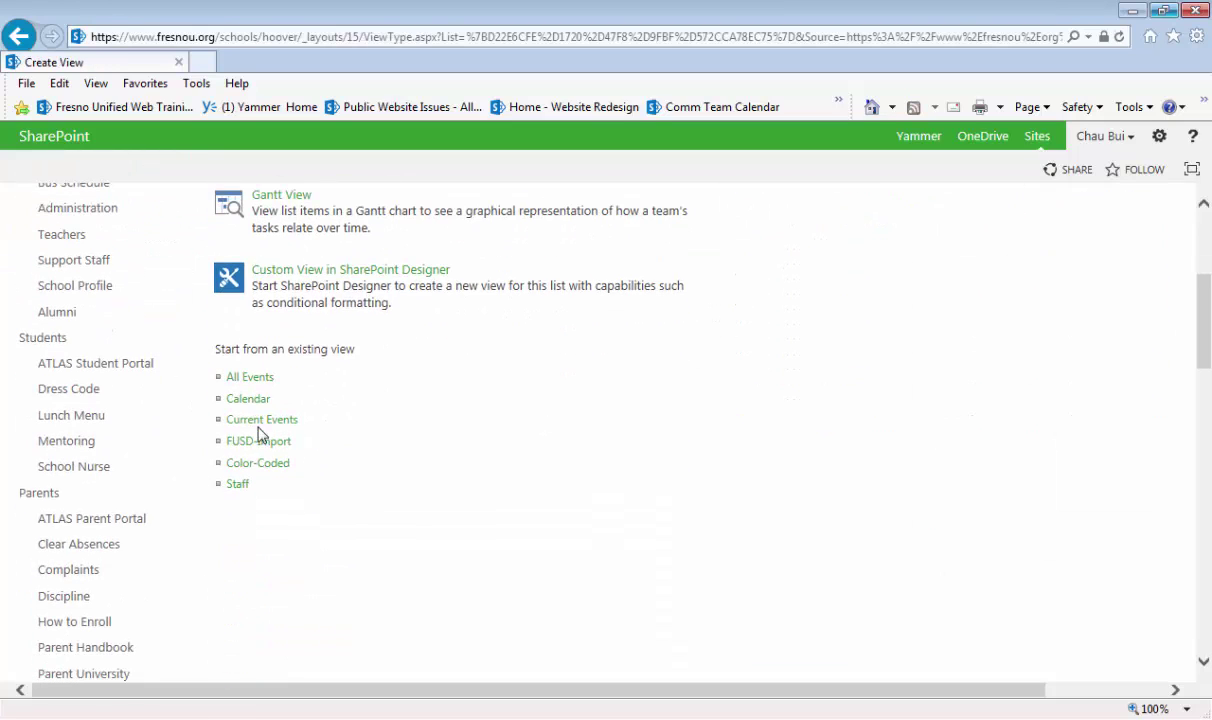
left_click(231, 465)
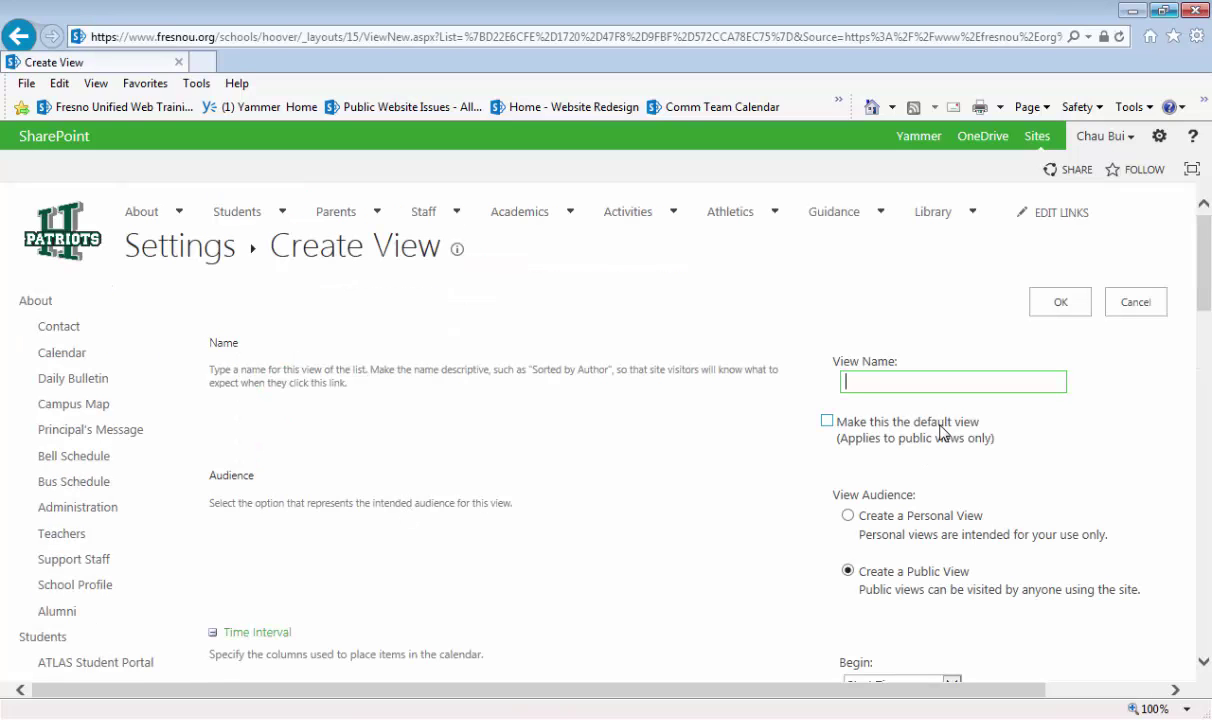
type("Athletics")
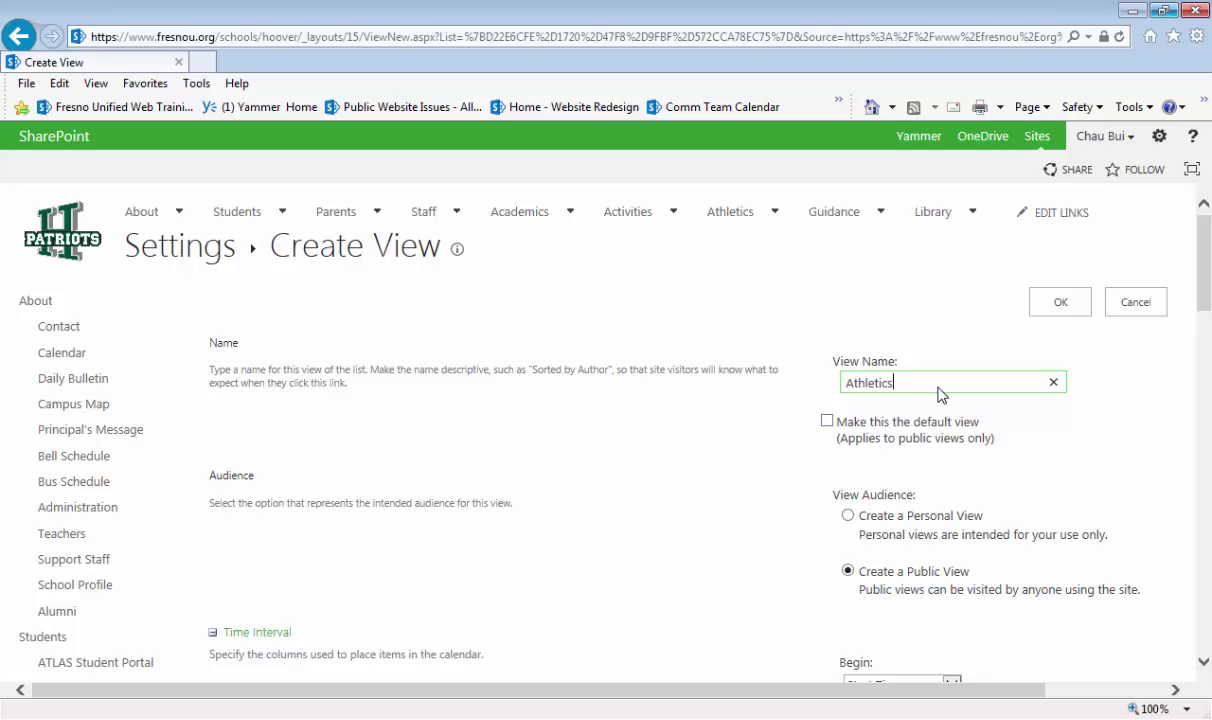
- Set the Athletics view's filter to show items where Category is equal to Athletics, and save the view
scroll(938, 393, "down", 15)
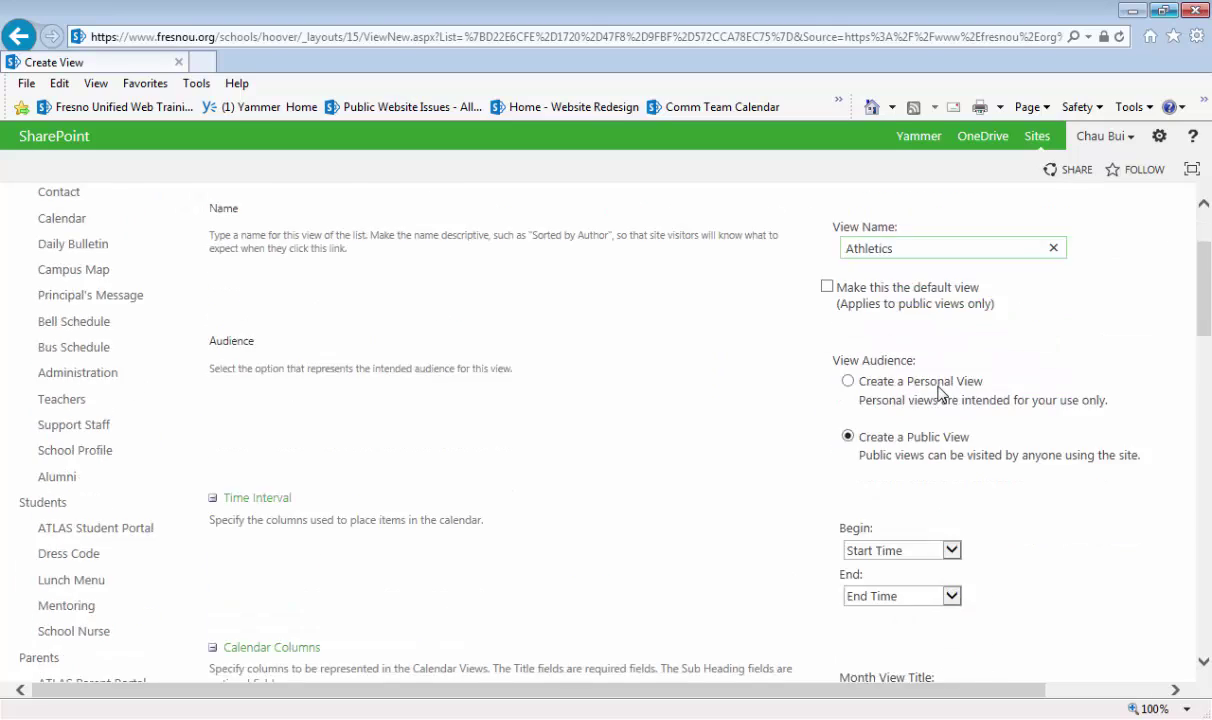
scroll(883, 416, "down", 2)
scroll(895, 346, "up", 4)
double_click(963, 454)
type("Athletics")
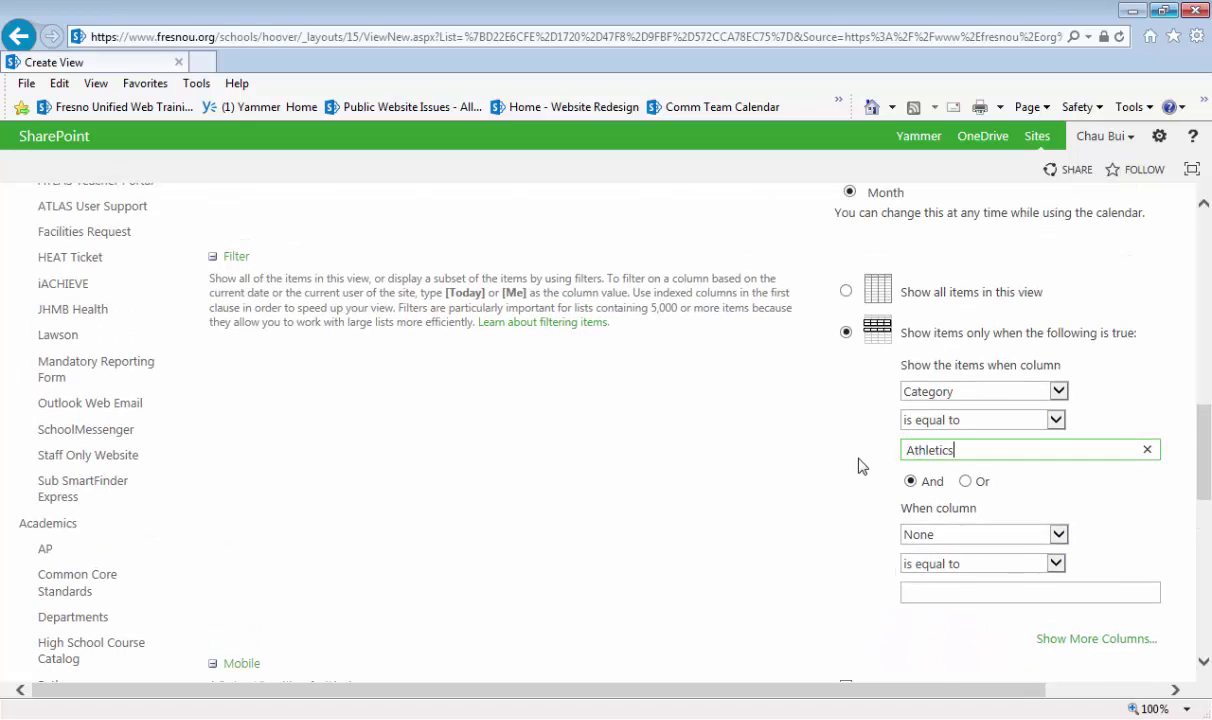
scroll(862, 466, "down", 5)
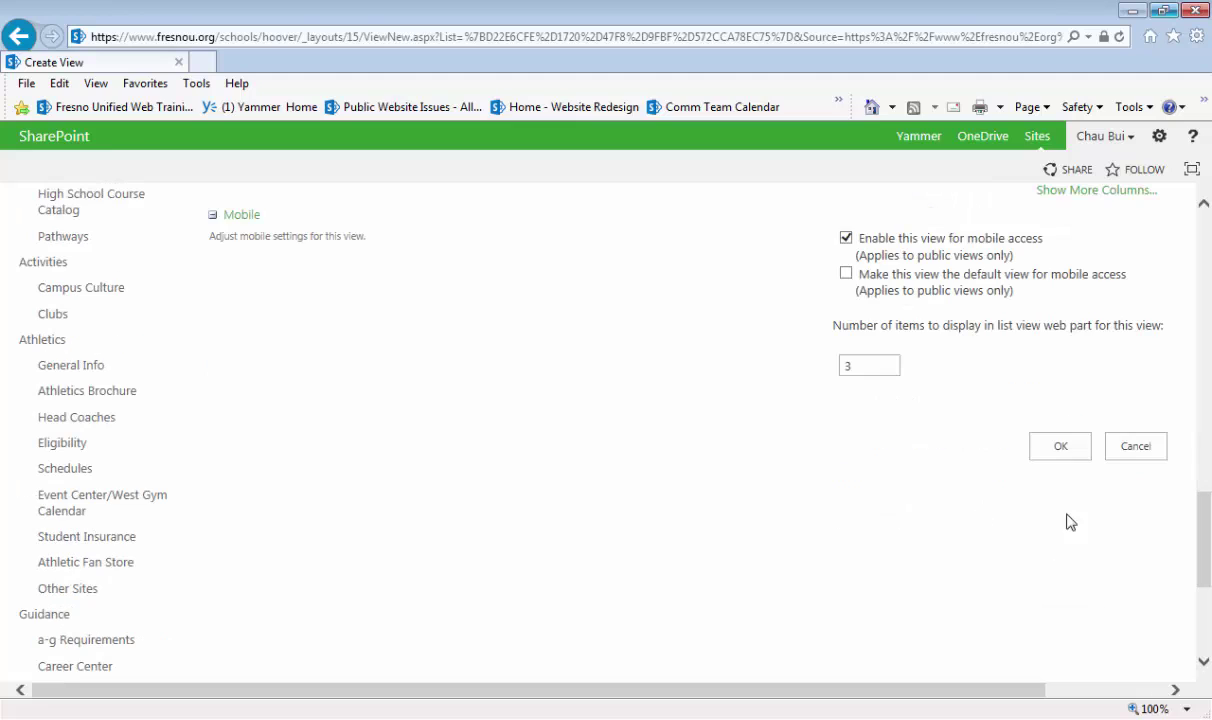
left_click(1074, 460)
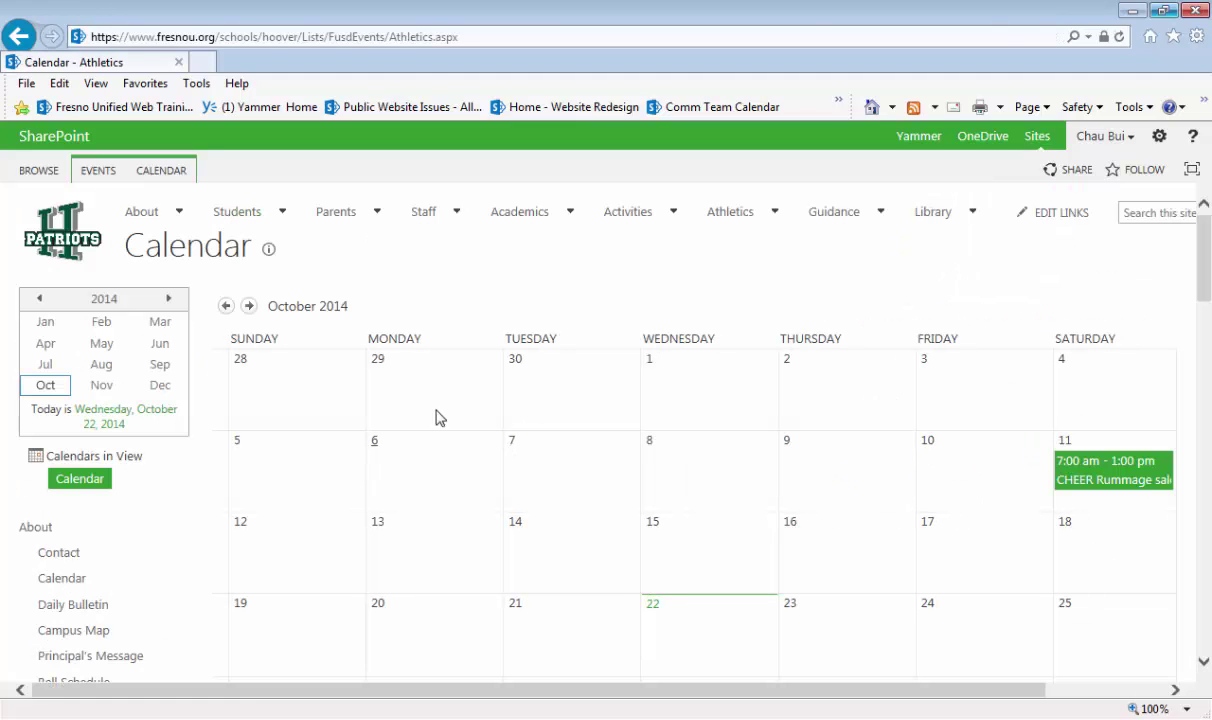
- Start a new calendar view based on the existing Color-Coded view and name it Booster-and-Parent-Support
left_click(175, 176)
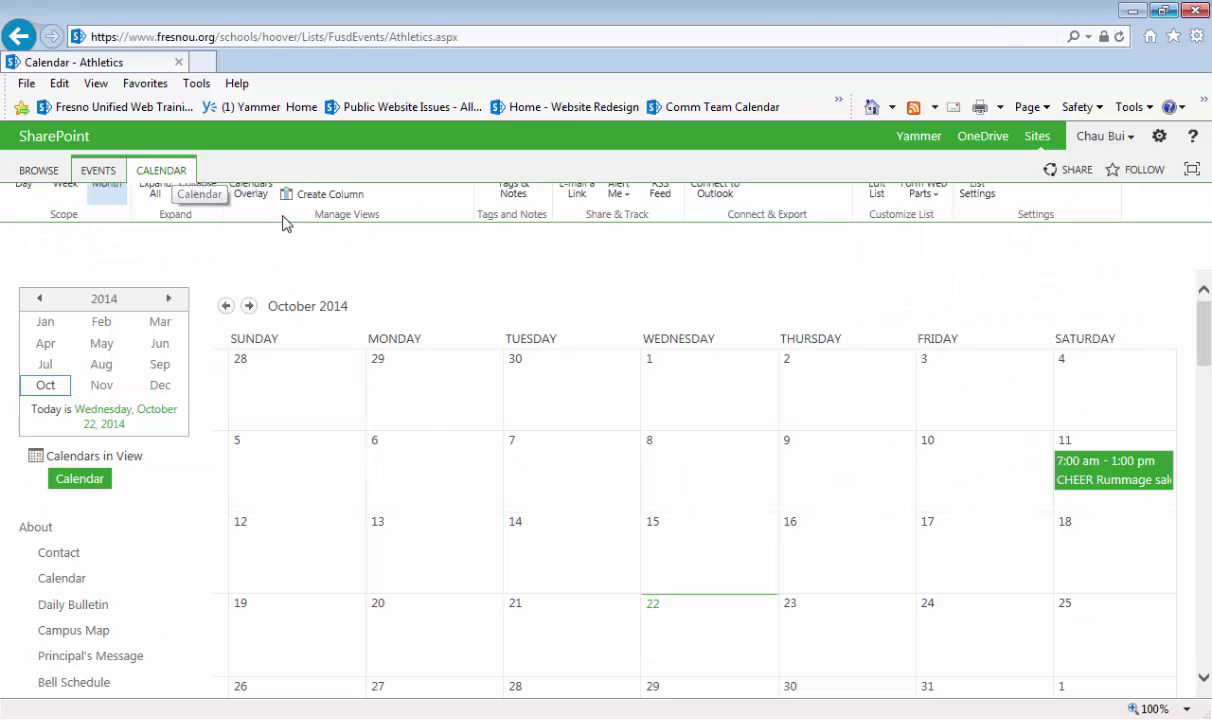
left_click(314, 200)
scroll(480, 470, "down", 5)
scroll(221, 398, "up", 1)
left_click(262, 390)
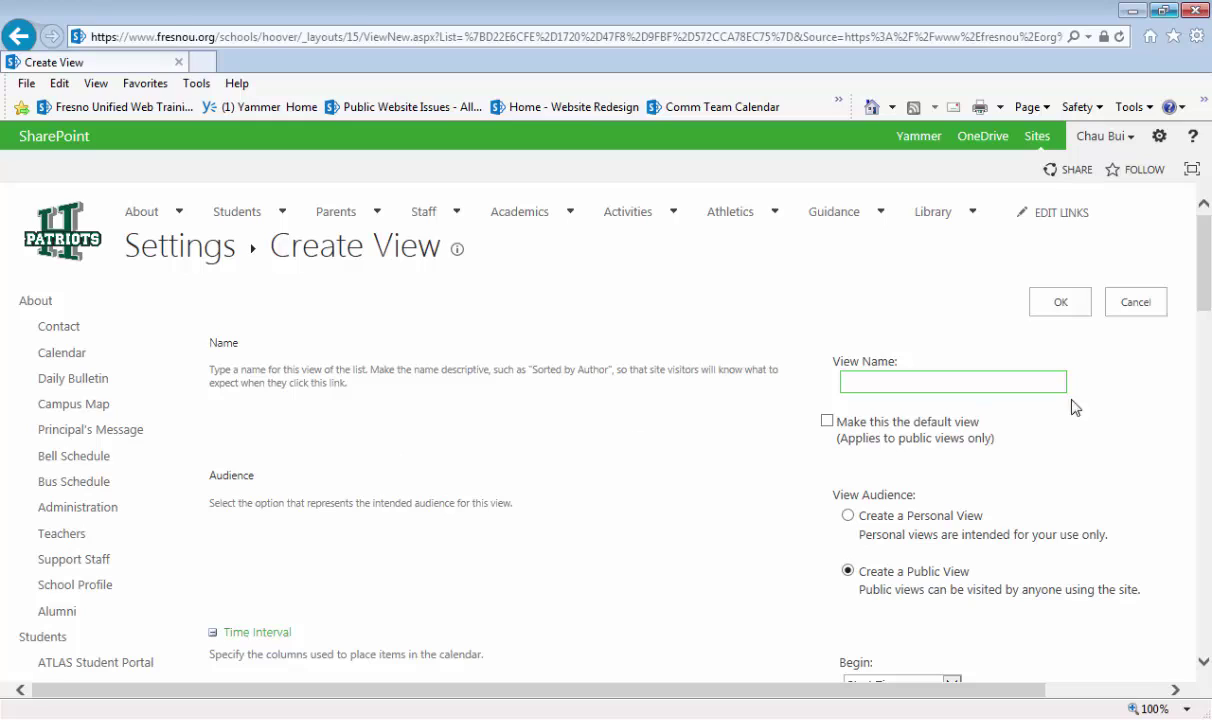
type("Bosst")
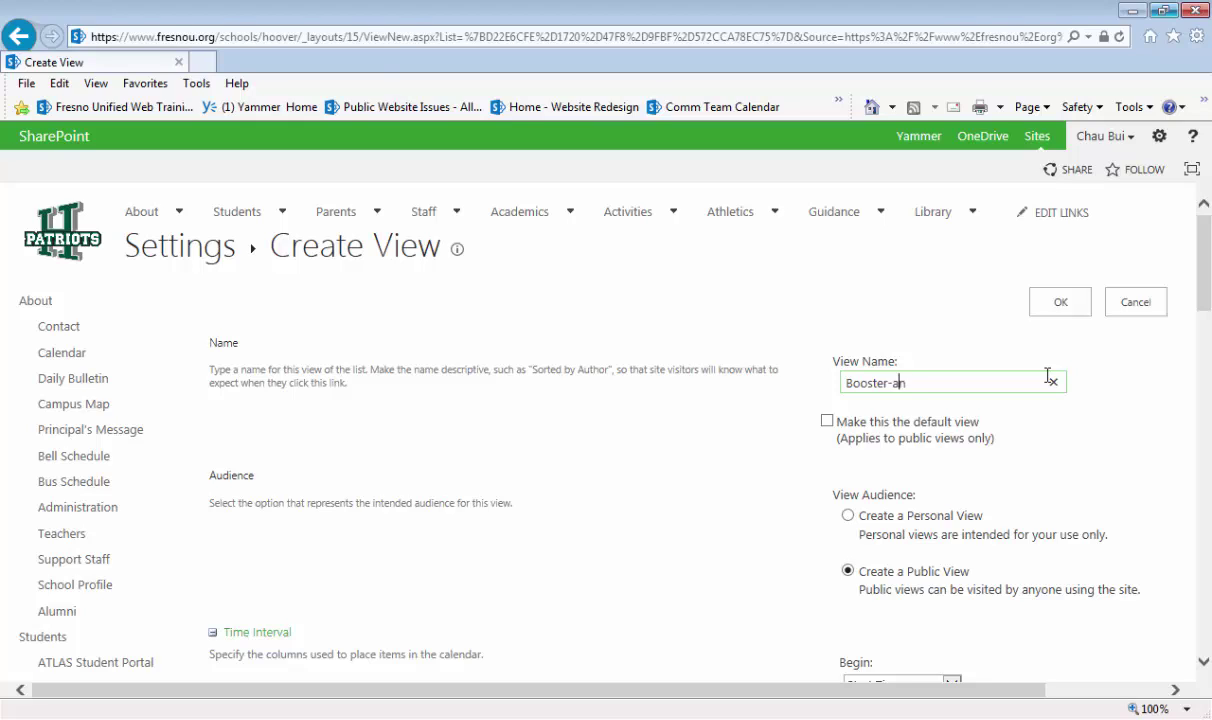
type("er-and-Parent-Supo")
- Copy the new view's name into its filter as the value that Category must equal
scroll(1047, 375, "down", 15)
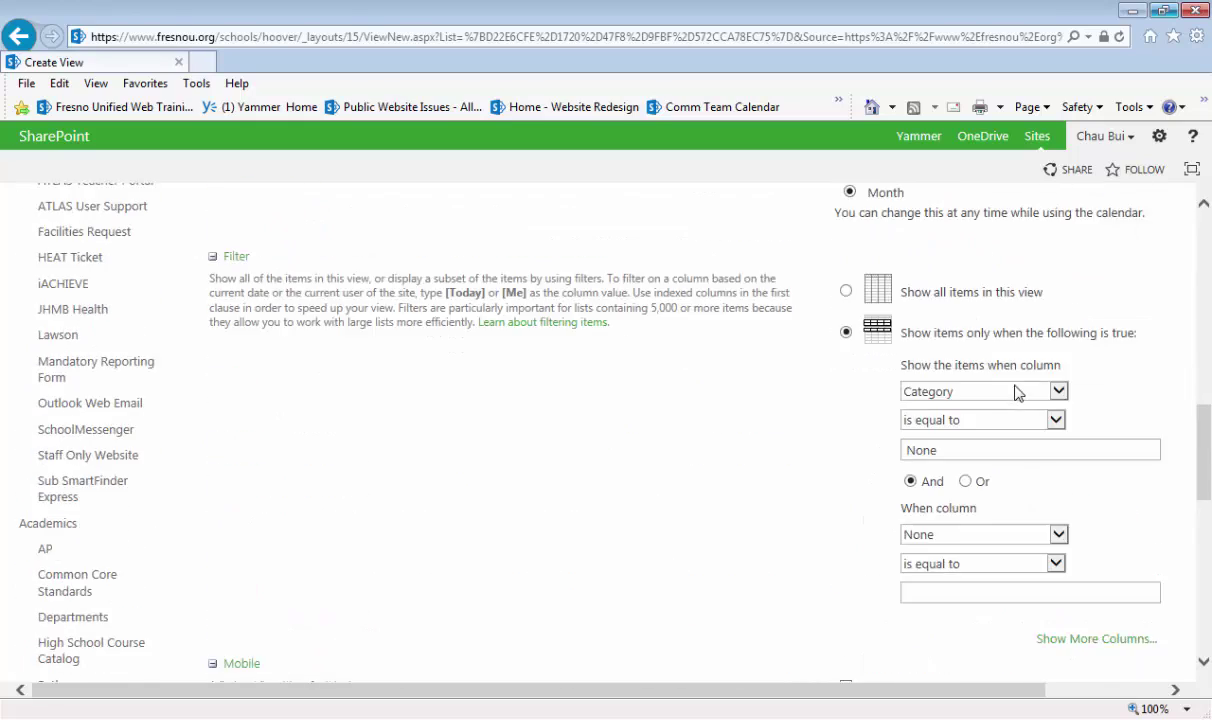
scroll(1017, 392, "up", 15)
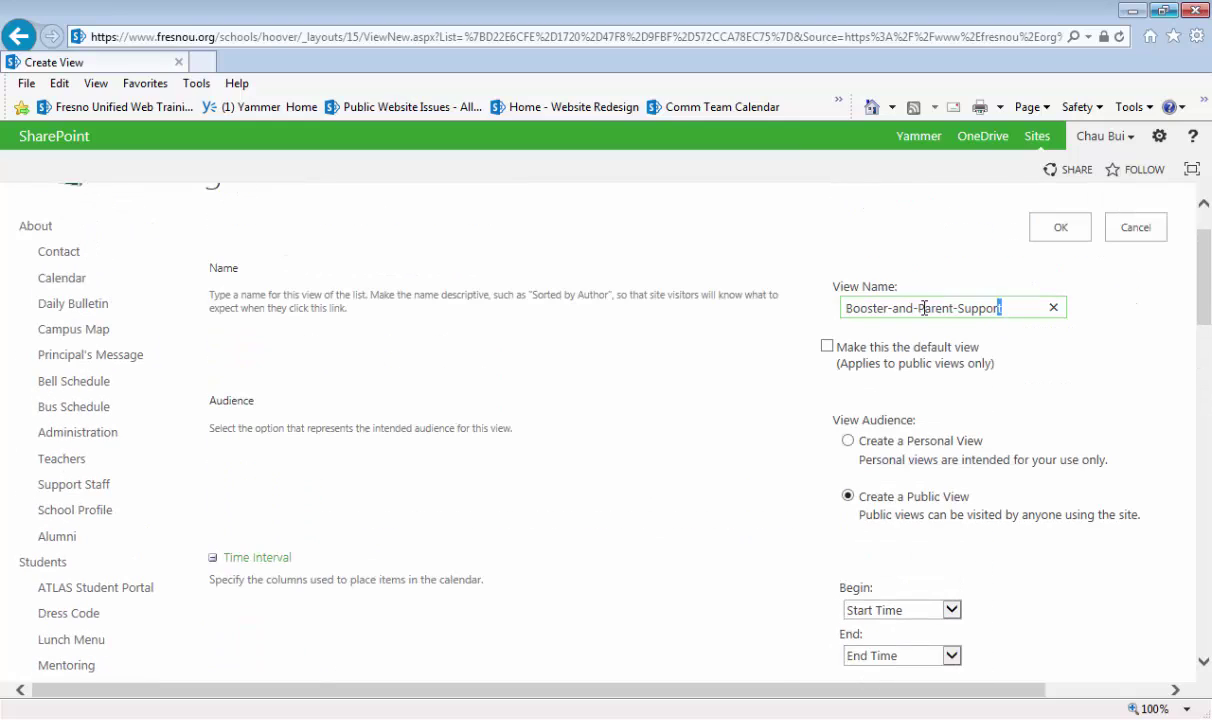
triple_click(924, 308)
key("ctrl+c")
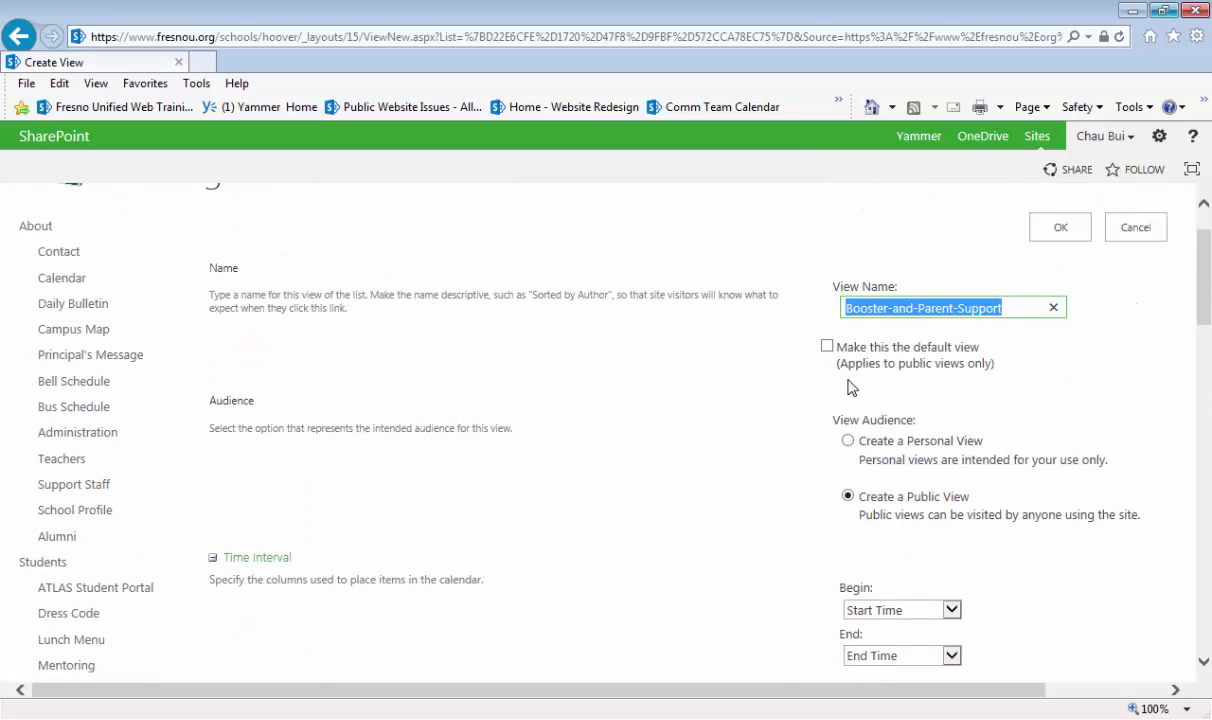
scroll(847, 387, "down", 20)
scroll(855, 395, "up", 4)
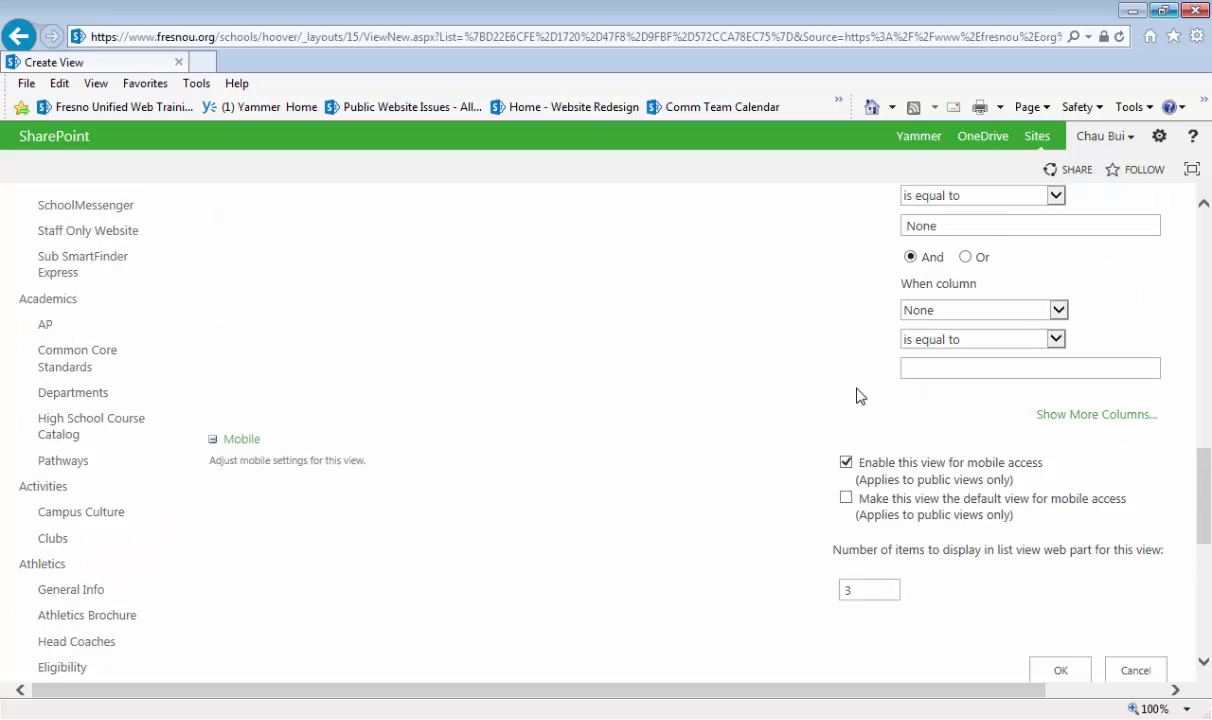
scroll(867, 394, "up", 2)
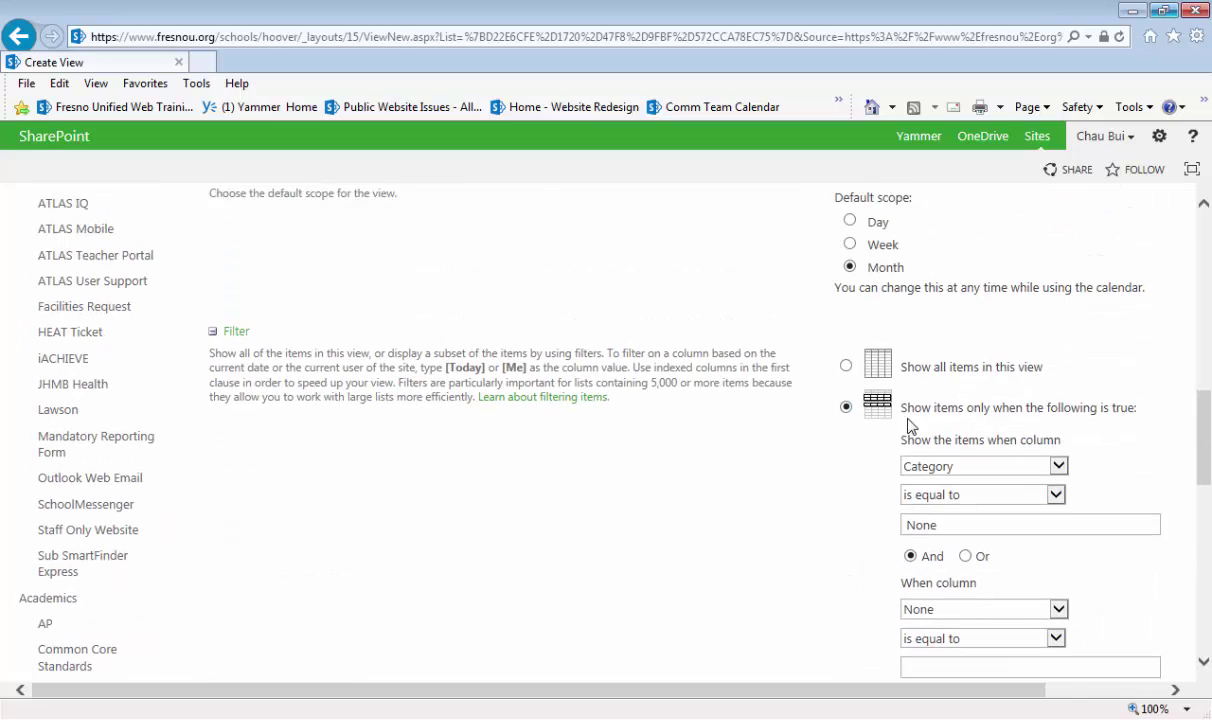
double_click(947, 526)
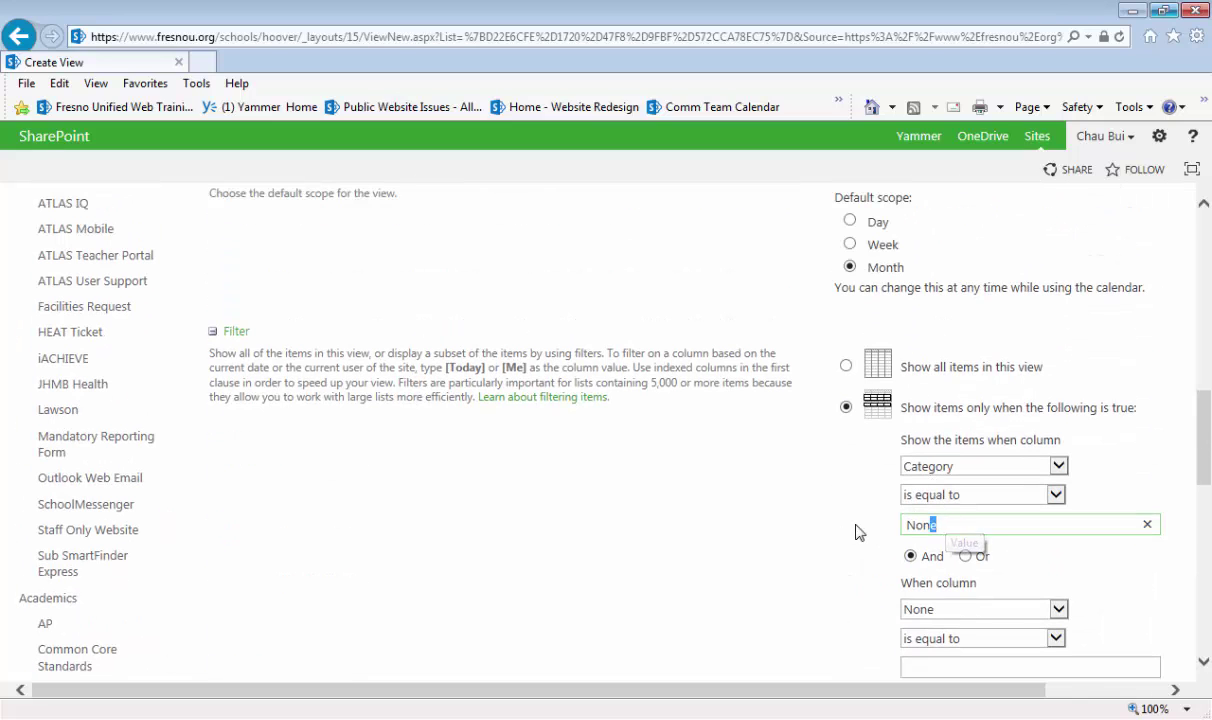
key("ctrl+v")
- Replace the hyphens in the filter value with spaces to read Booster and Parent Support, and save the view
left_click(952, 525)
key("BackSpace")
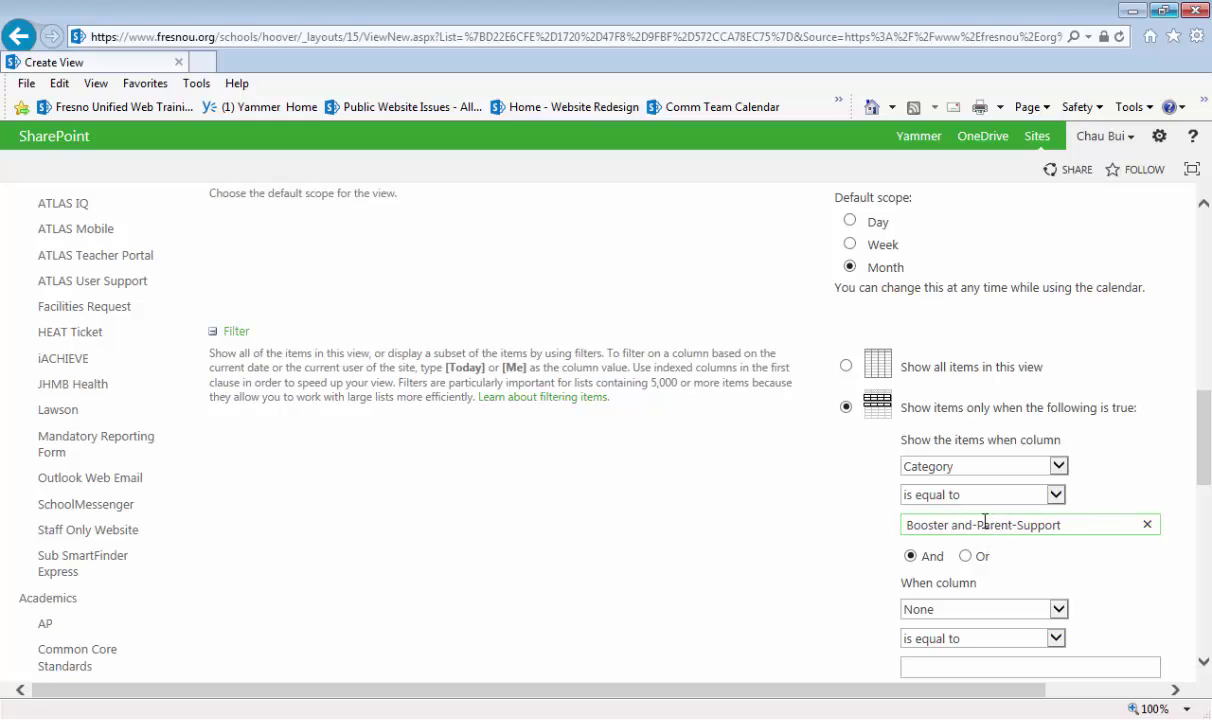
left_click(979, 524)
key("BackSpace")
left_click(1014, 525)
key("BackSpace")
scroll(1075, 522, "down", 2)
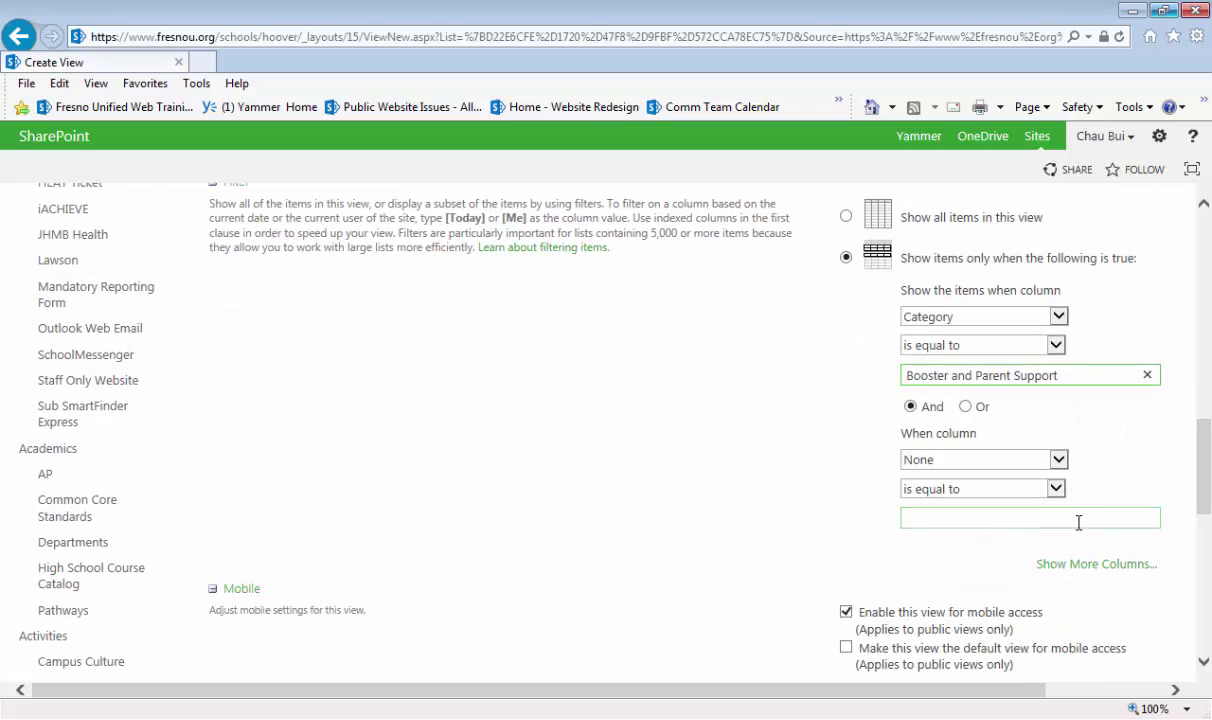
scroll(1080, 525, "down", 3)
scroll(1083, 500, "down", 2)
left_click(1068, 450)
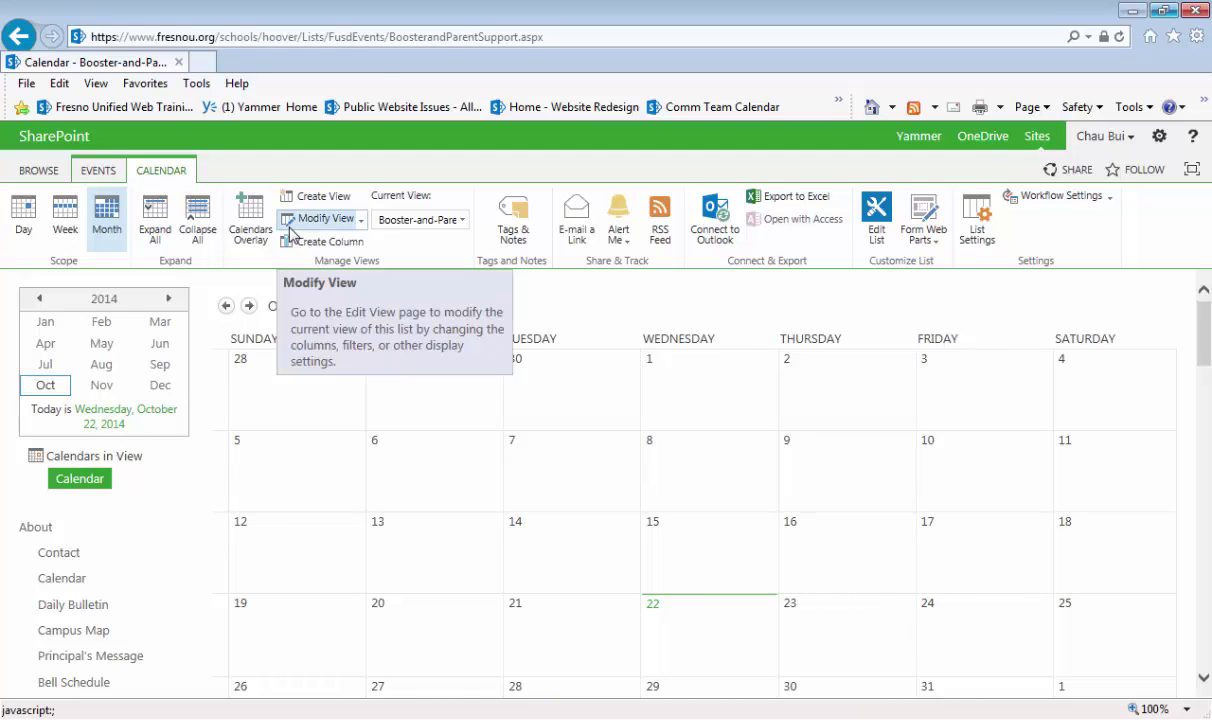
- Switch the calendar to the Color-Coded view and open its calendar overlay settings
left_click(446, 222)
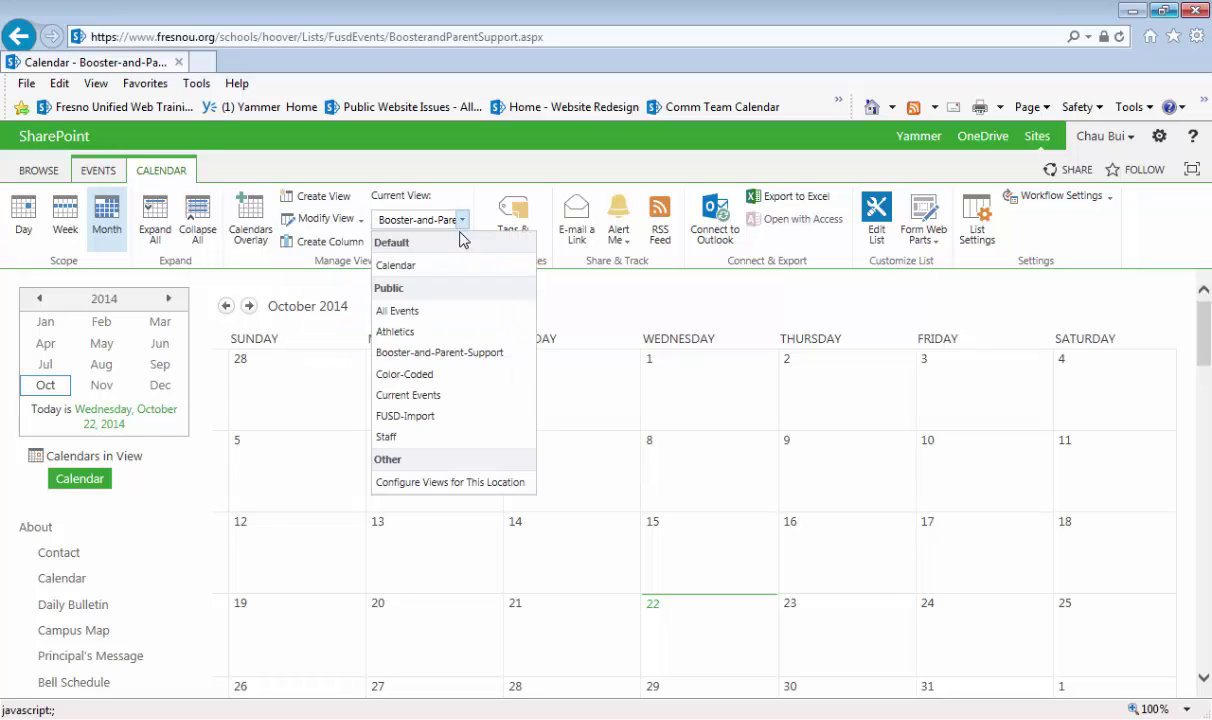
left_click(424, 376)
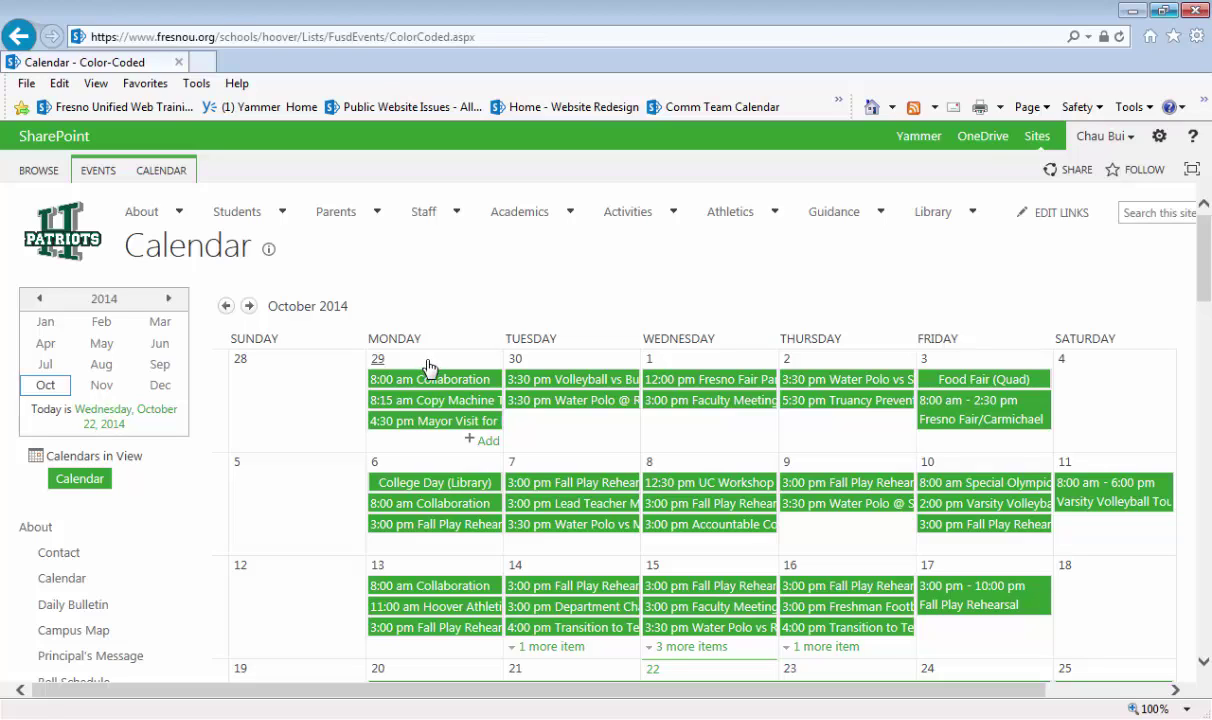
left_click(161, 170)
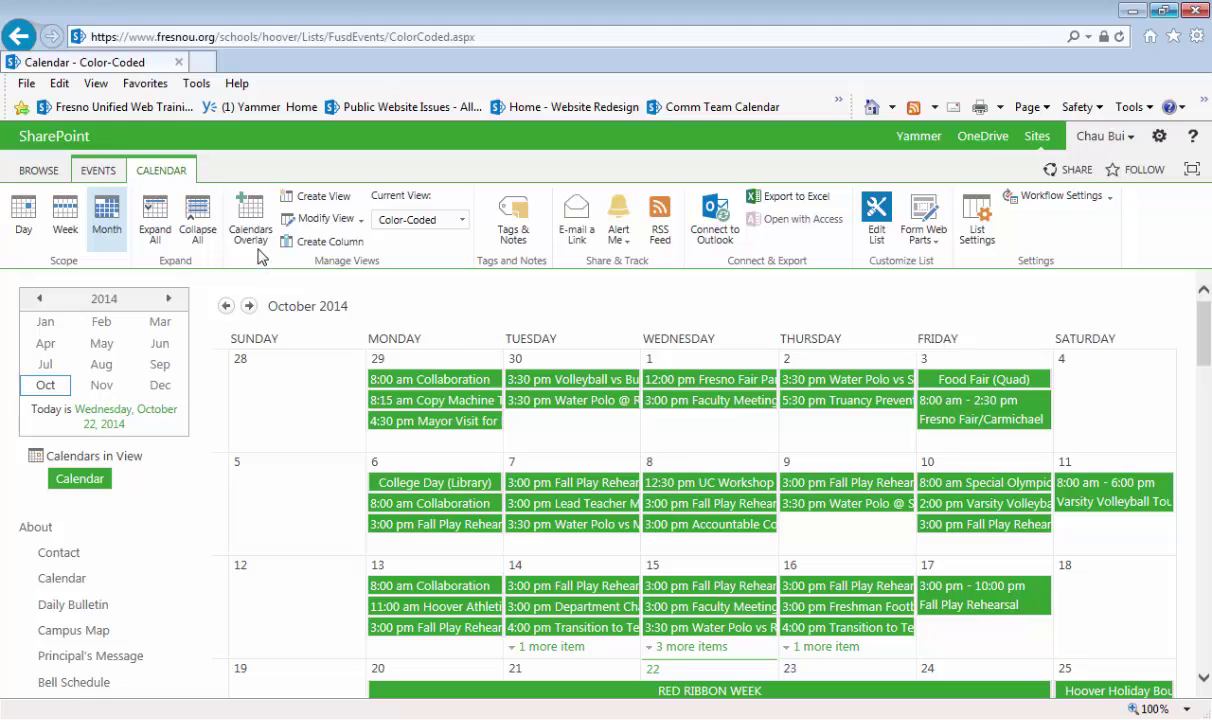
left_click(255, 218)
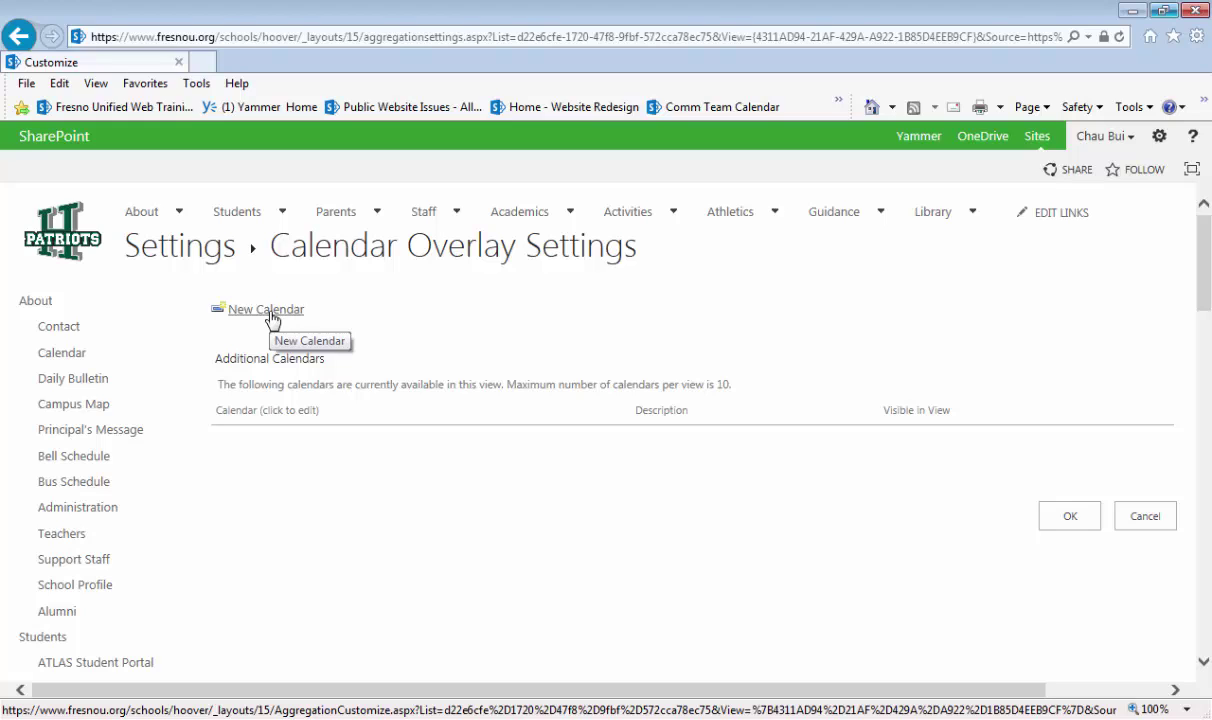
- Start a new overlay calendar for the Color-Coded view and name it Staff
left_click(268, 311)
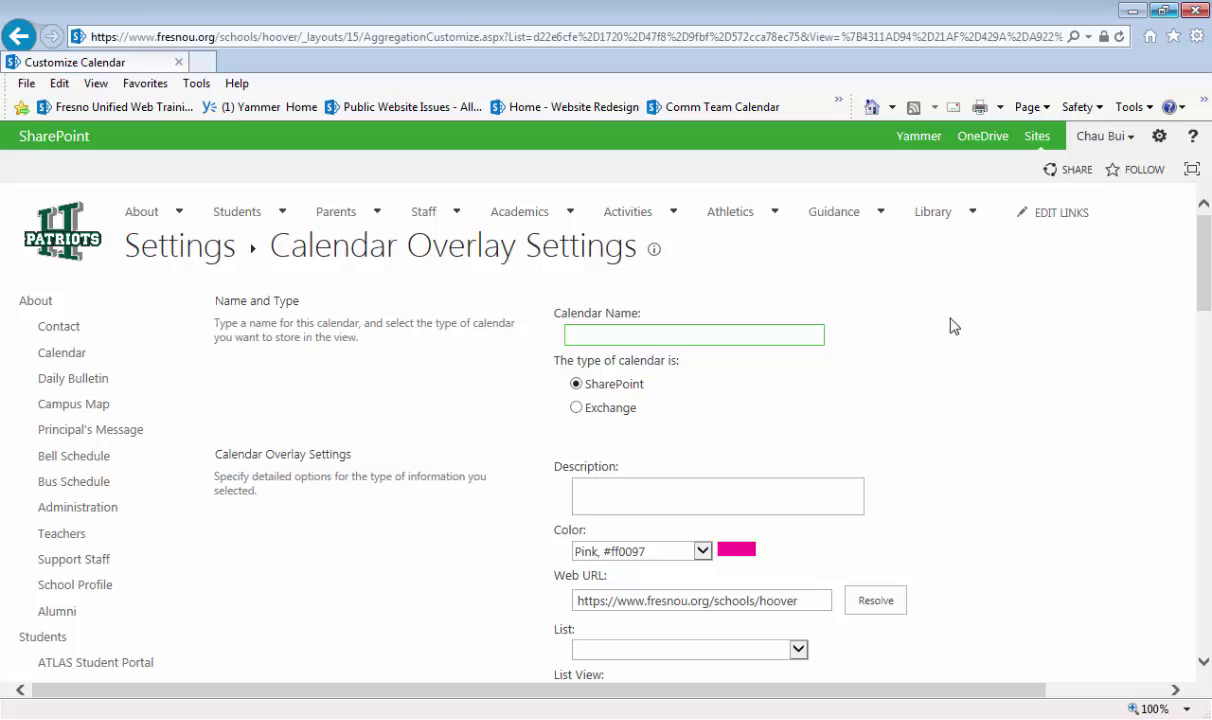
scroll(983, 318, "down", 1)
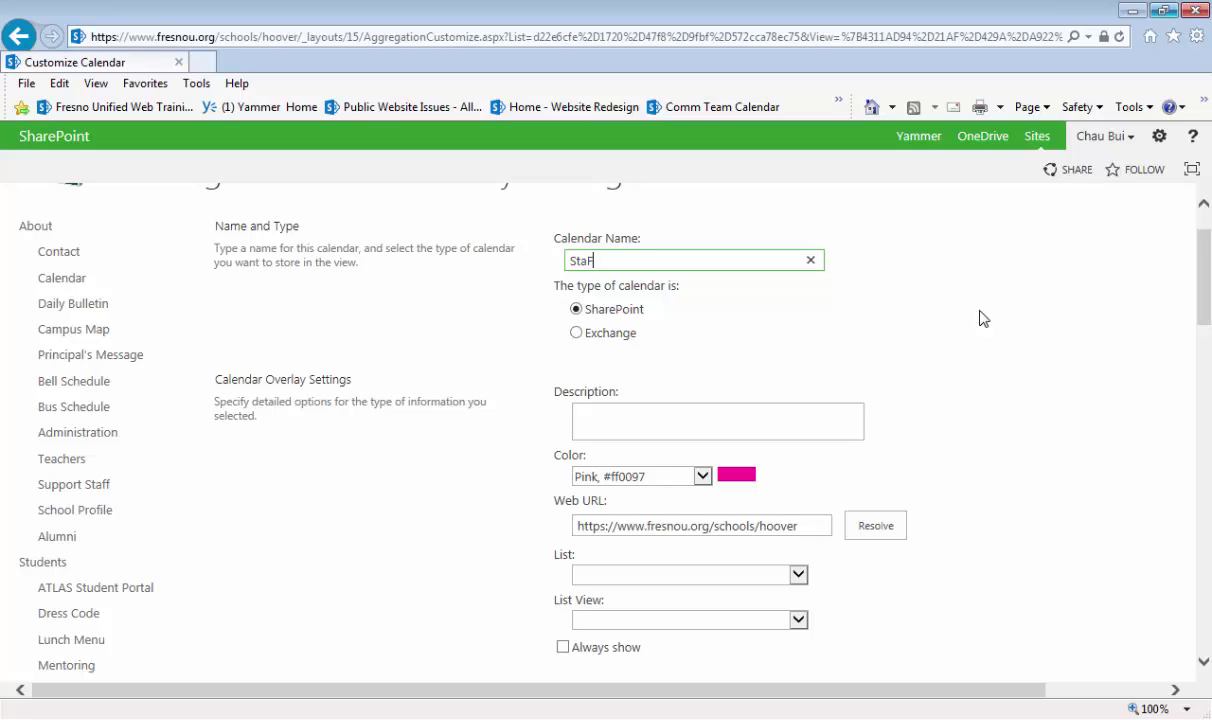
scroll(980, 318, "down", 1)
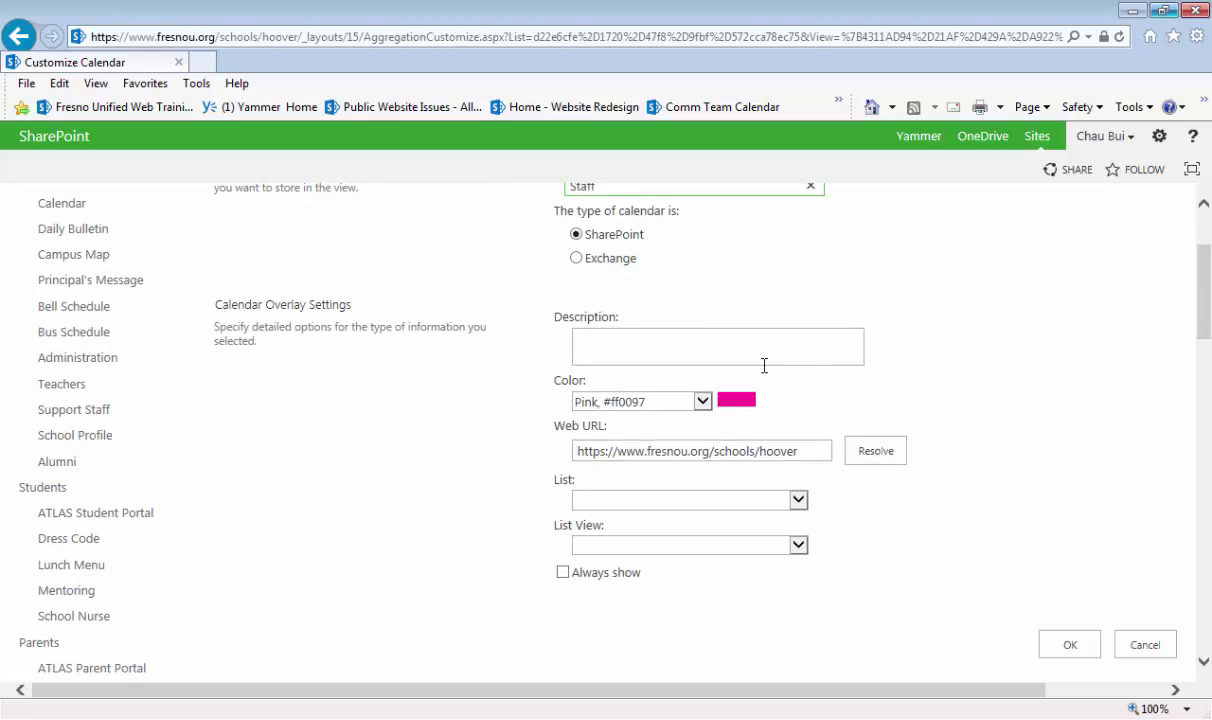
- Duplicate the page in a second browser tab and display the calendar's Staff view there
left_click(811, 452)
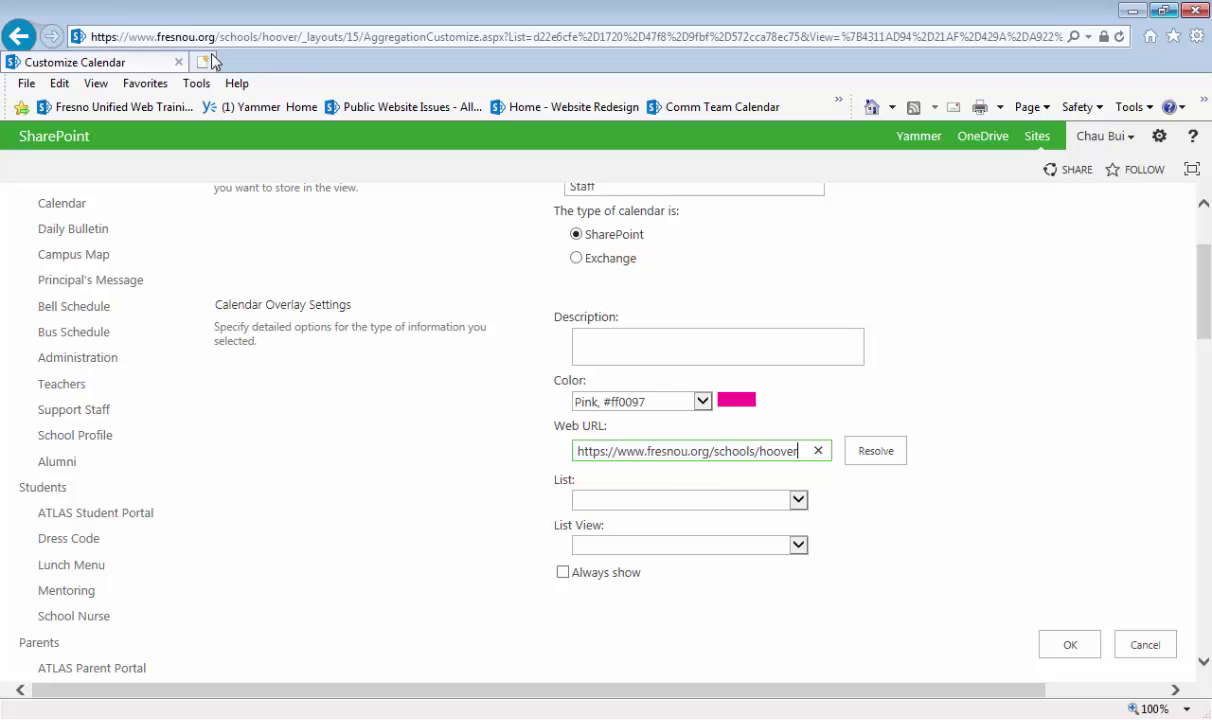
right_click(143, 62)
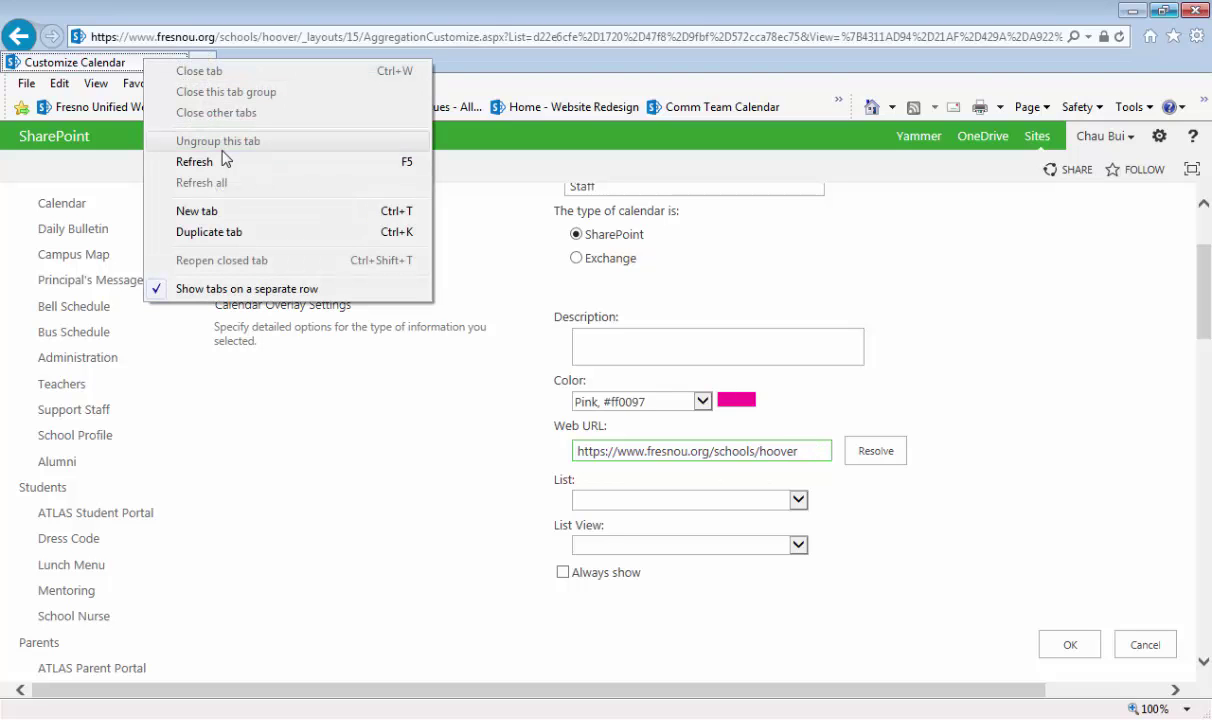
left_click(250, 232)
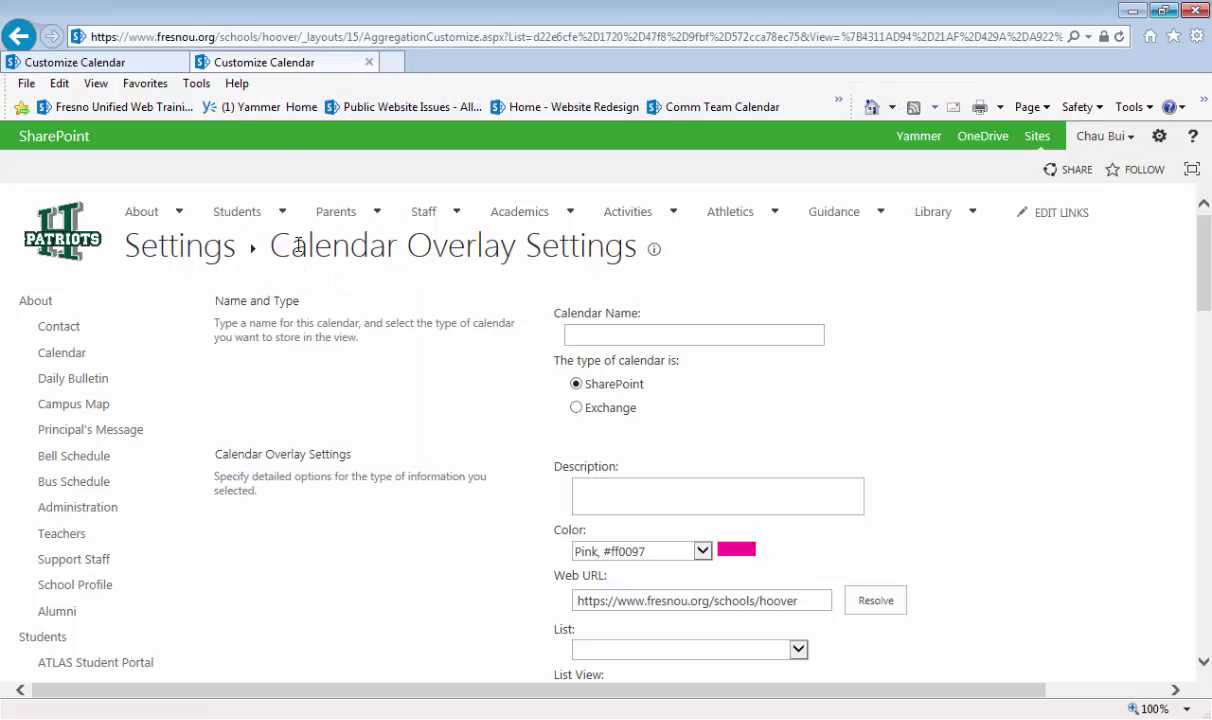
left_click(203, 248)
scroll(405, 340, "down", 3)
scroll(406, 342, "up", 3)
left_click(168, 243)
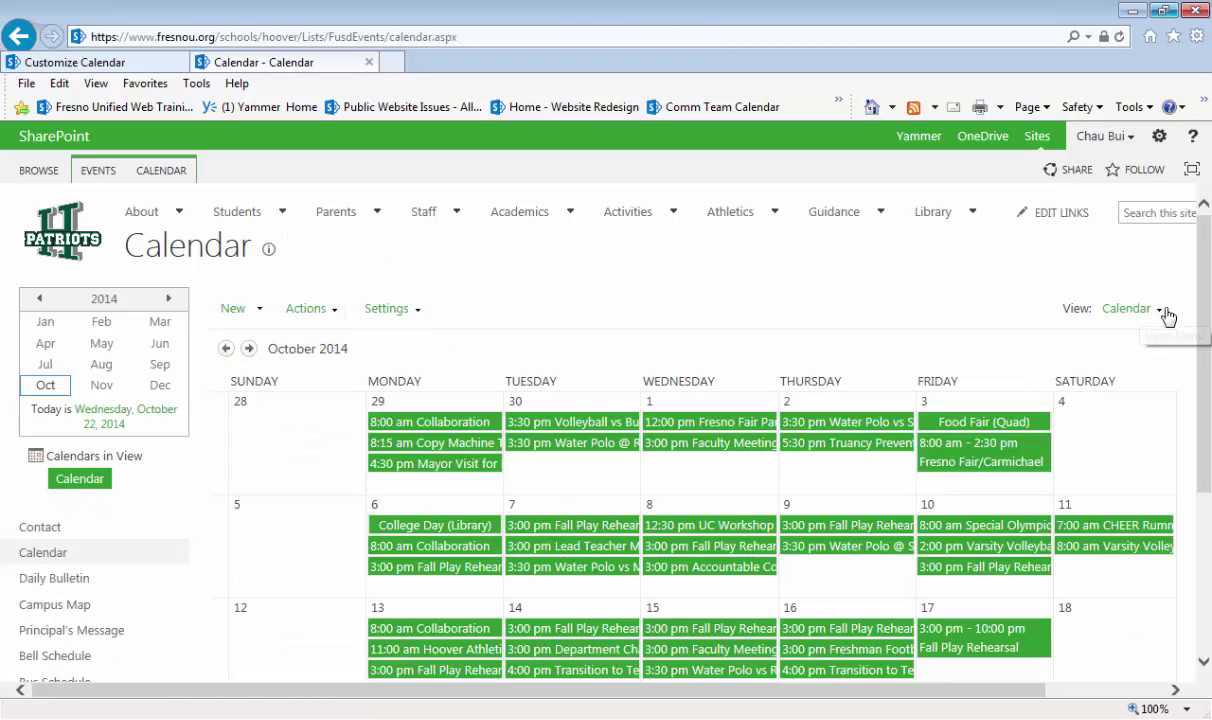
left_click(1163, 314)
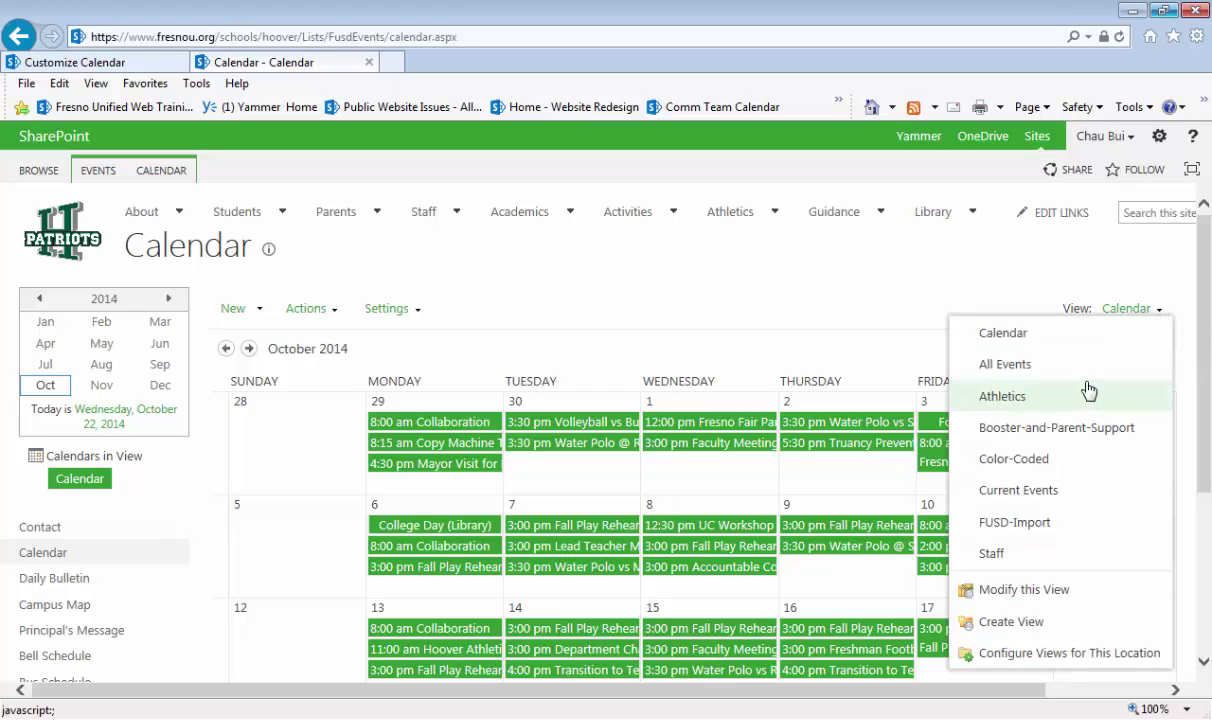
left_click(1065, 553)
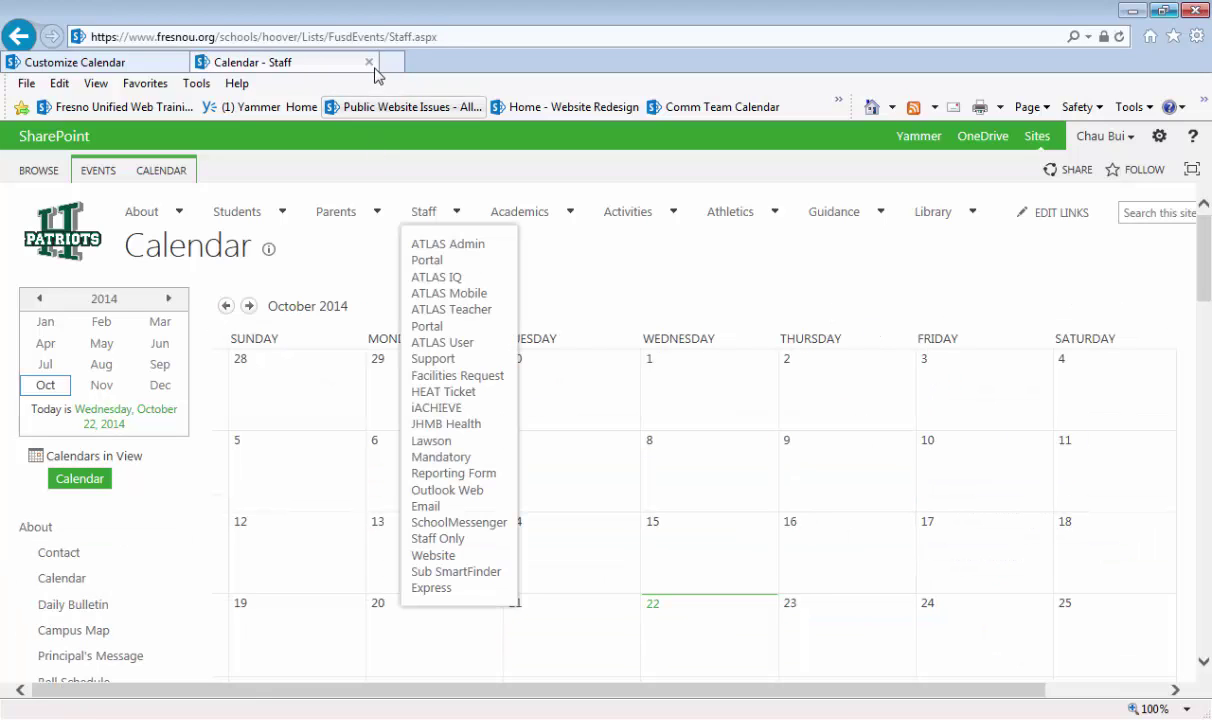
- Copy the Staff view's web address into the overlay calendar's Web URL and resolve it
left_click(402, 40)
key("ctrl+c")
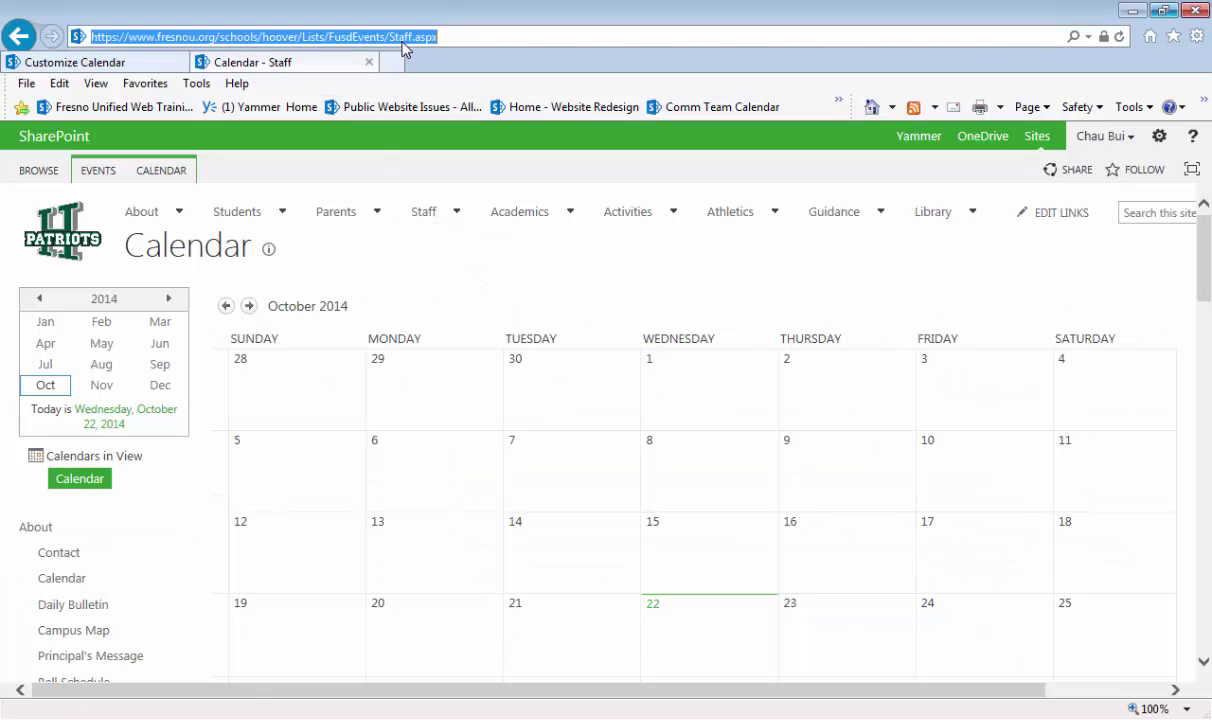
left_click(73, 67)
triple_click(720, 456)
key("ctrl+v")
left_click(876, 452)
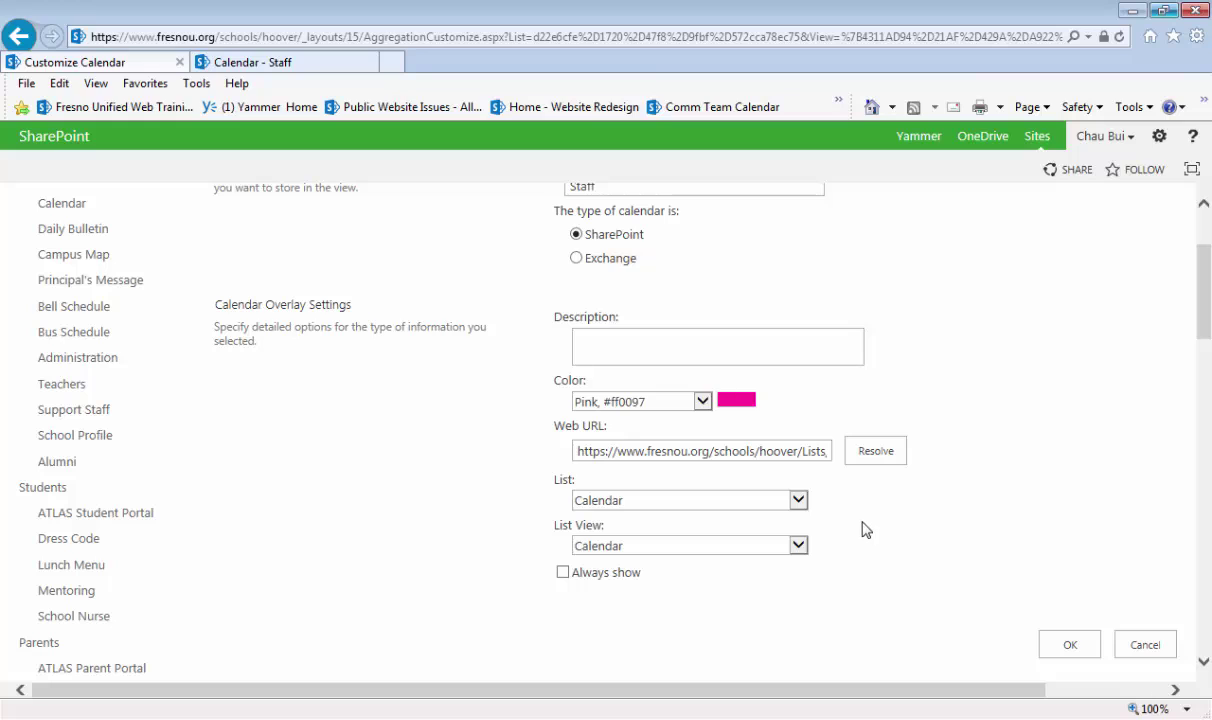
- Set the overlay's list to Calendar and its list view to Staff, and enable Always show
left_click(660, 500)
left_click(717, 498)
left_click(729, 545)
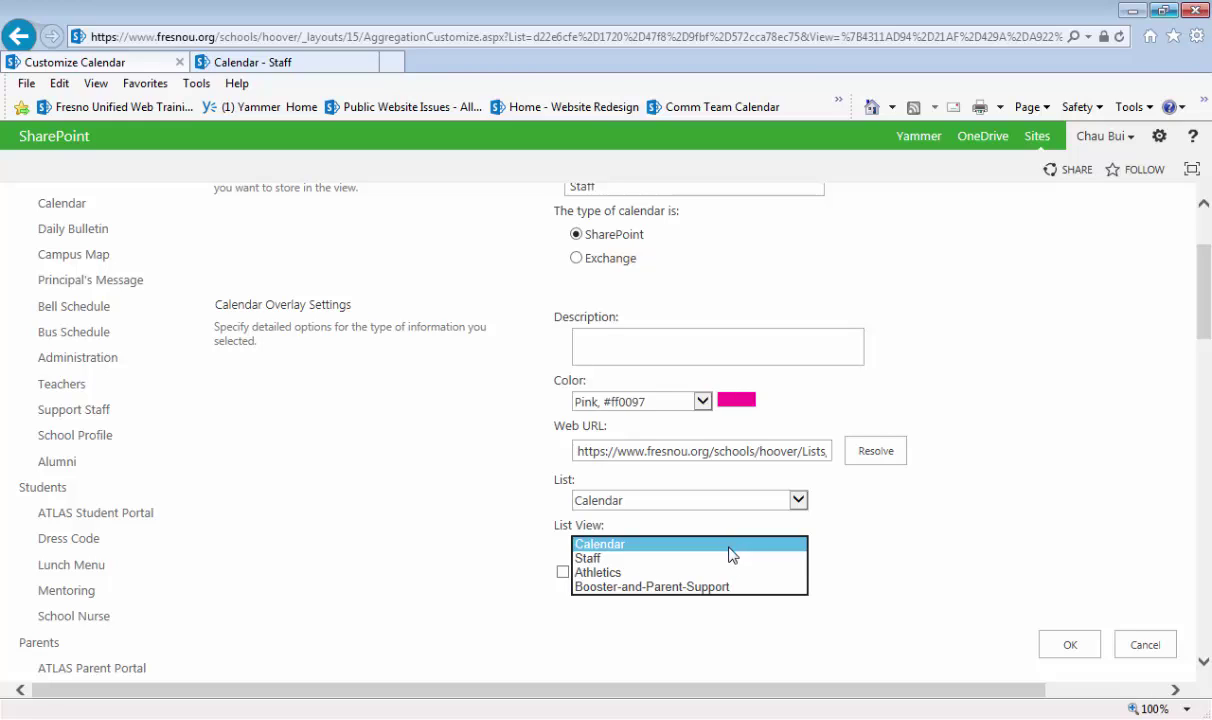
left_click(626, 558)
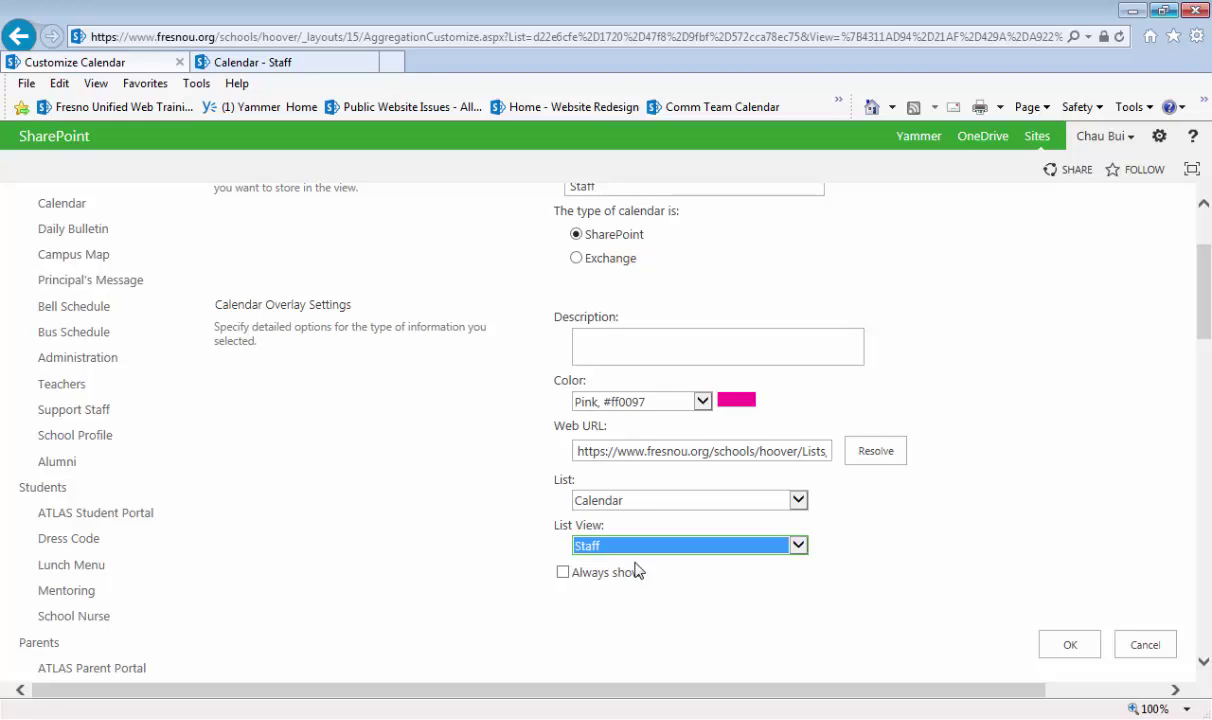
left_click(720, 572)
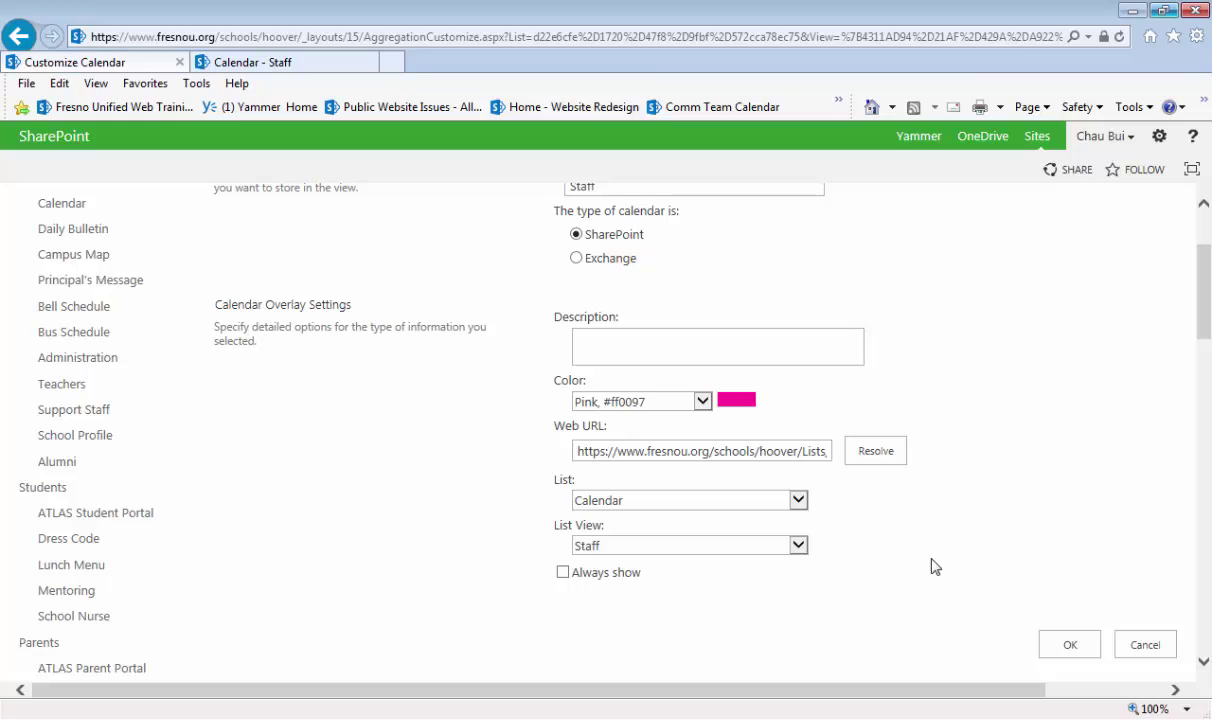
left_click(563, 573)
- Choose Pink, #ff0097 as the Staff overlay's color and review the other available colors
left_click(699, 400)
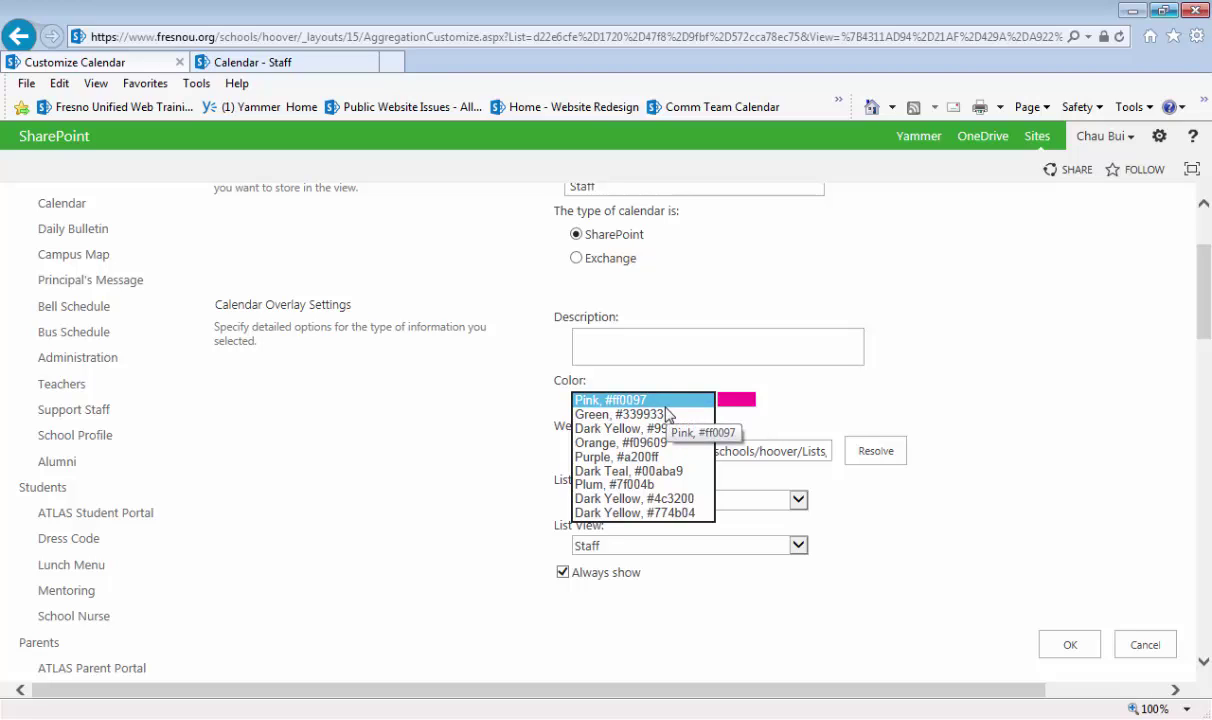
left_click(688, 400)
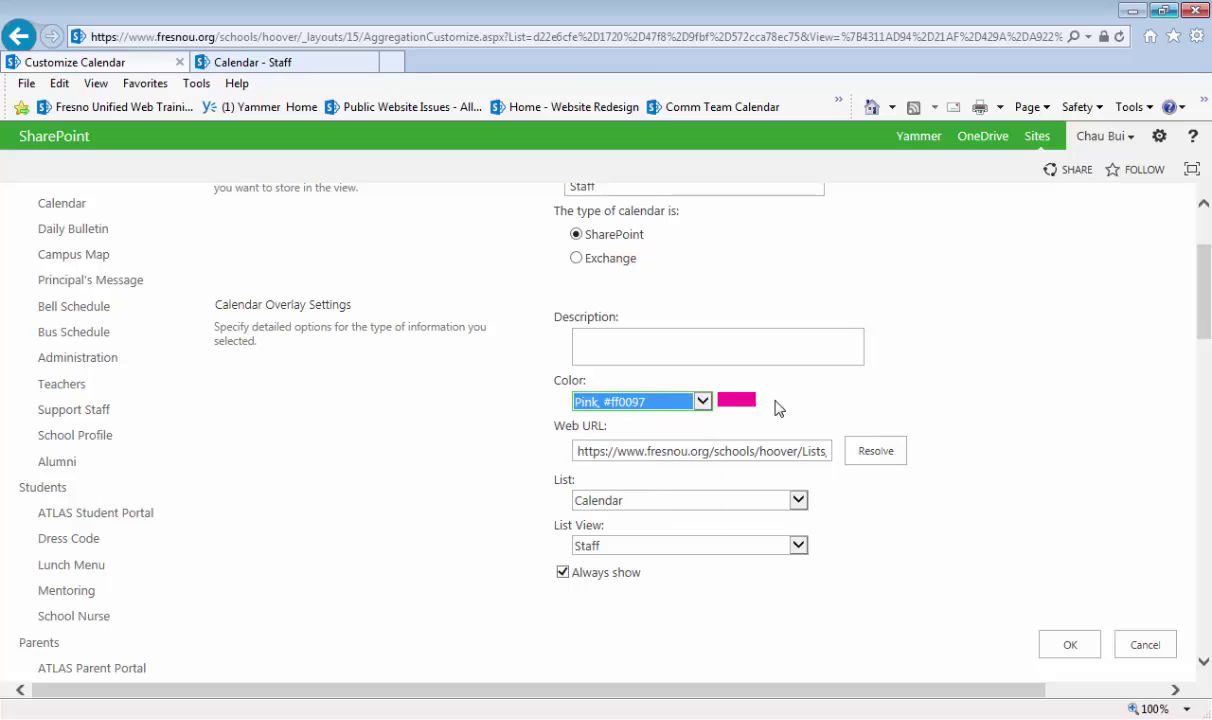
left_click(703, 401)
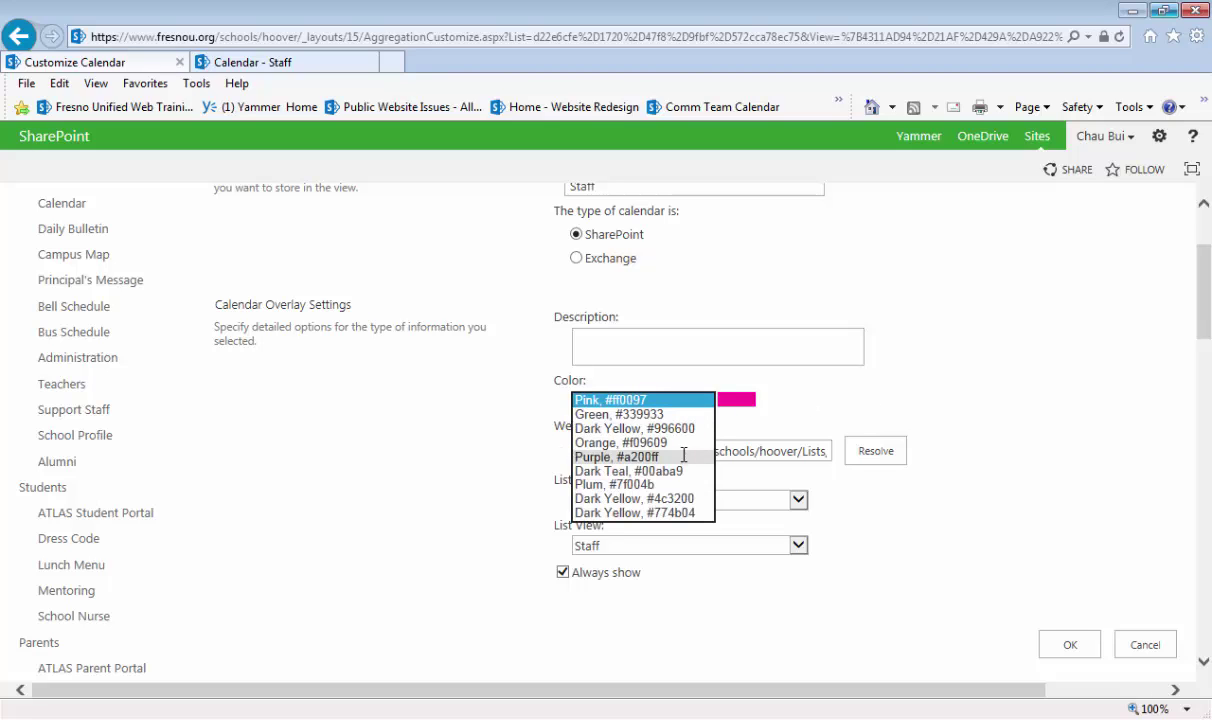
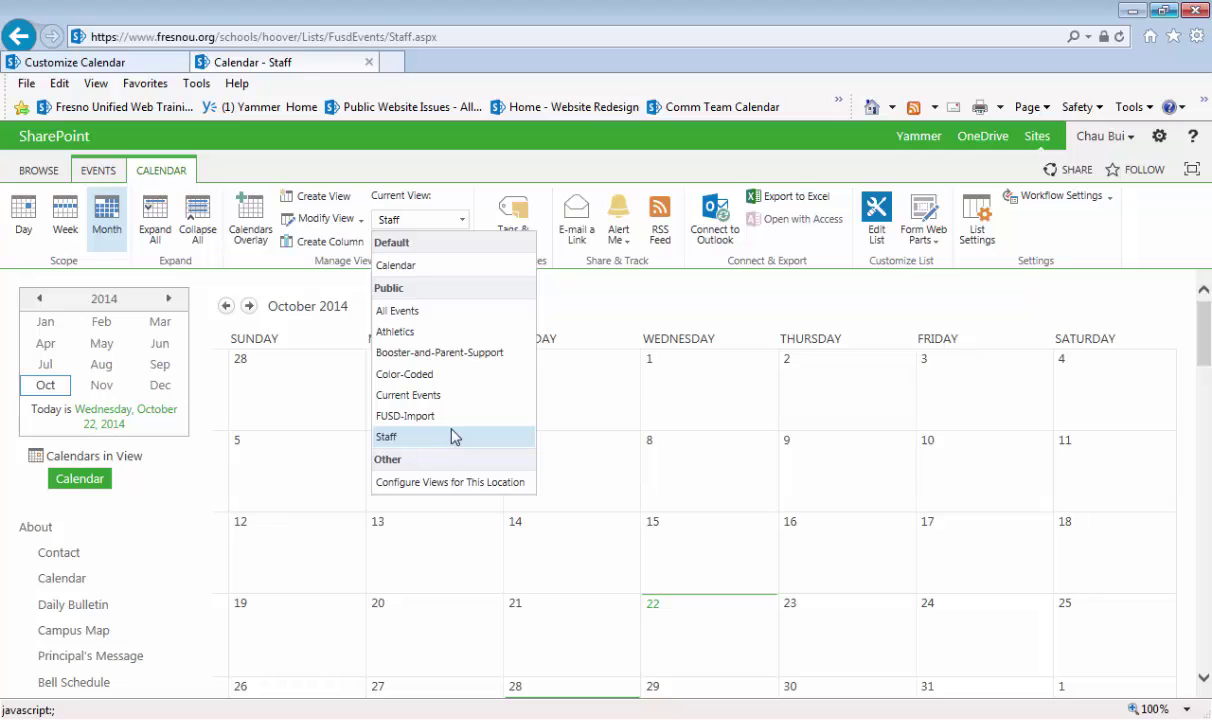
- Display the Booster-and-Parent-Support view in the second browser tab and copy its address into the new overlay calendar's Web URL
left_click(467, 362)
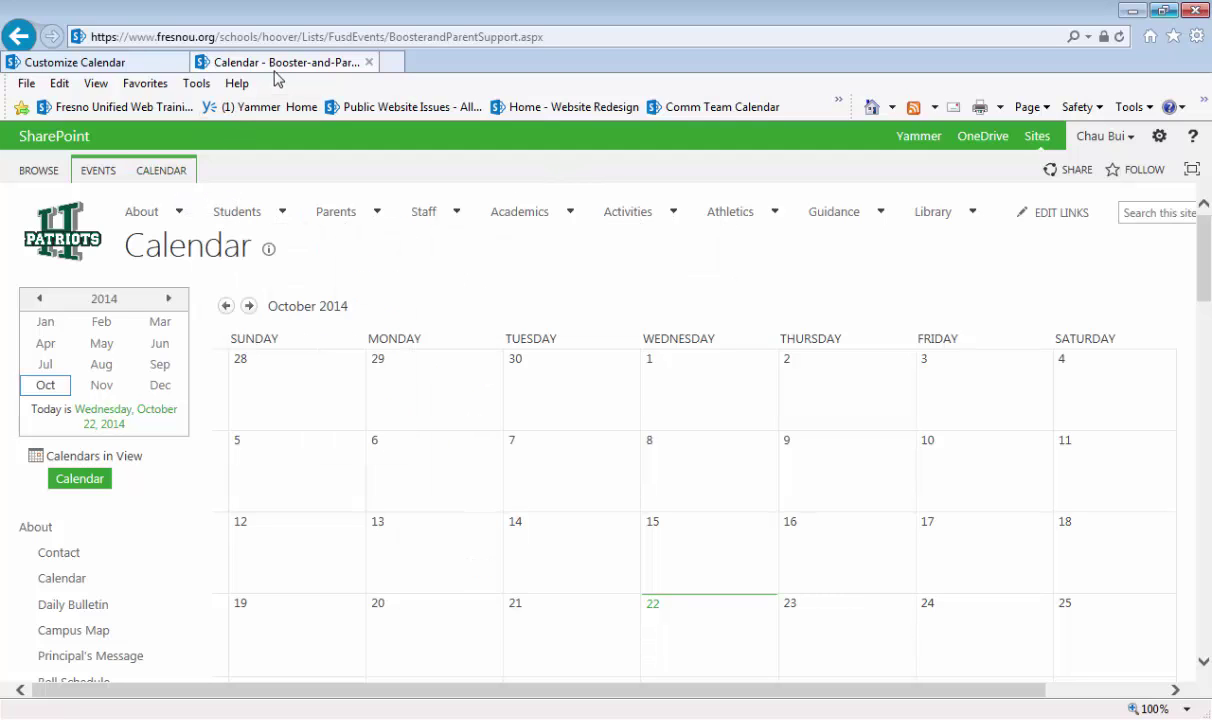
left_click(289, 38)
left_click(289, 70)
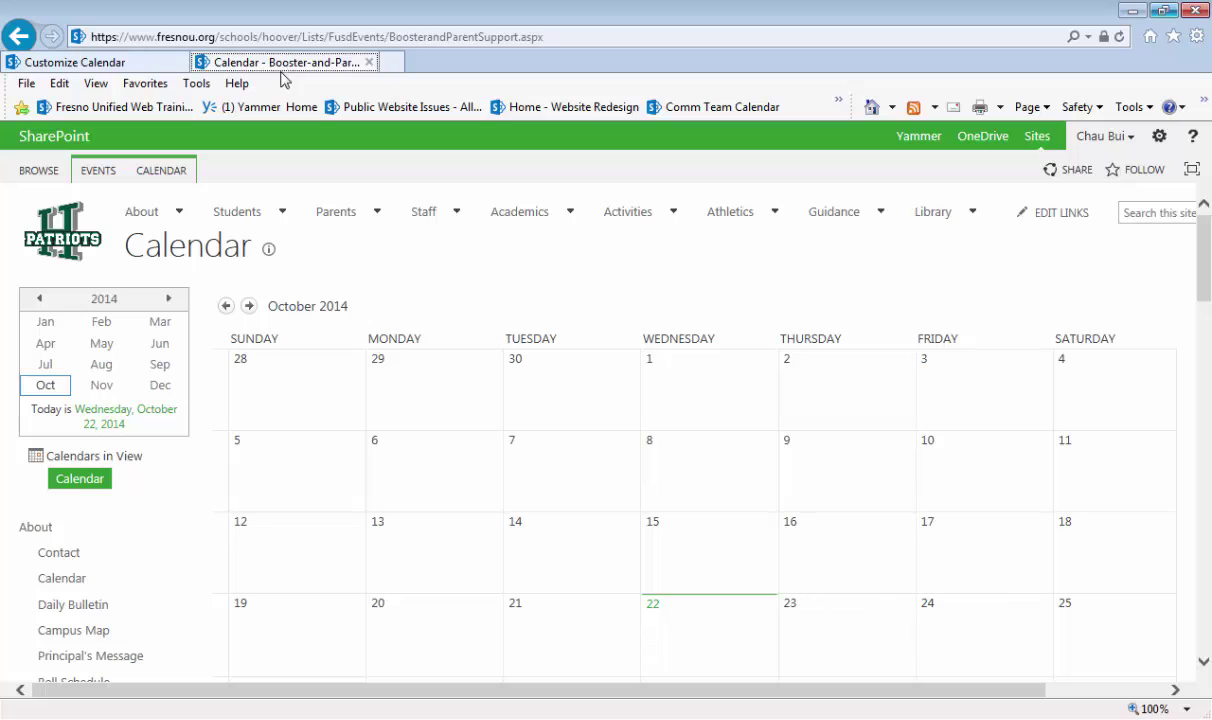
left_click(288, 44)
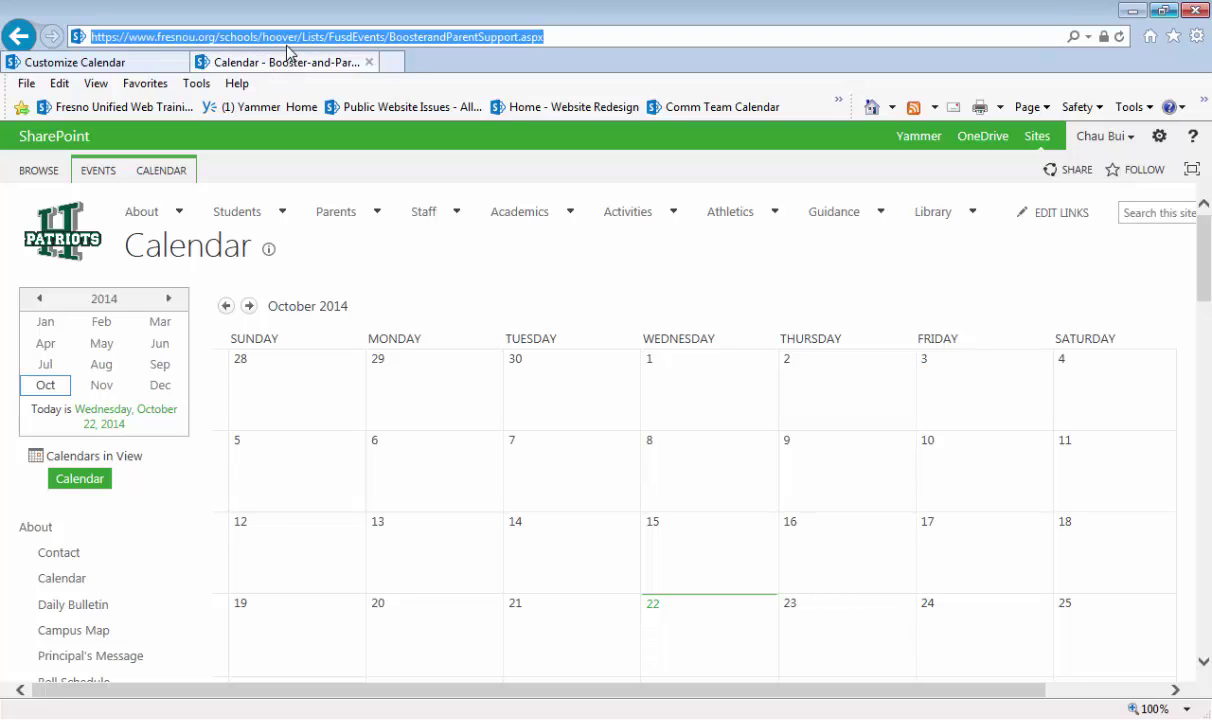
left_click(165, 62)
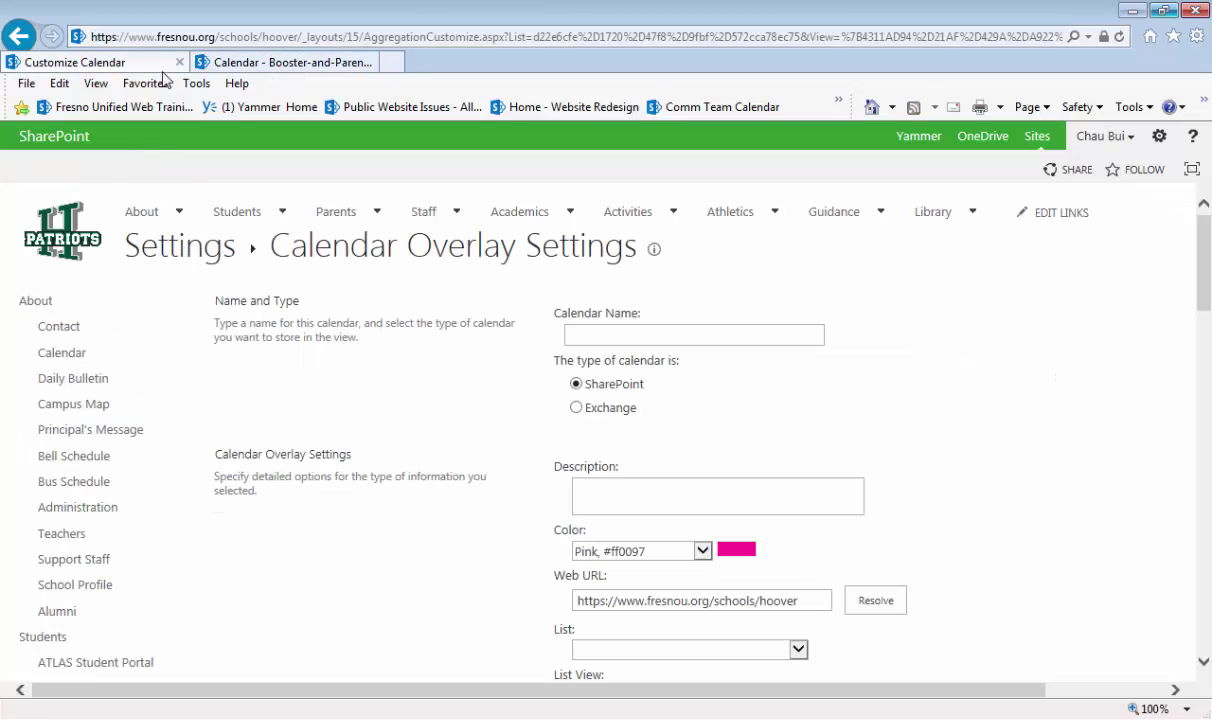
triple_click(688, 601)
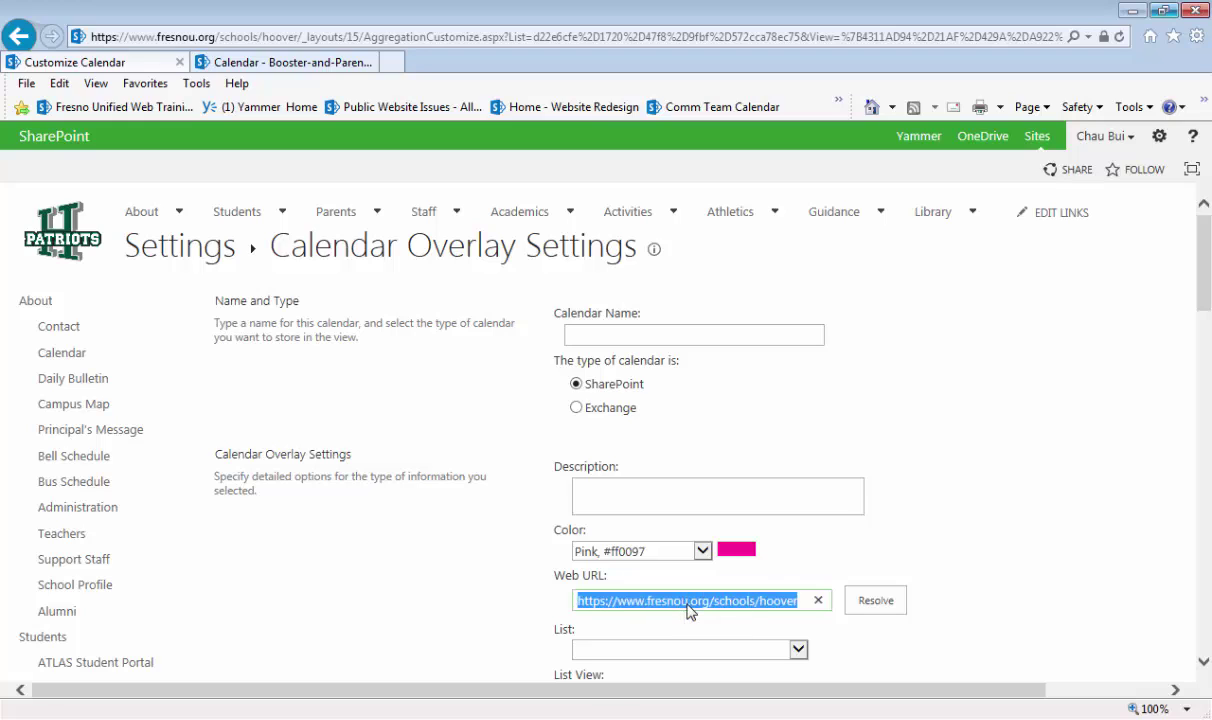
key("ctrl+v")
- Name the overlay calendar "Booster and Parent Support", reusing the view name from its Web URL and adding spaces between the words
left_click(696, 337)
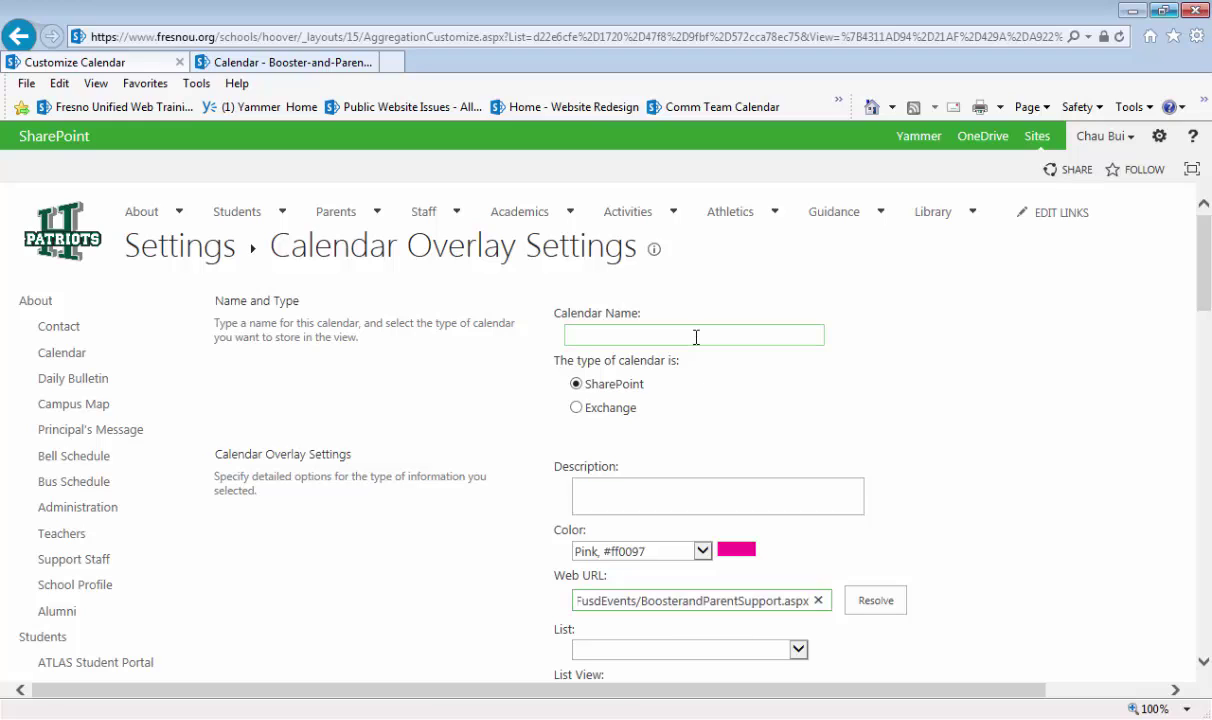
left_click(678, 610)
left_click_drag(655, 610, 785, 618)
key("ctrl+c")
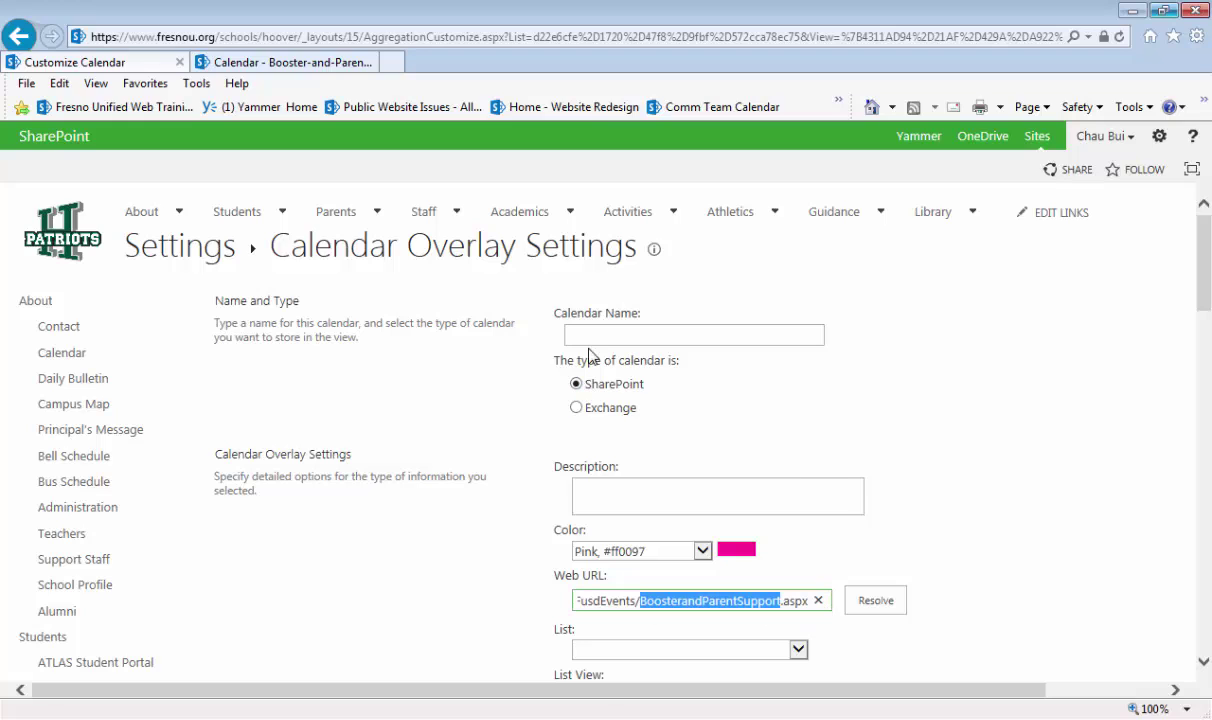
left_click(598, 331)
key("ctrl+v")
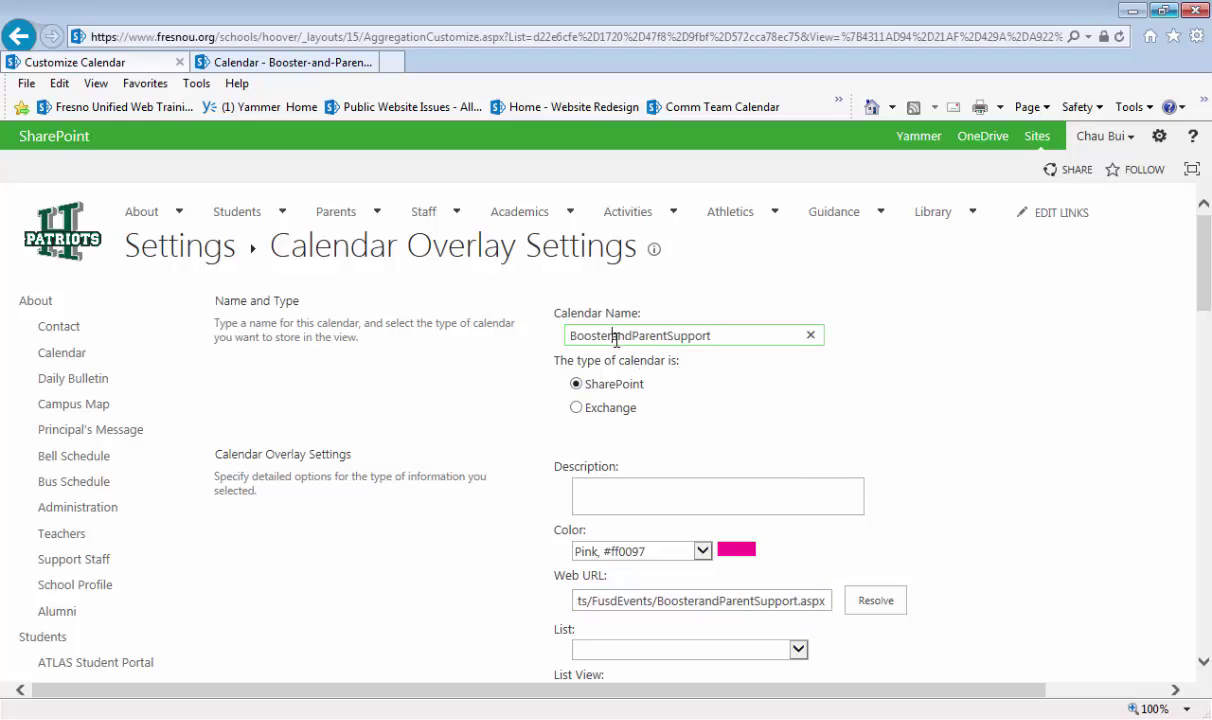
left_click(616, 339)
left_click(638, 335)
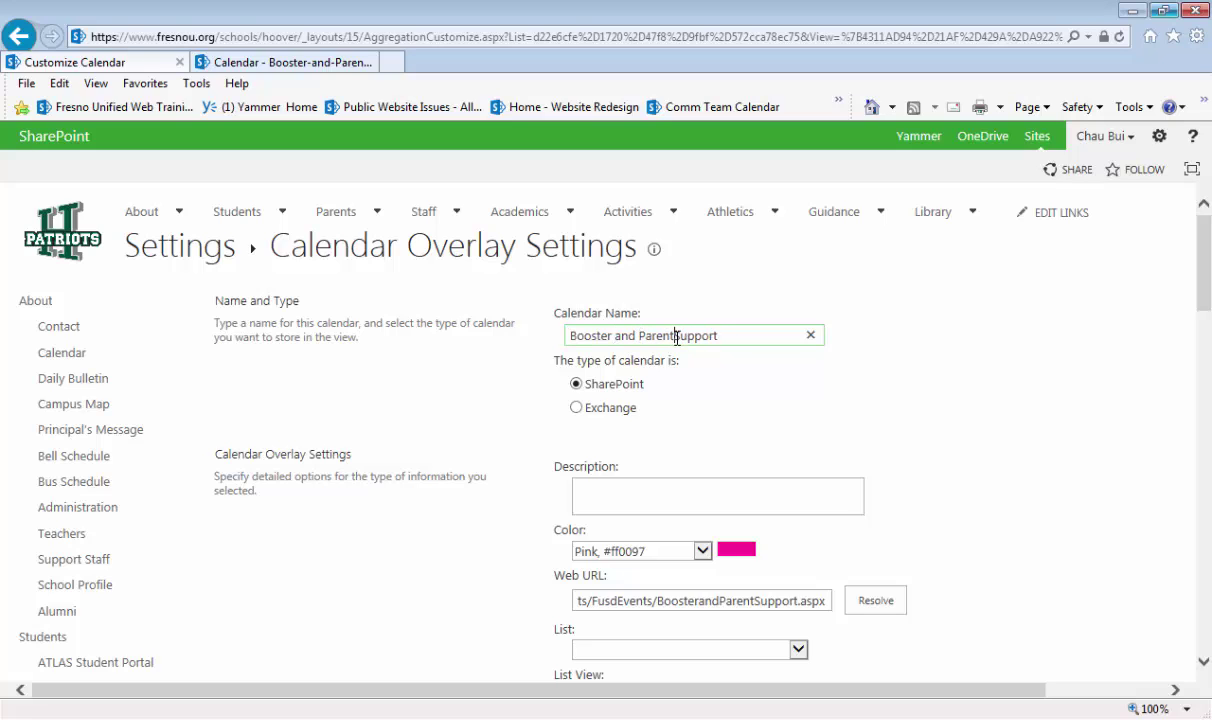
left_click(676, 335)
- Keep Pink, #ff0097 as the overlay's color and resolve its Web URL
scroll(737, 513, "down", 3)
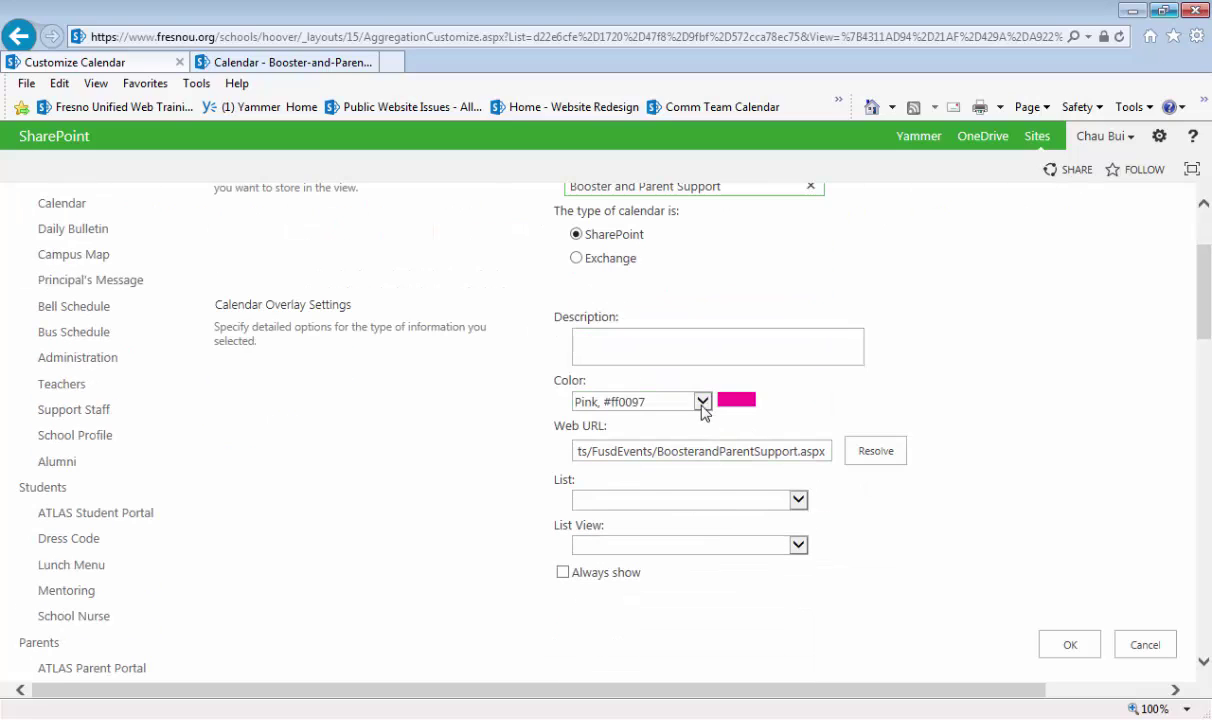
left_click(703, 401)
left_click(800, 380)
left_click(785, 502)
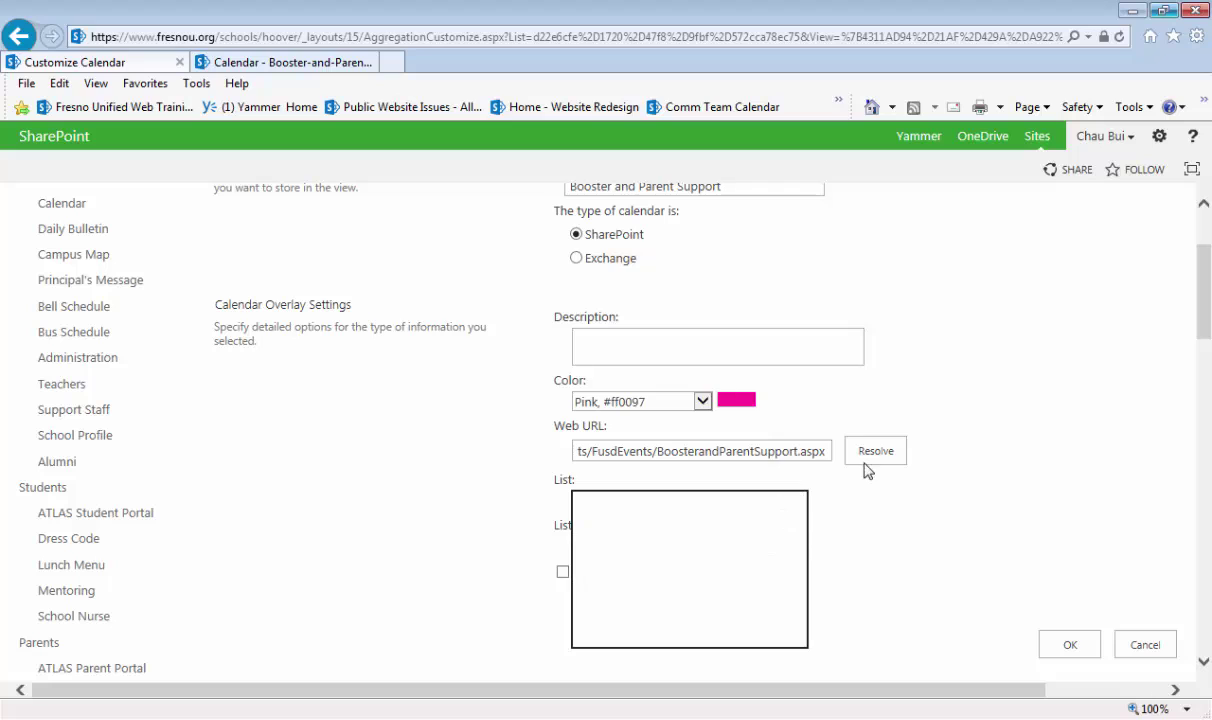
left_click(865, 460)
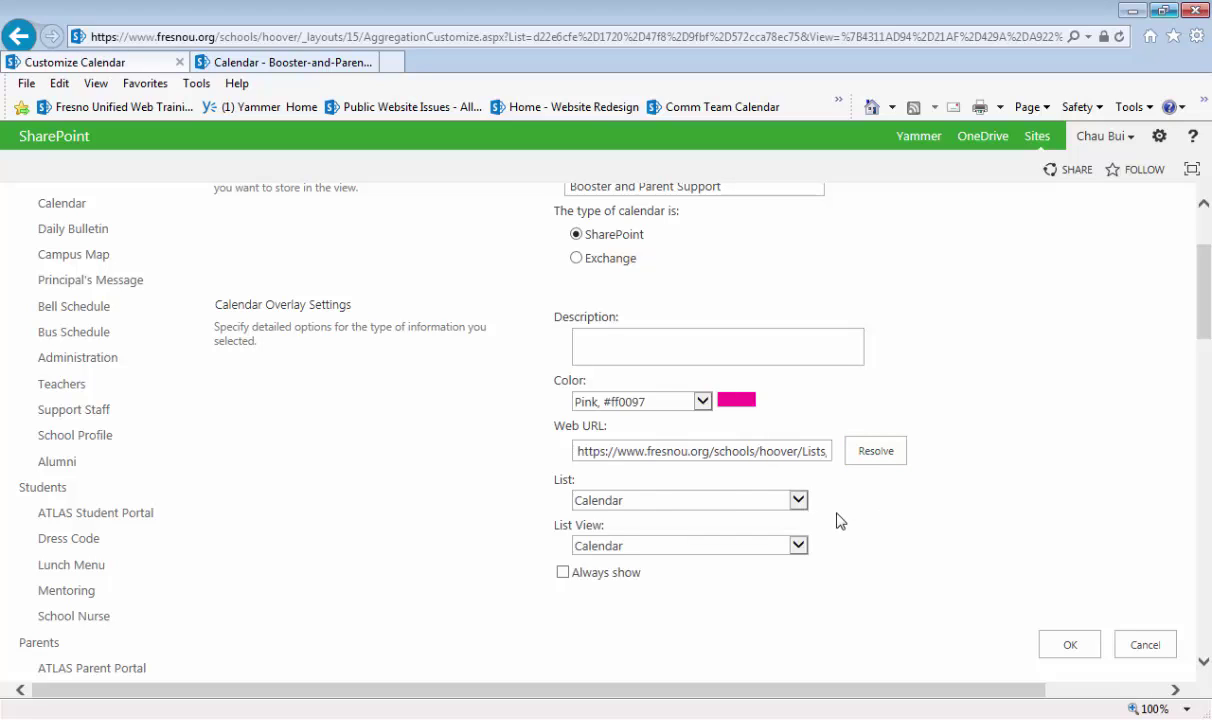
- Set the list view to Booster-and-Parent-Support, enable Always show, and save the overlay calendar
left_click(771, 545)
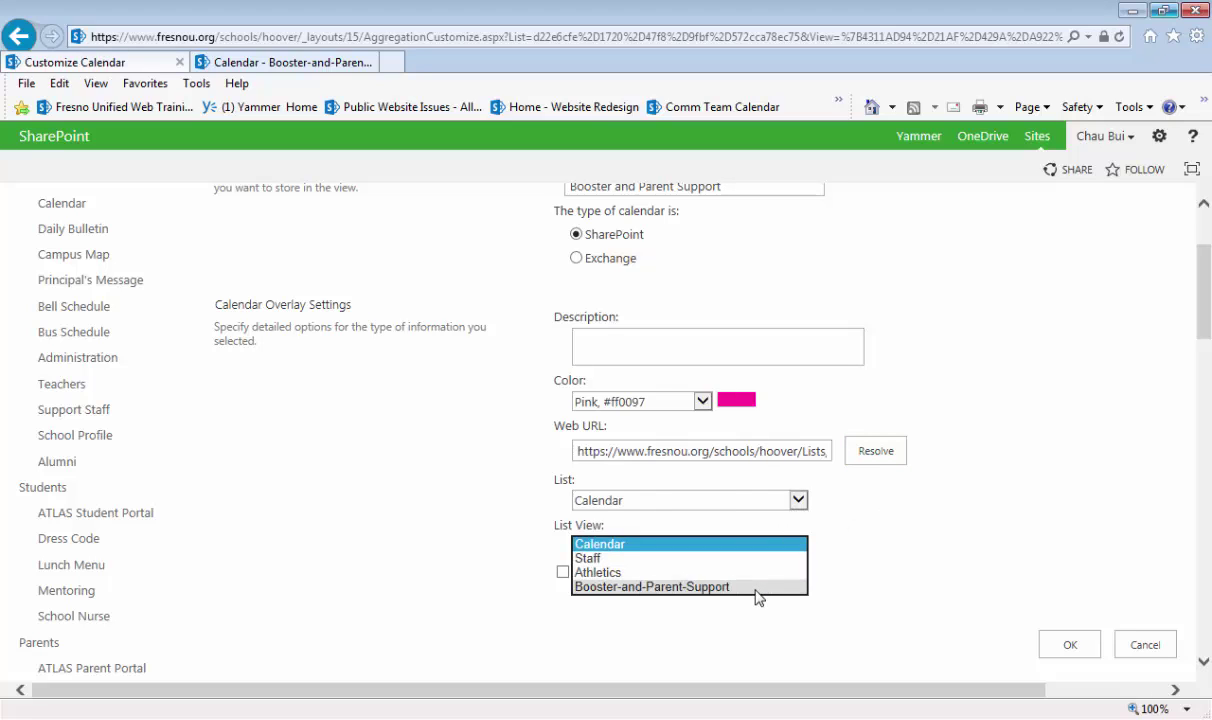
left_click(757, 587)
left_click(592, 578)
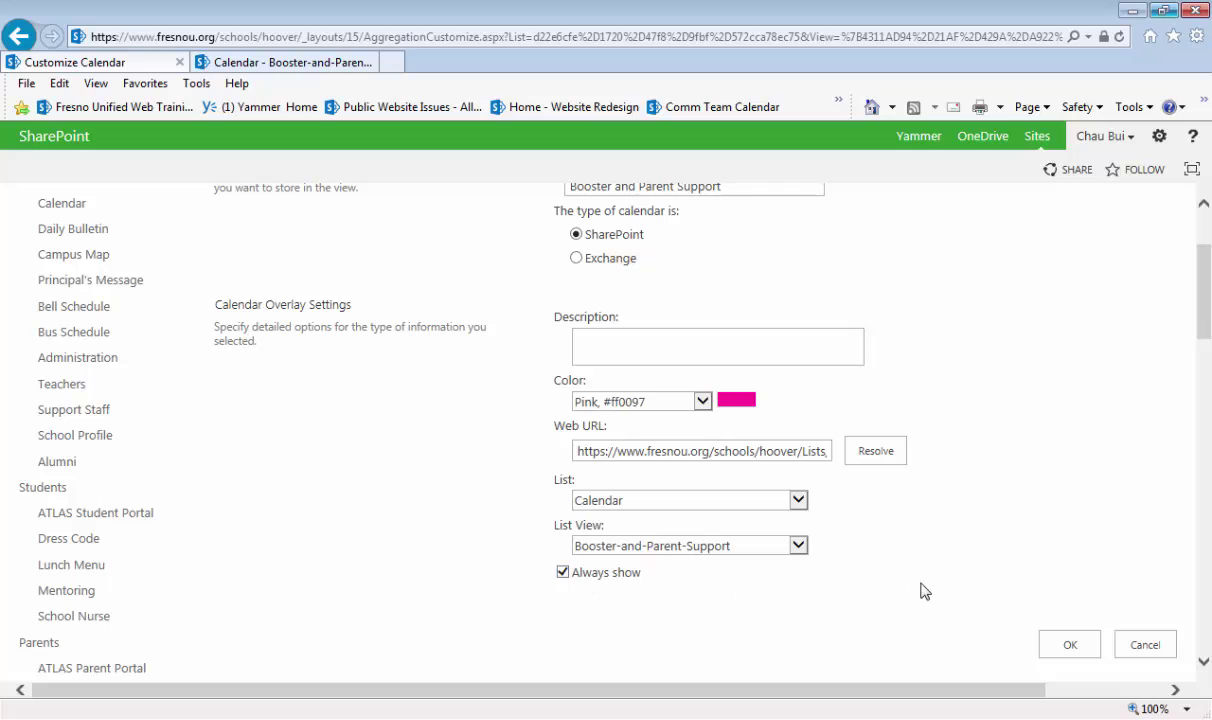
left_click(1045, 641)
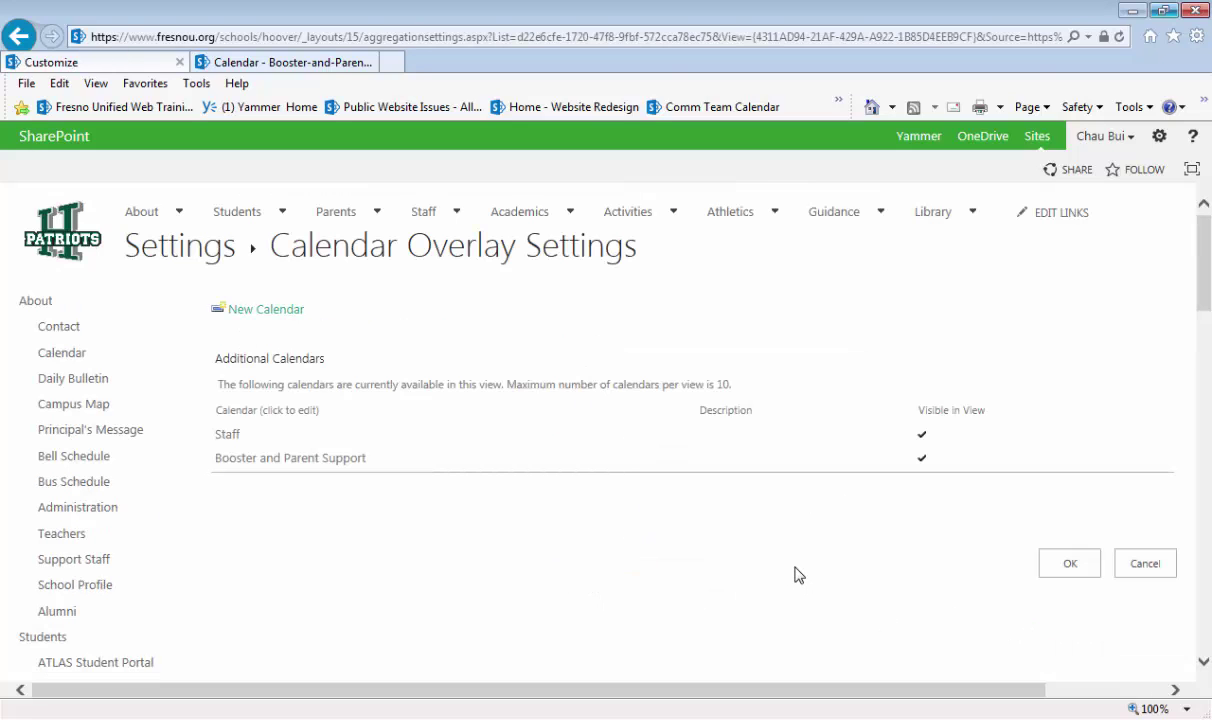
- Start another new overlay calendar and display the Athletics view in the second browser tab
left_click(265, 309)
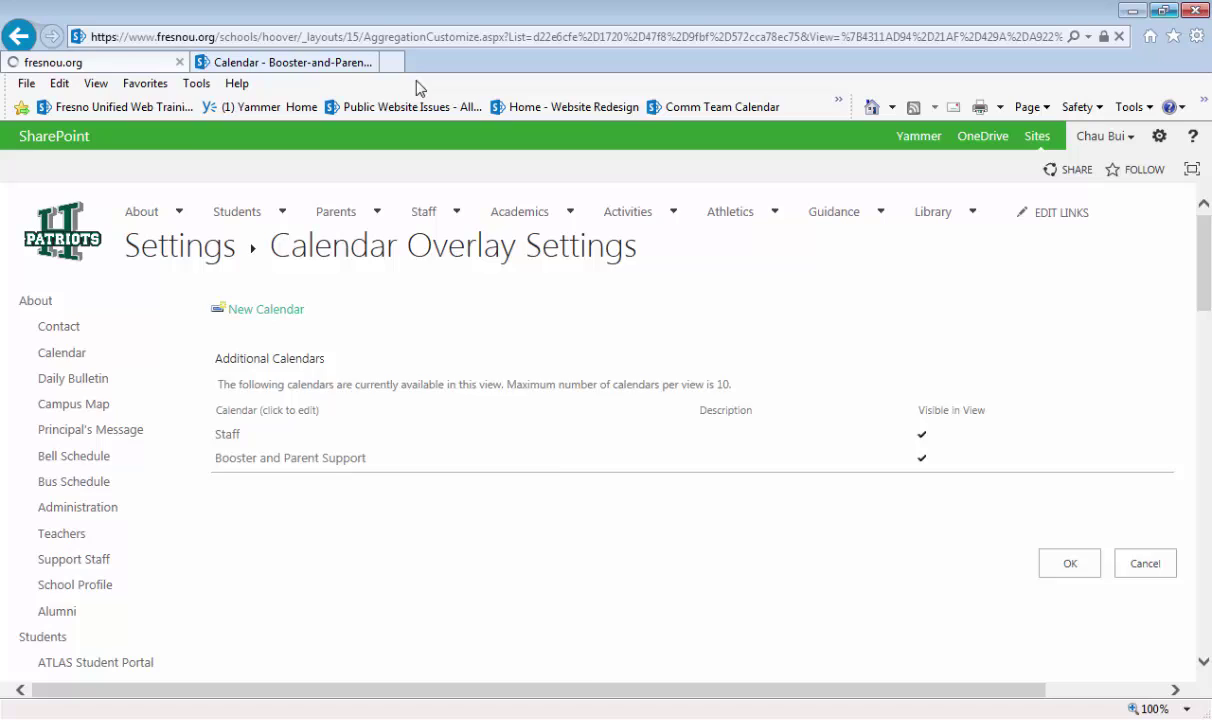
left_click(330, 63)
left_click(185, 170)
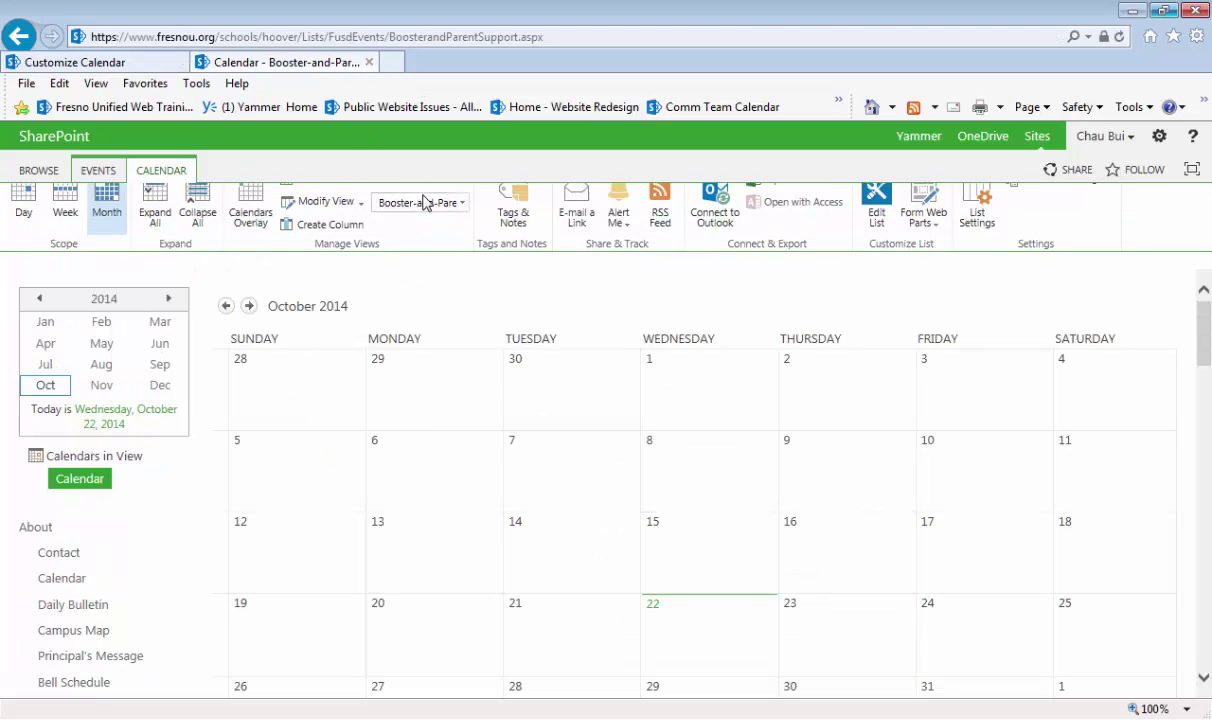
left_click(462, 219)
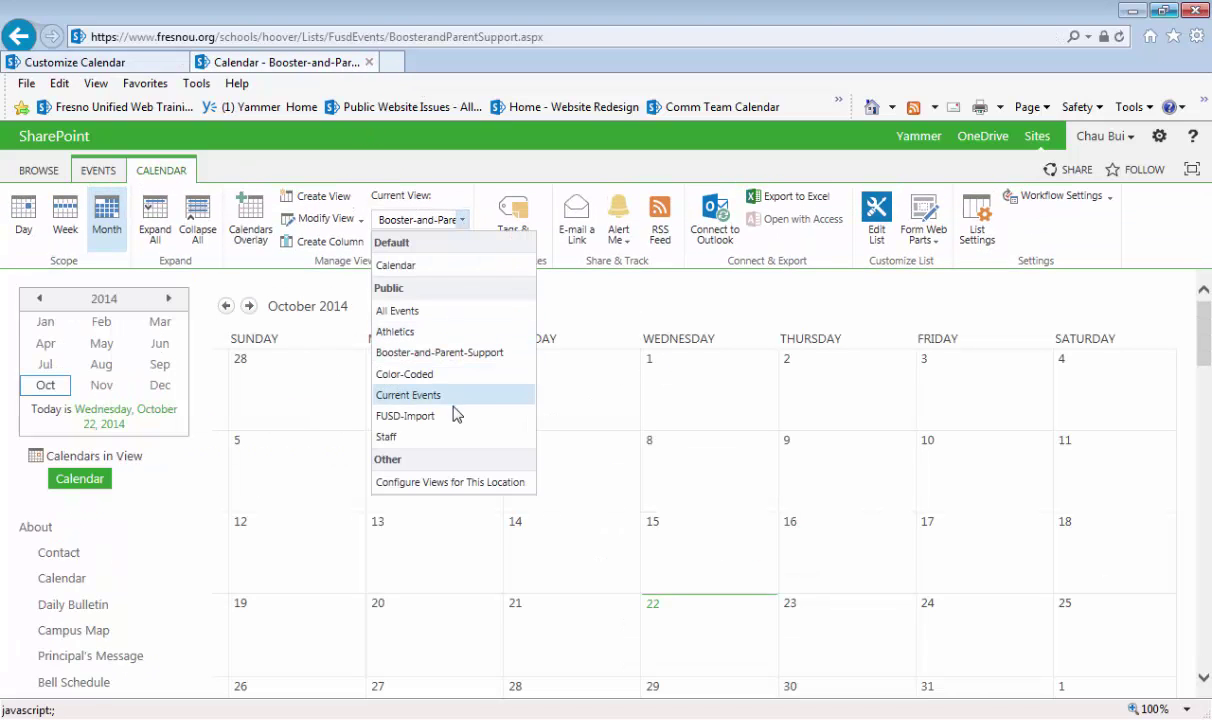
left_click(468, 331)
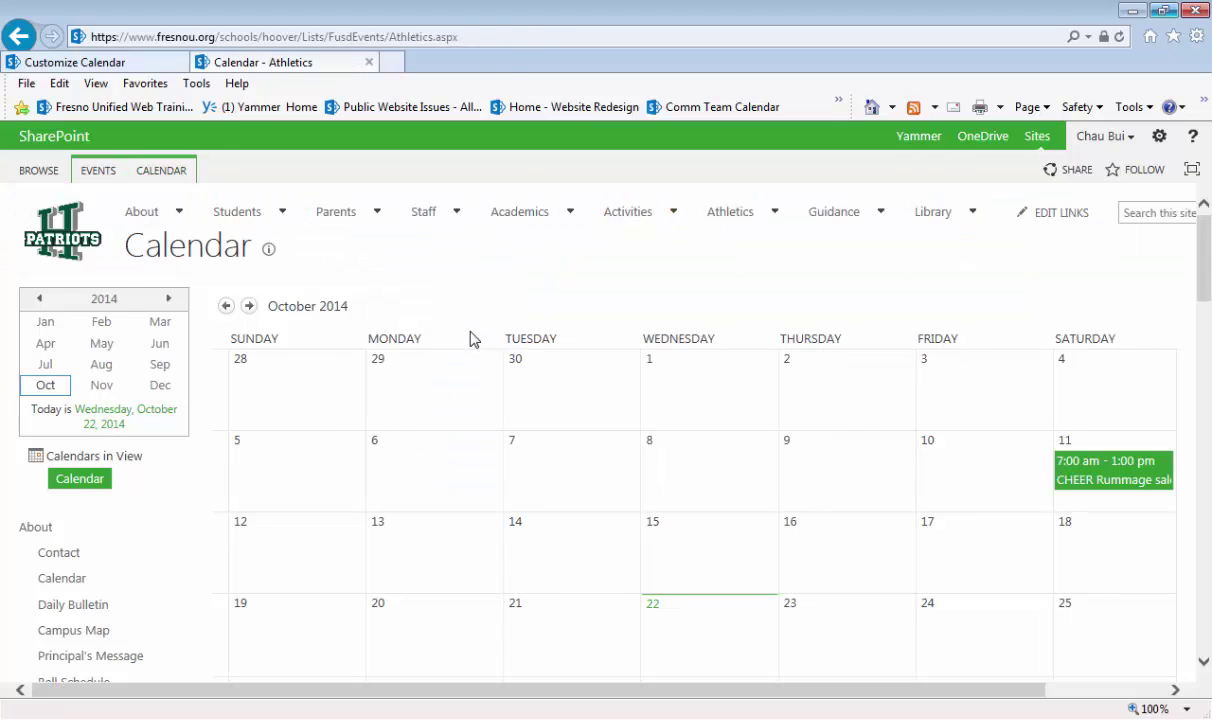
- Copy the Athletics view's web address into the new overlay calendar's Web URL and resolve it
left_click(475, 36)
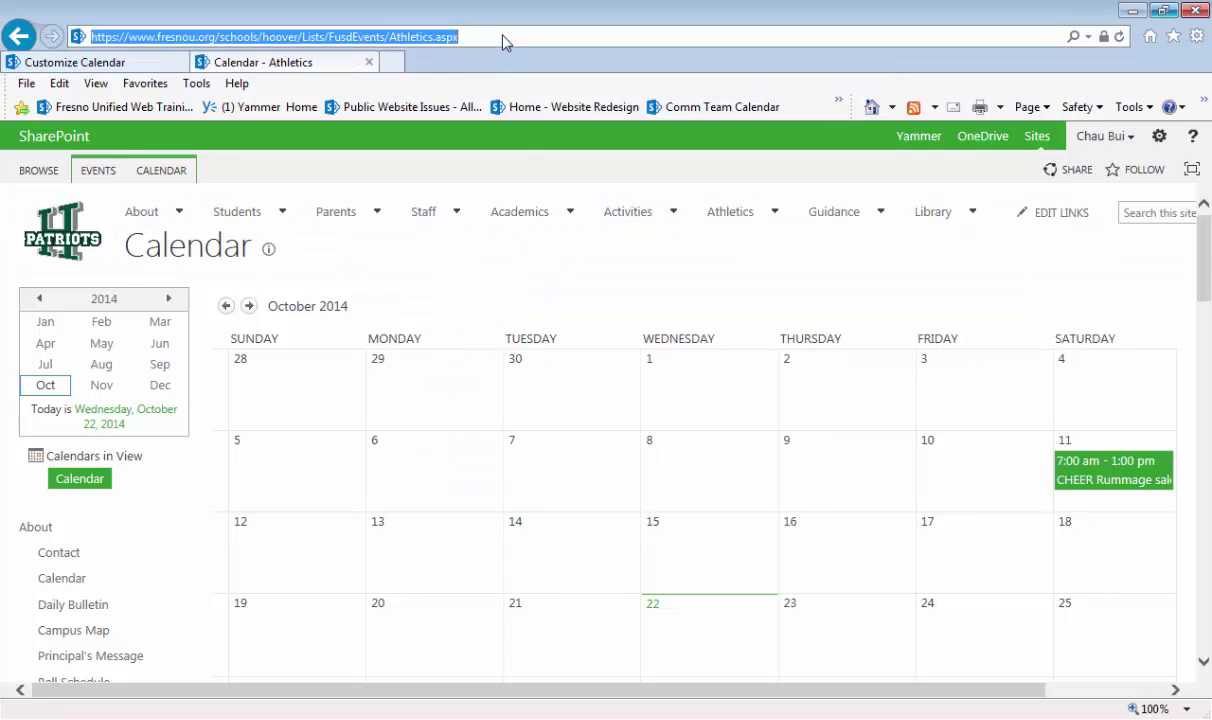
left_click(119, 60)
scroll(700, 400, "down", 1)
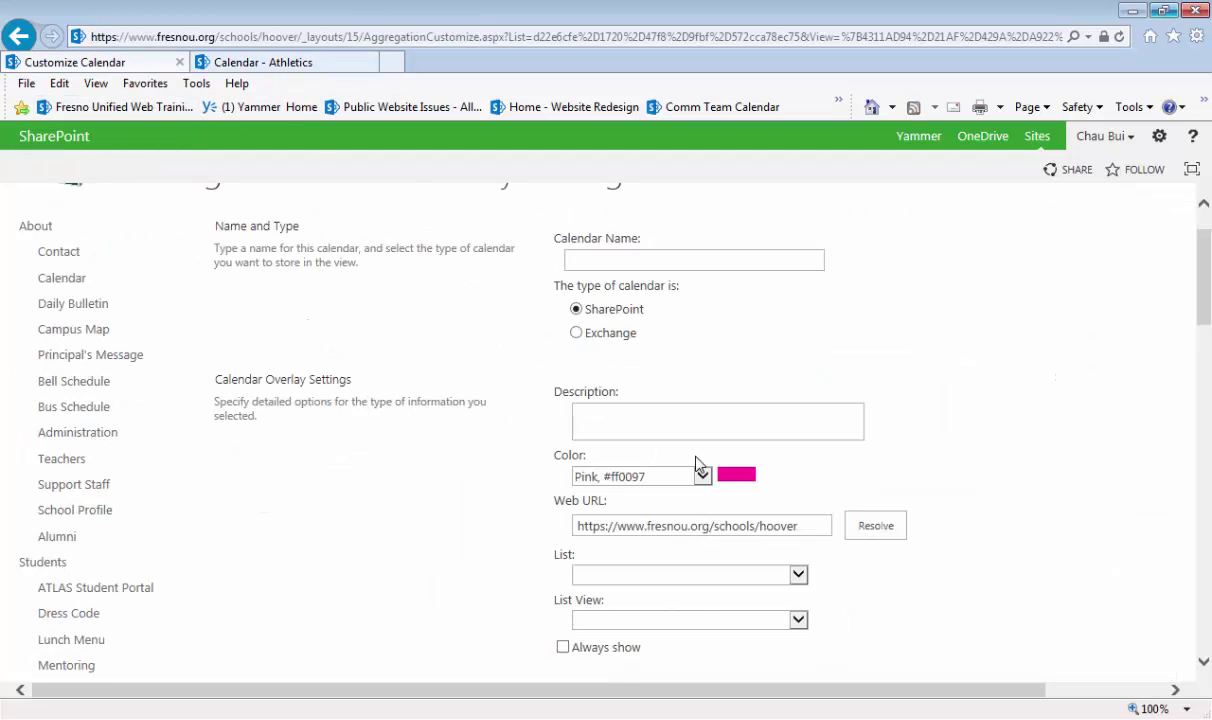
triple_click(775, 526)
key("ctrl+v")
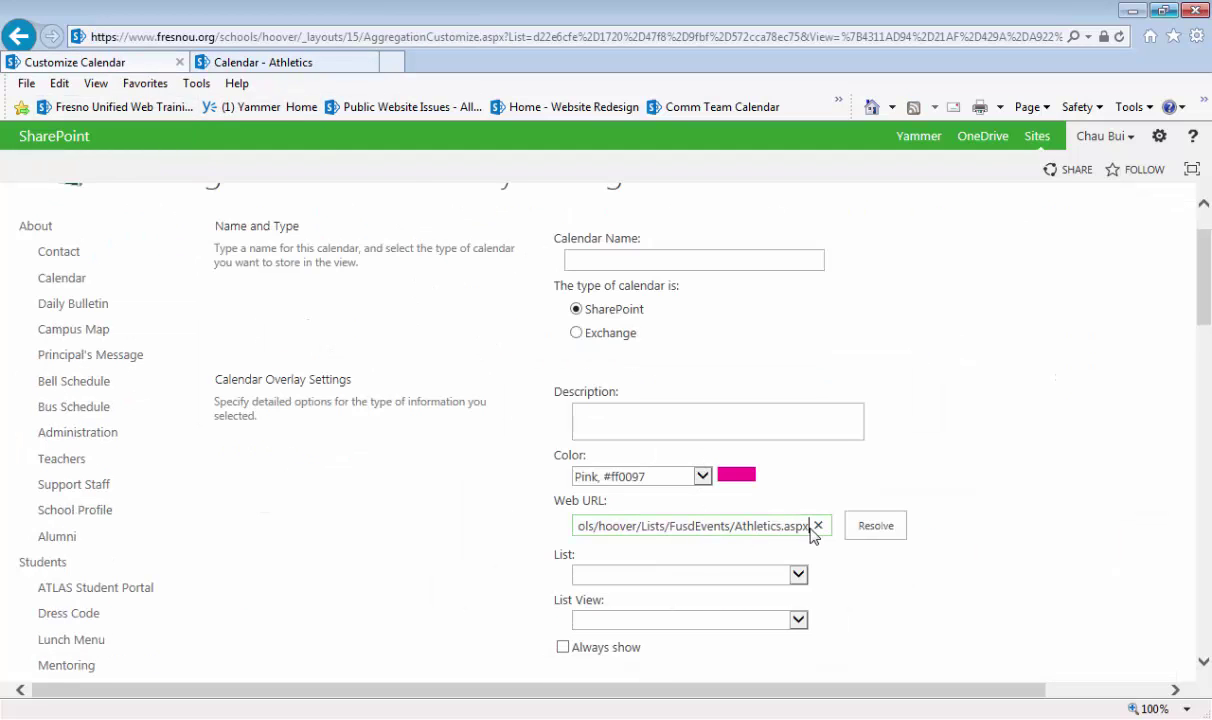
left_click(872, 526)
- Name the overlay calendar Athletics, set its list view to Athletics, and enable Always show
left_click(687, 258)
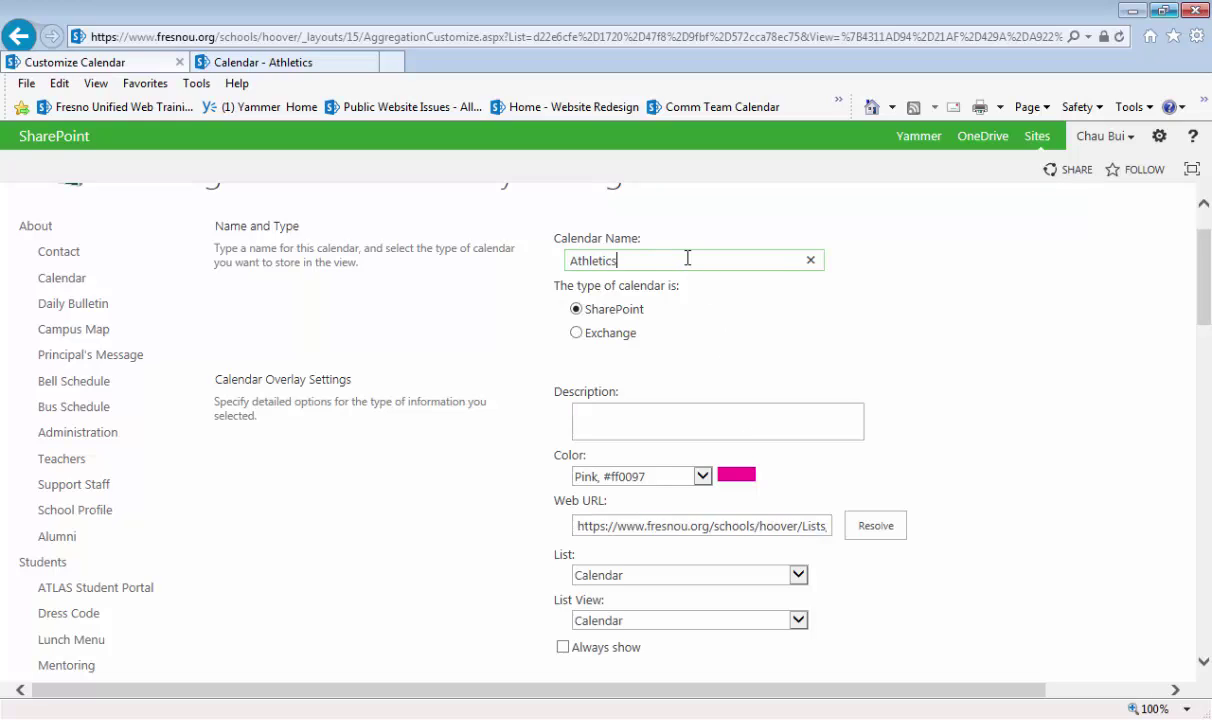
left_click(797, 621)
left_click(779, 650)
left_click(612, 650)
- Set the Athletics overlay's color to Green, #339933, then save it and confirm the overlay settings
scroll(995, 633, "down", 3)
left_click(663, 326)
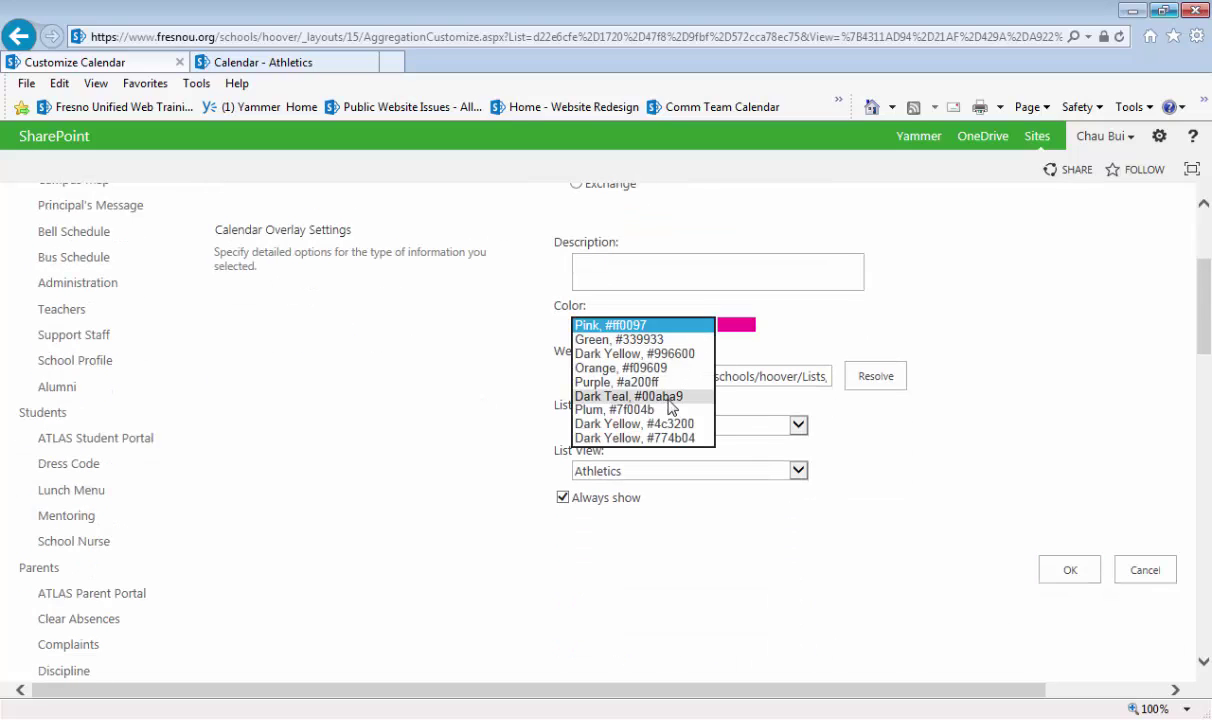
left_click(668, 340)
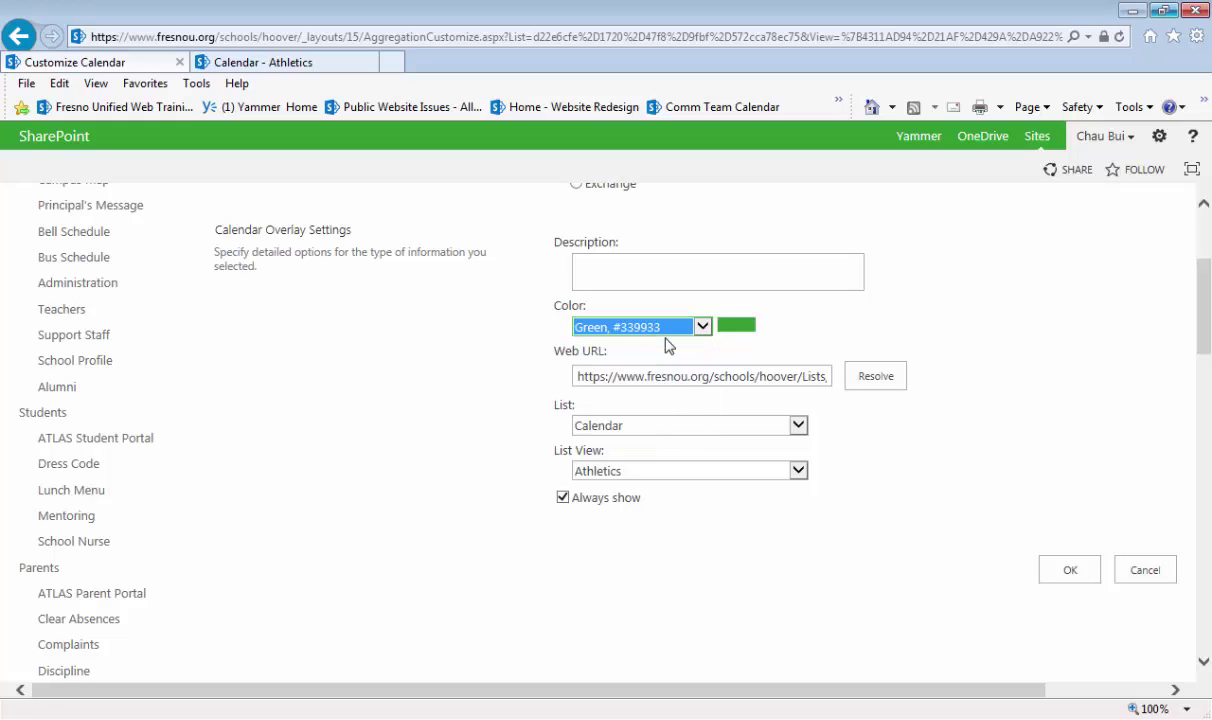
left_click(1089, 579)
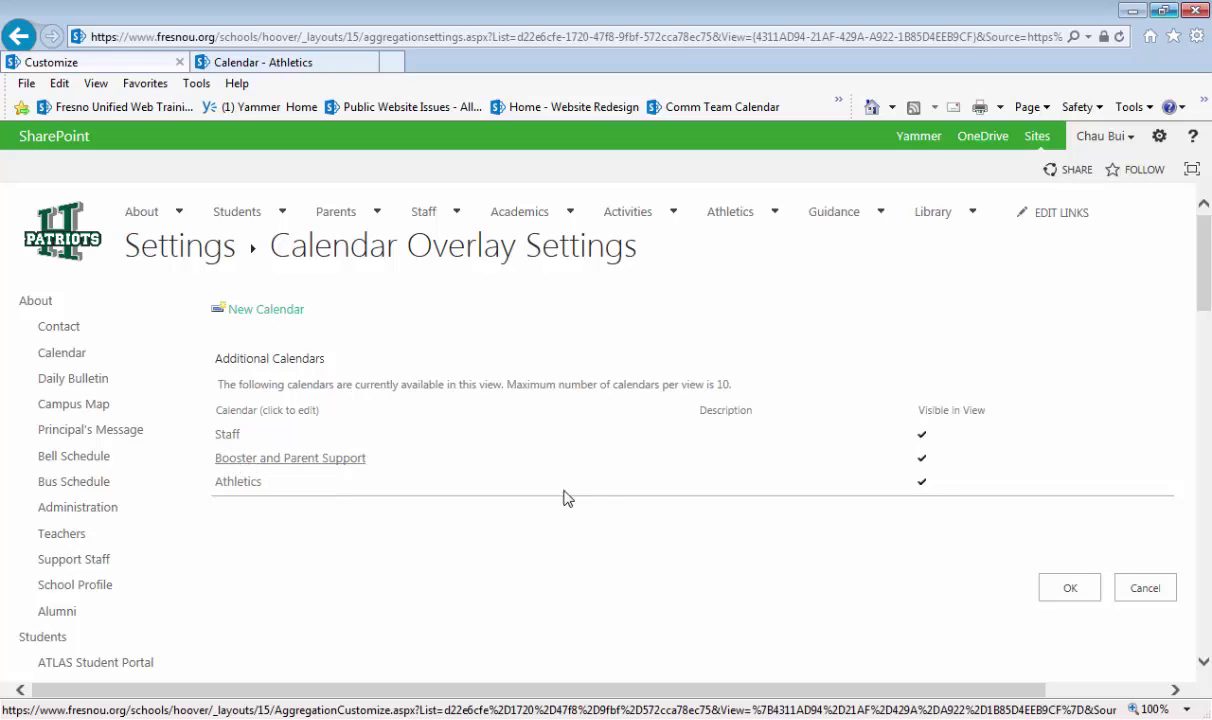
left_click(1070, 592)
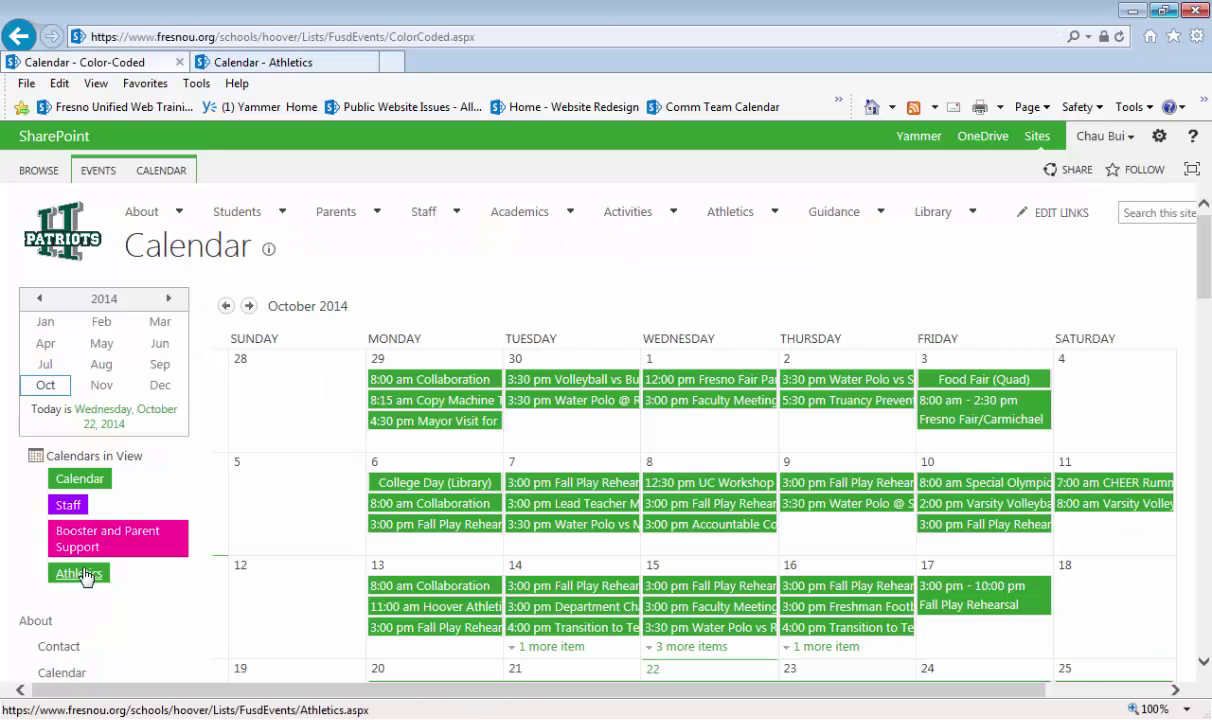
- Review the overlay colors in the Color-Coded view and return to the Calendar Overlay Settings
scroll(84, 580, "down", 1)
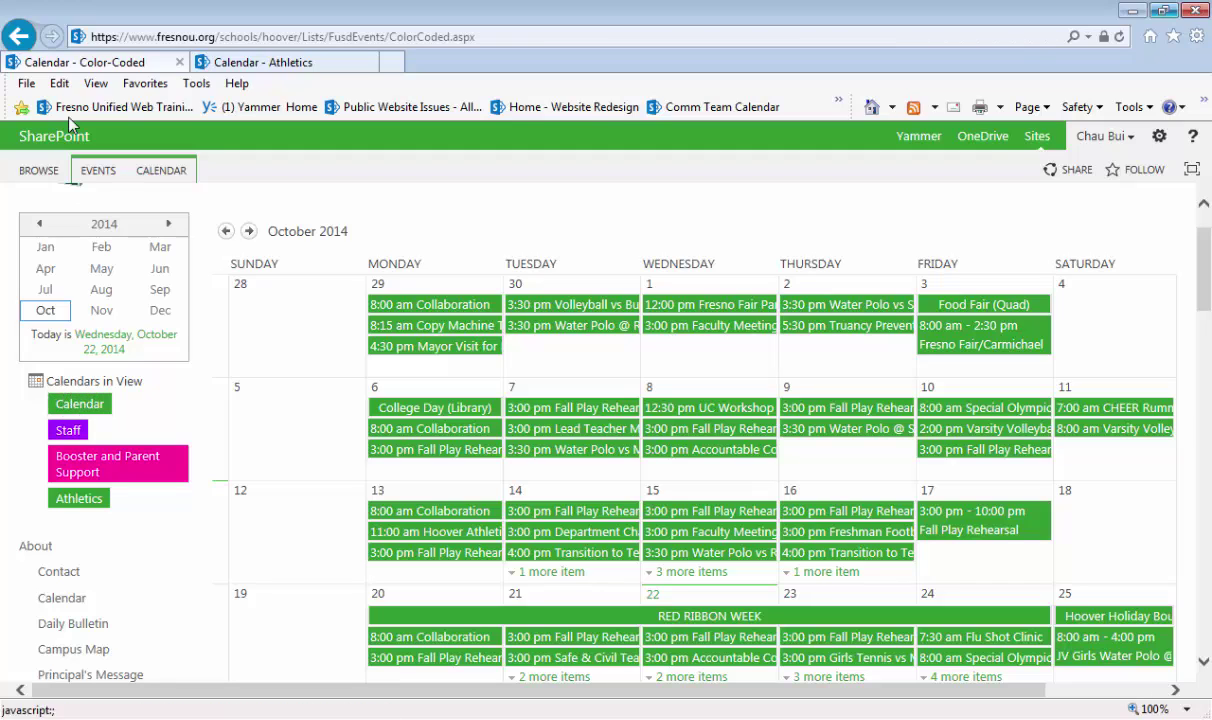
left_click(18, 37)
left_click(18, 37)
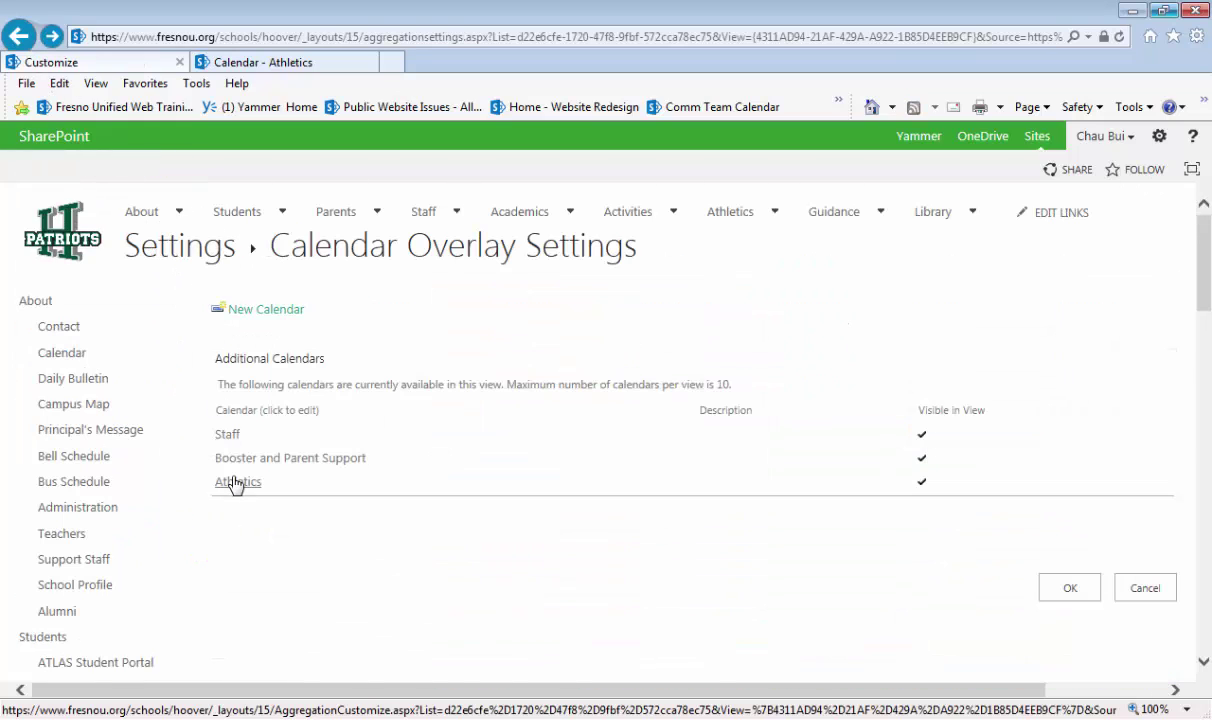
- Change the existing Athletics overlay's color to Dark Yellow, #996600 and save it
left_click(235, 484)
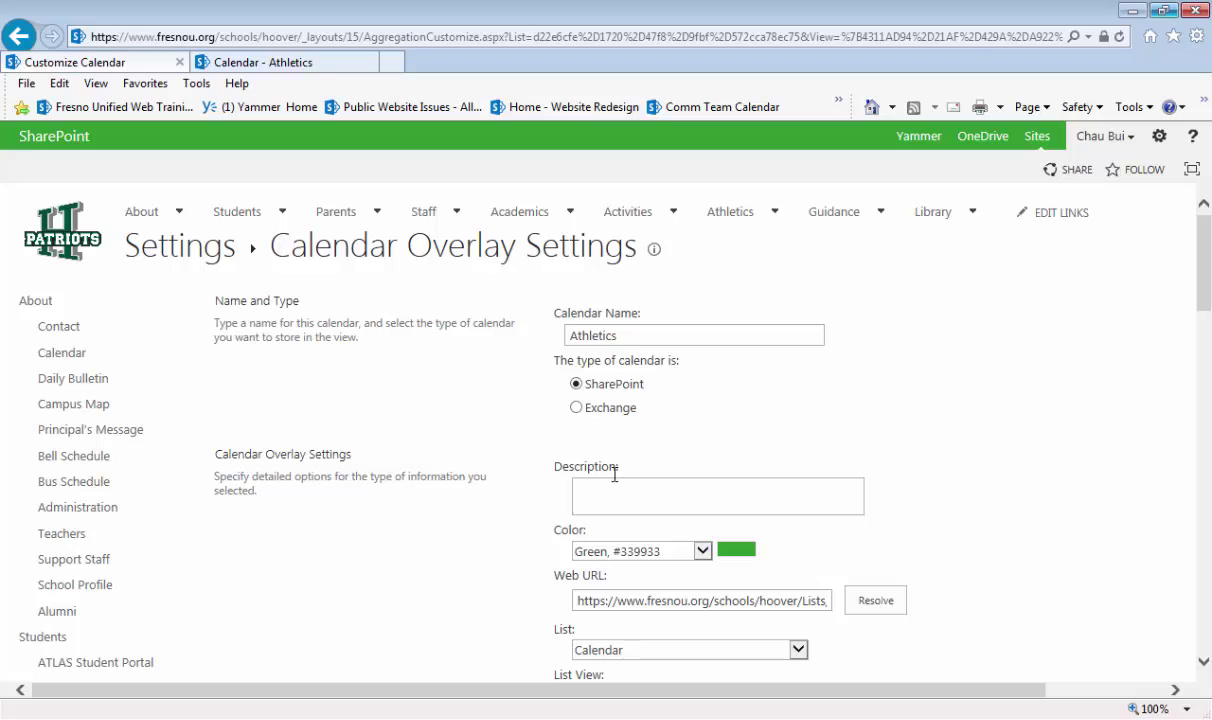
scroll(1112, 423, "down", 3)
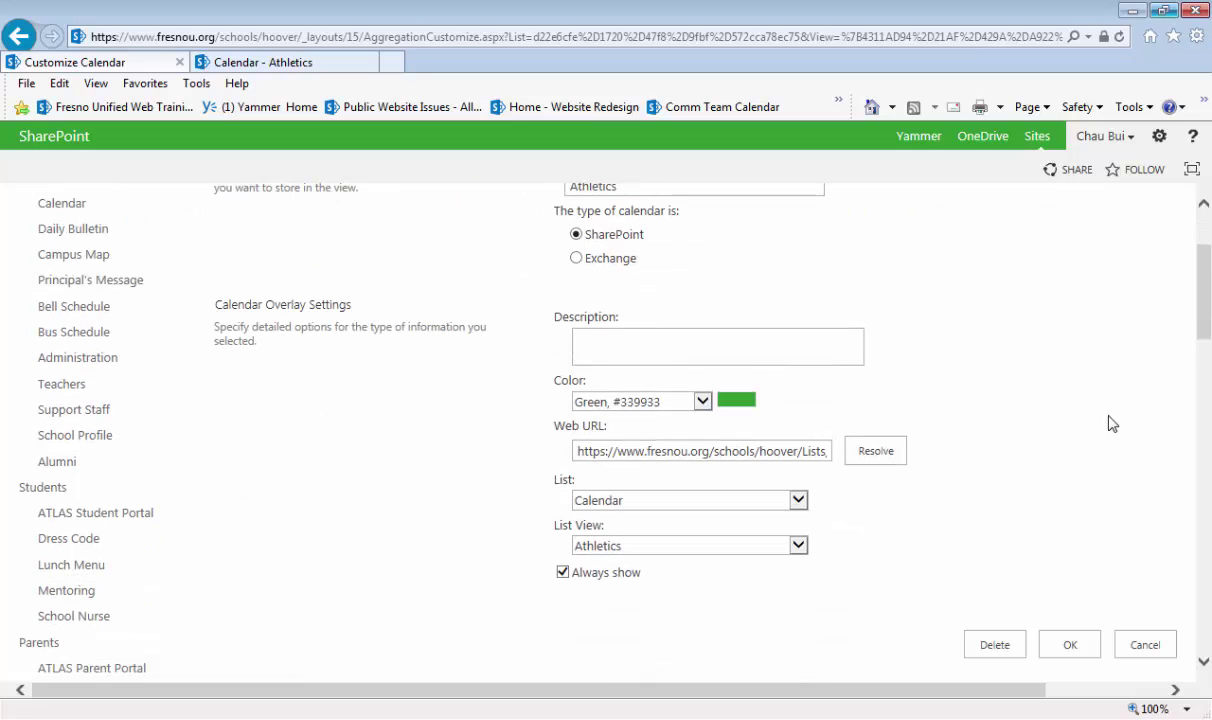
left_click(576, 400)
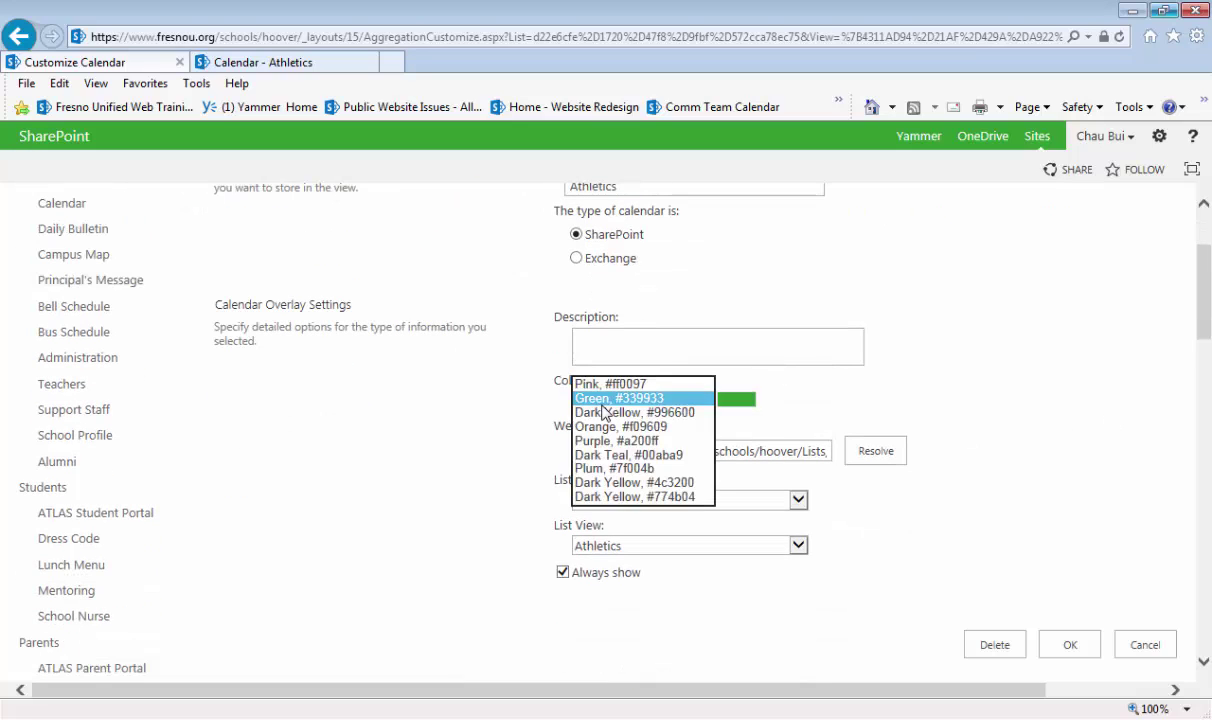
left_click(650, 477)
left_click(648, 401)
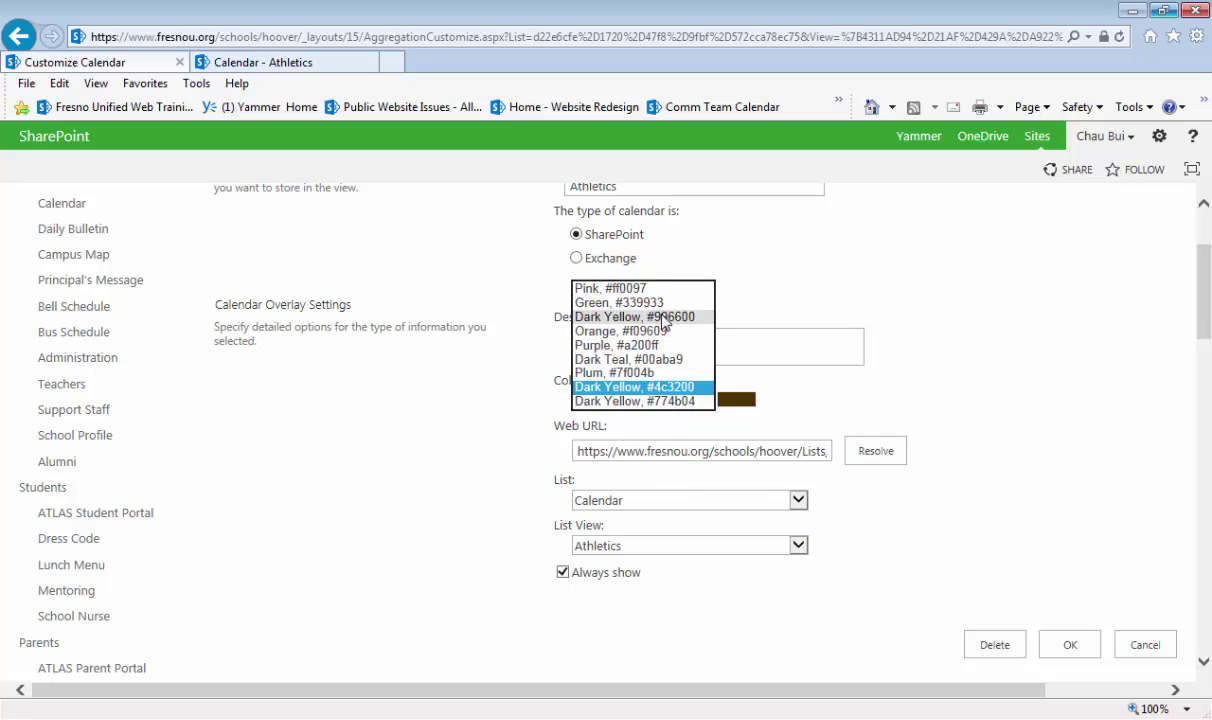
left_click(660, 317)
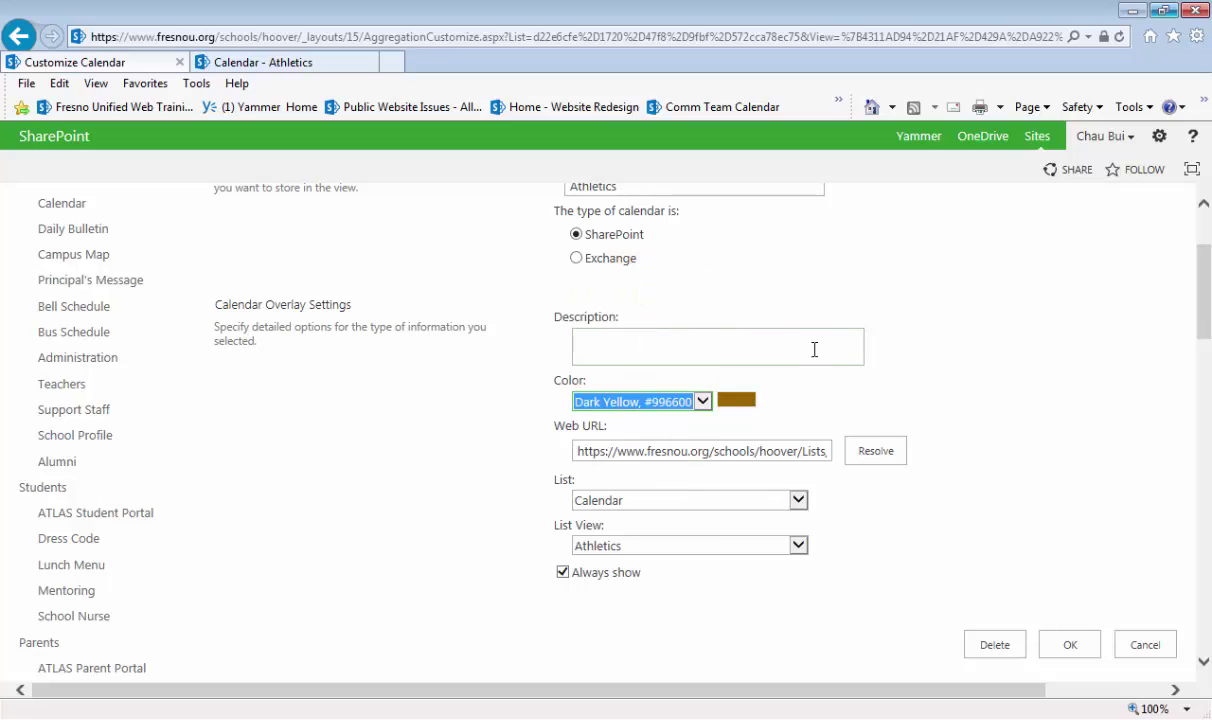
left_click(1070, 645)
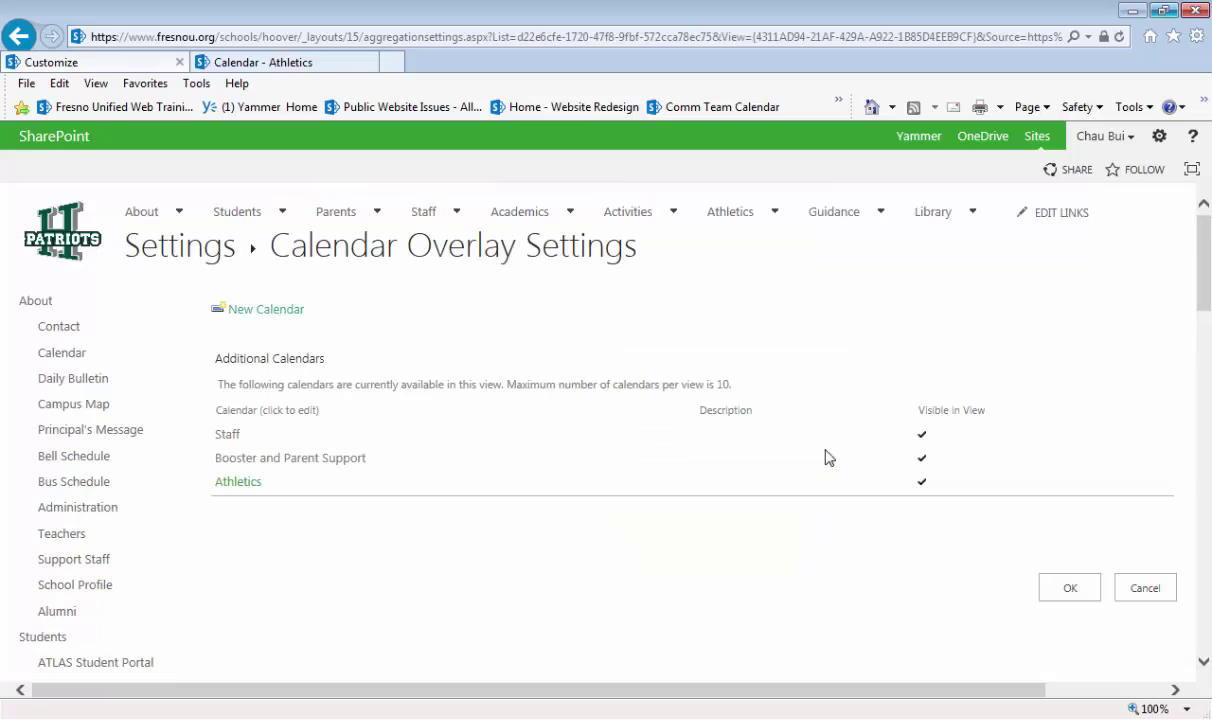
- Confirm the overlay settings and advance the Color-Coded calendar month by month to March 2015
left_click(1070, 588)
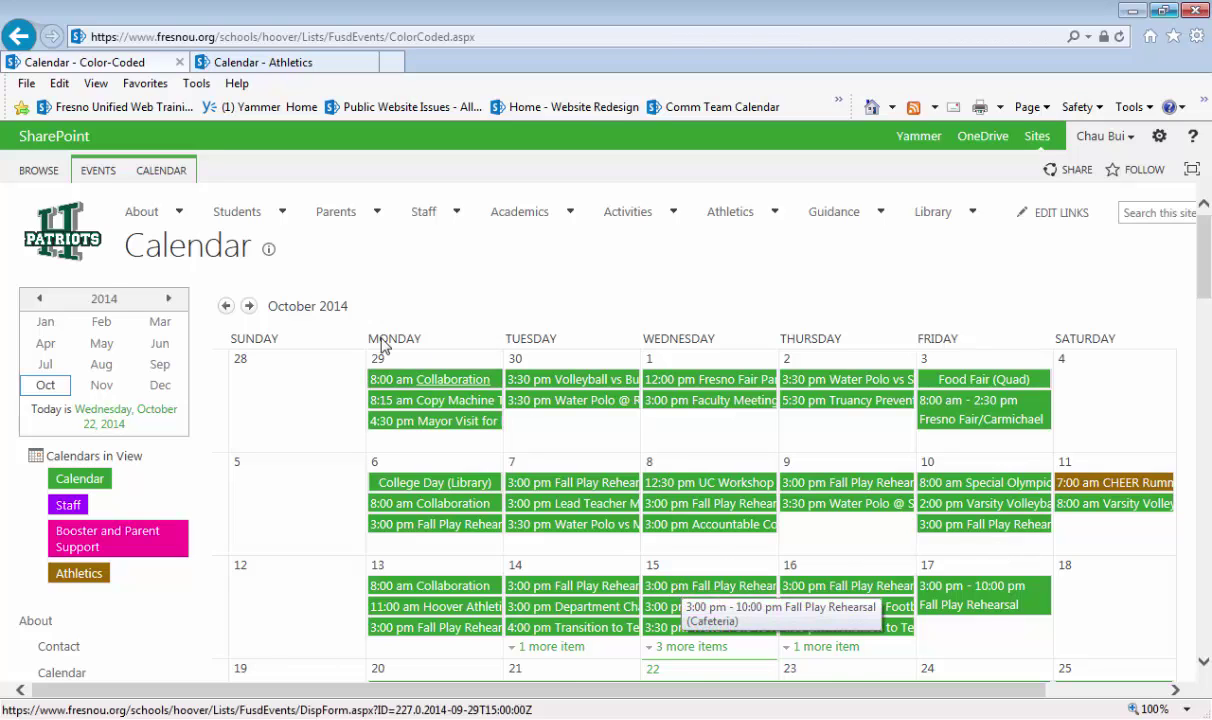
scroll(340, 337, "down", 1)
left_click(251, 232)
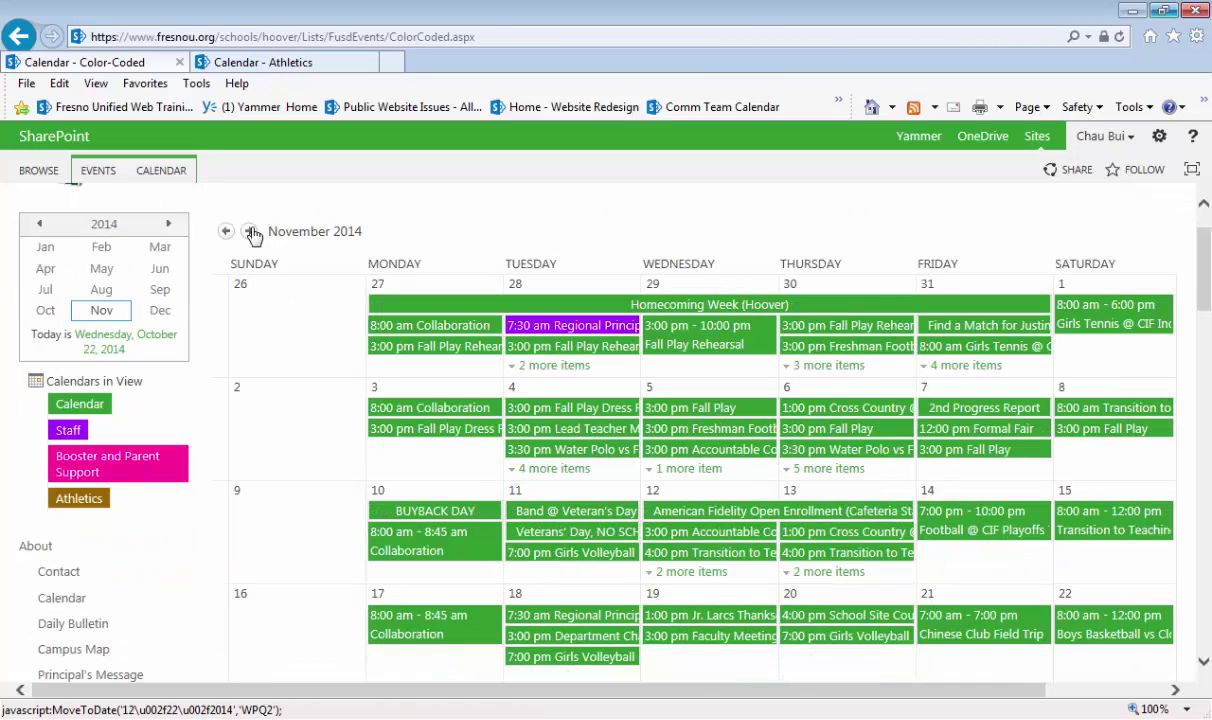
left_click(251, 232)
left_click(251, 232)
left_click(251, 232)
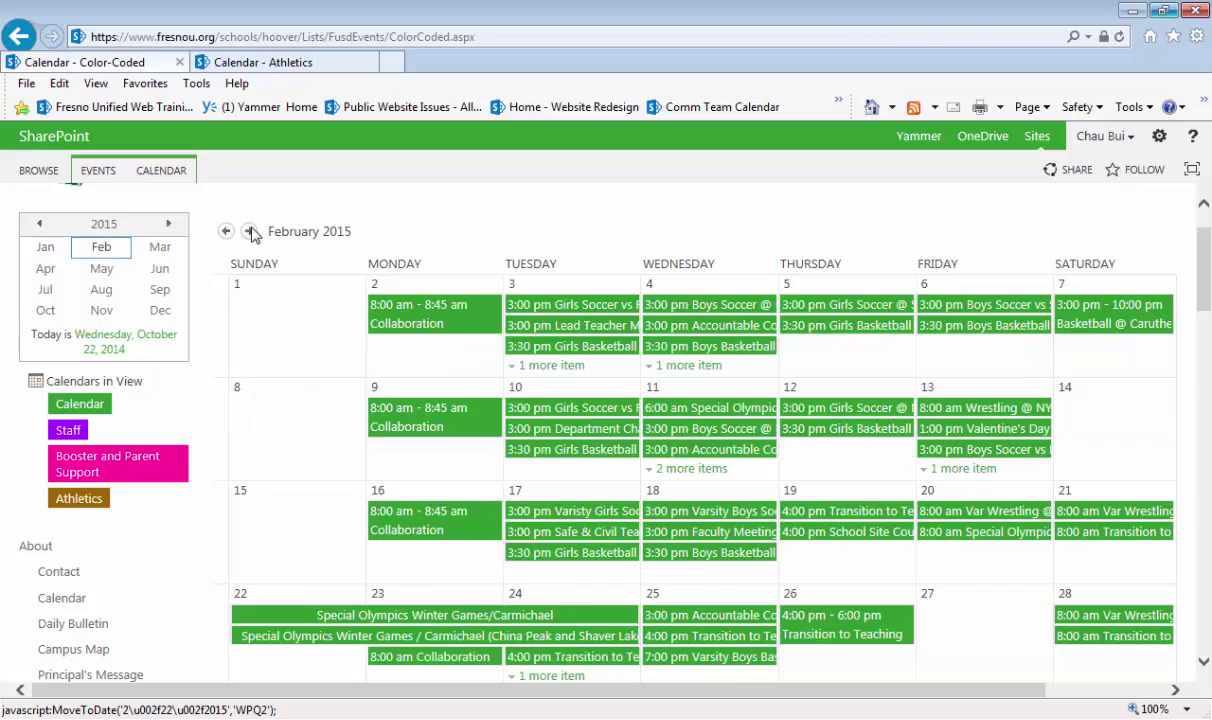
left_click(251, 232)
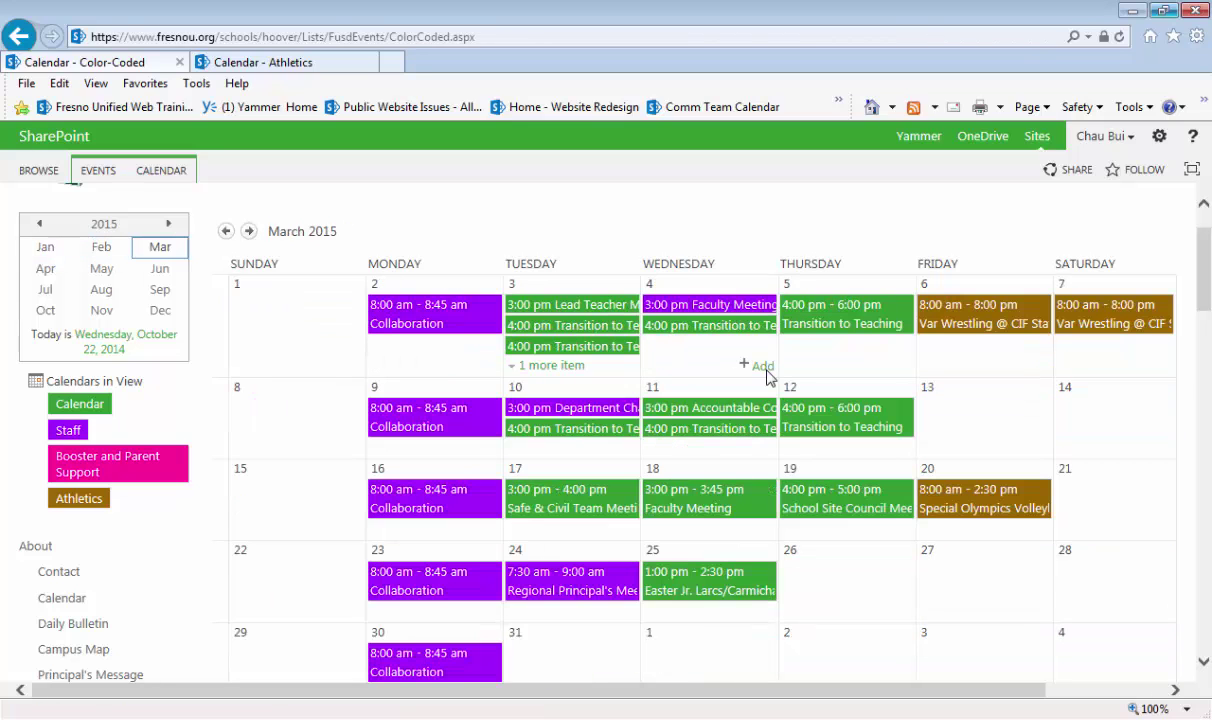
- Examine how the March 2015 events are colored by their Staff, Athletics and main calendar overlays
scroll(767, 377, "down", 1)
scroll(767, 377, "up", 1)
mouse_move(884, 363)
mouse_move(1155, 397)
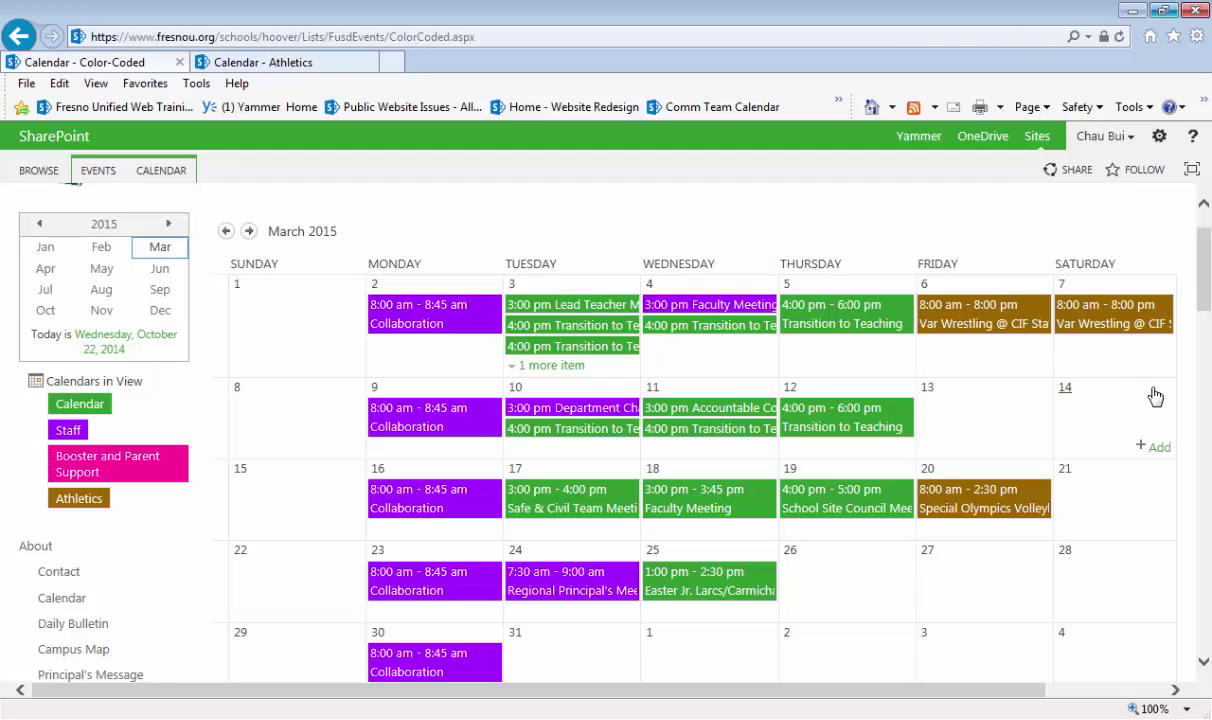
scroll(1155, 397, "up", 1)
scroll(1155, 397, "down", 1)
scroll(509, 400, "up", 1)
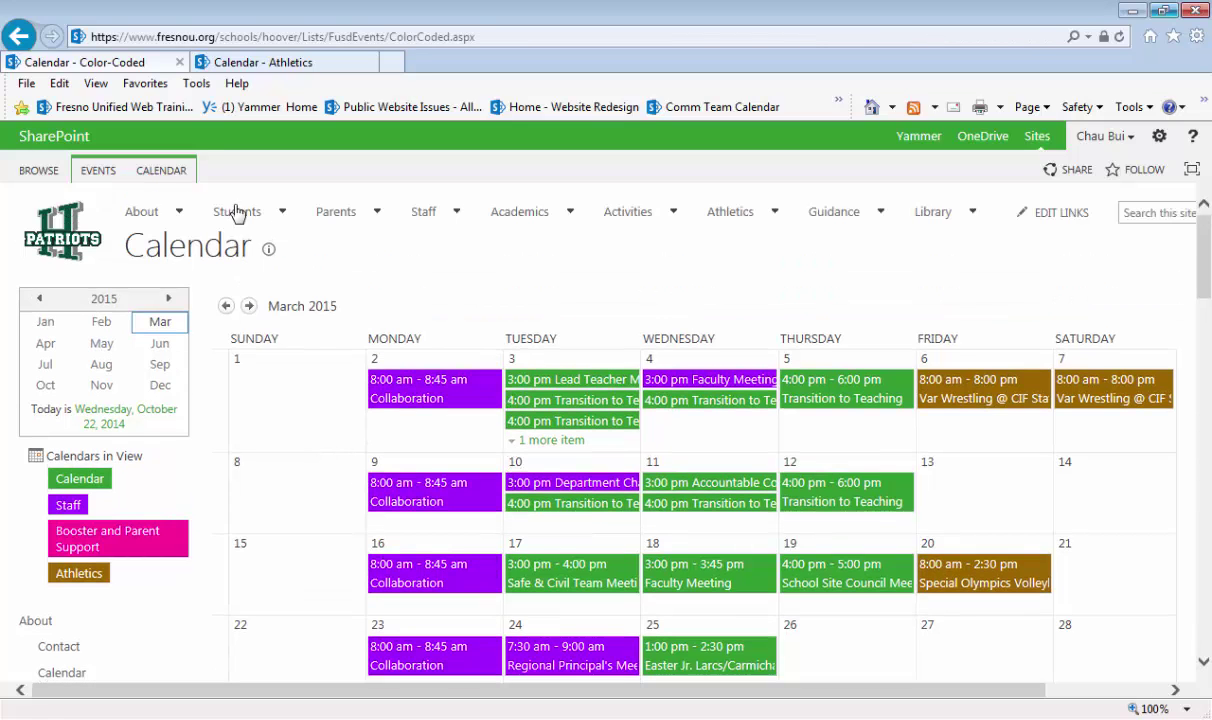
- Make Color-Coded the calendar list's default view in its view settings and save the change
left_click(188, 177)
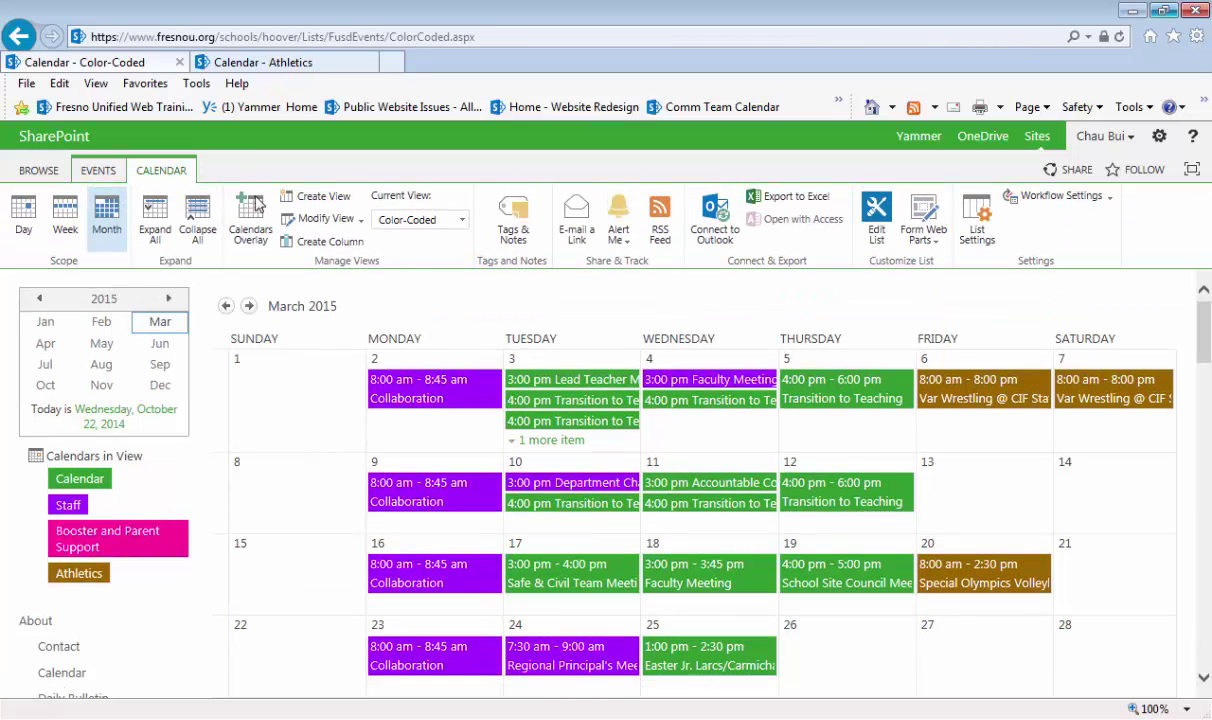
left_click(977, 220)
scroll(387, 379, "down", 15)
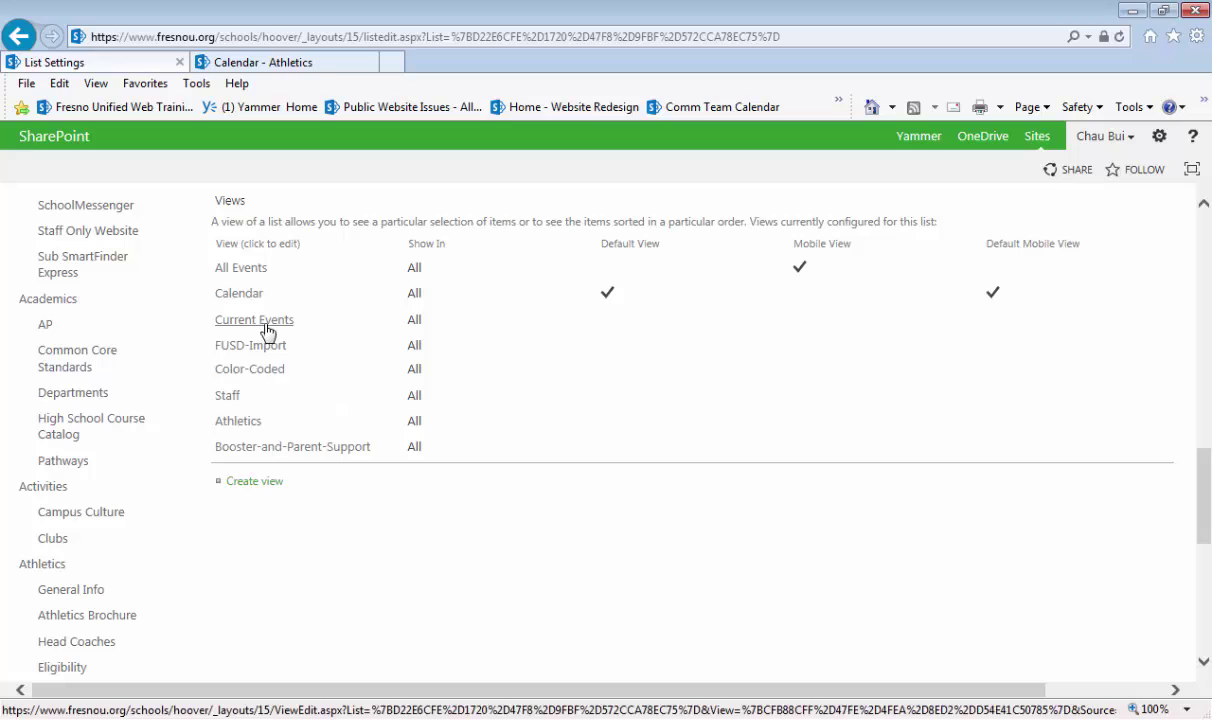
left_click(262, 370)
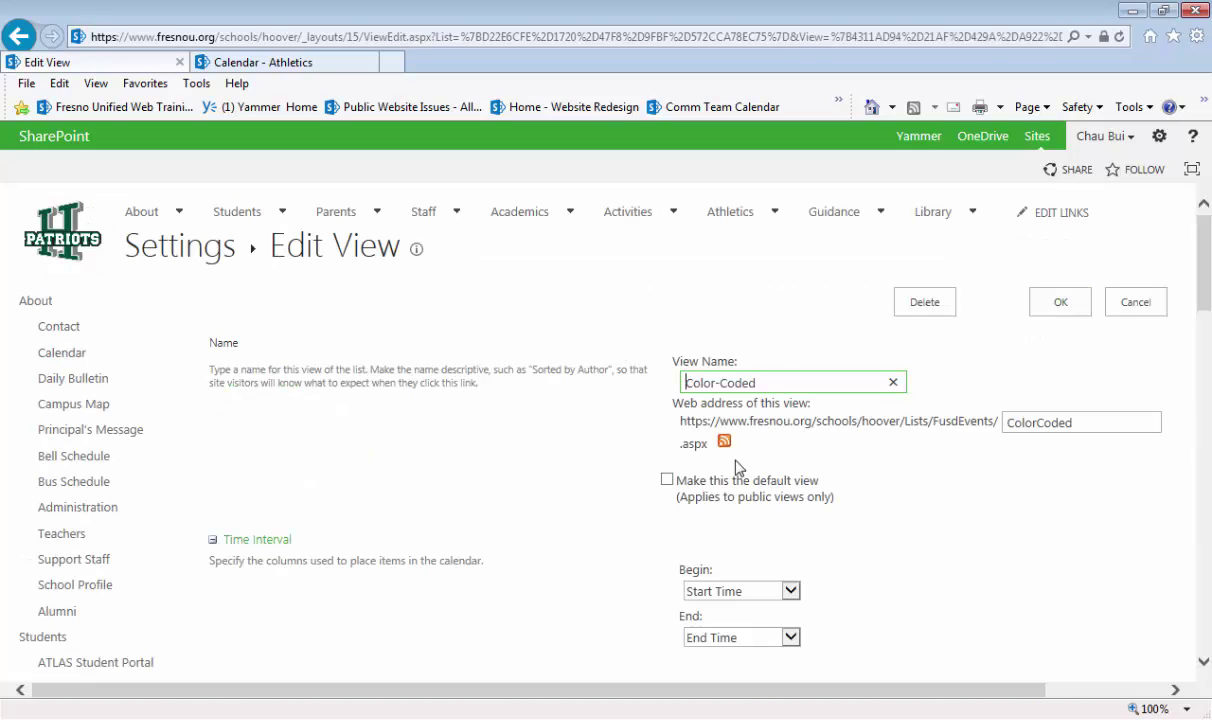
left_click(667, 480)
left_click(1058, 306)
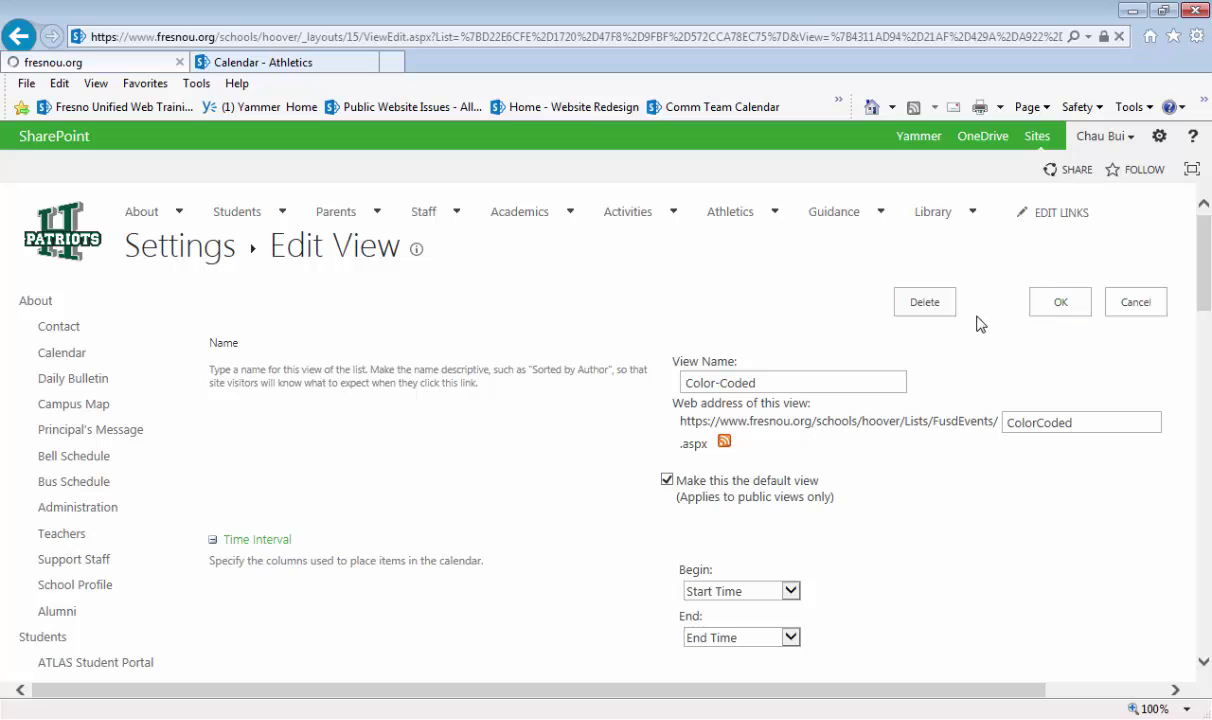
- Open the Calendar list from the site contents to check which view it loads by default
left_click(1162, 136)
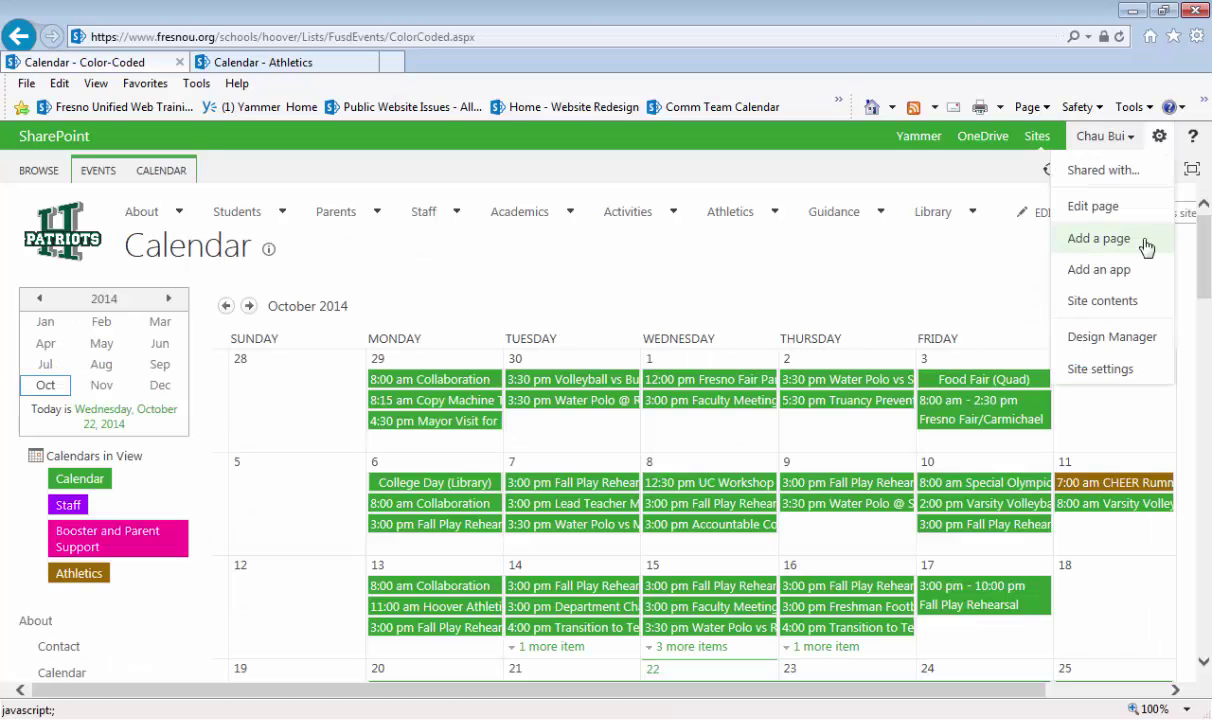
left_click(1143, 306)
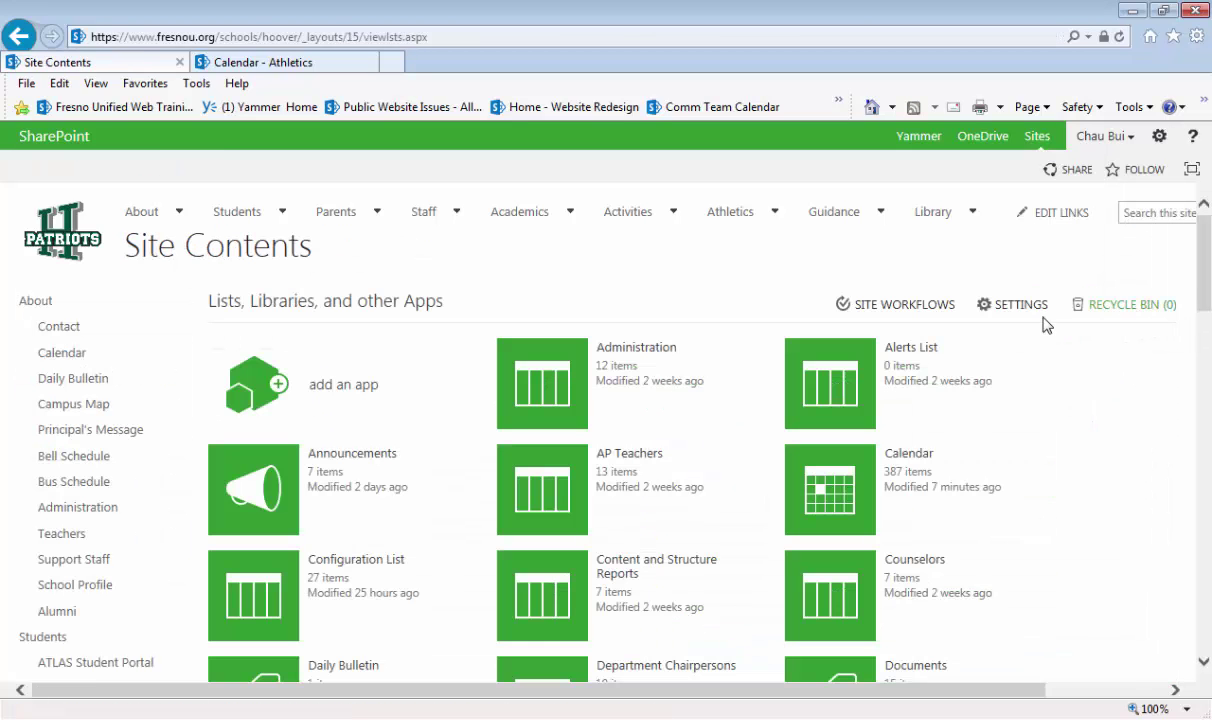
scroll(1030, 355, "down", 2)
left_click(845, 400)
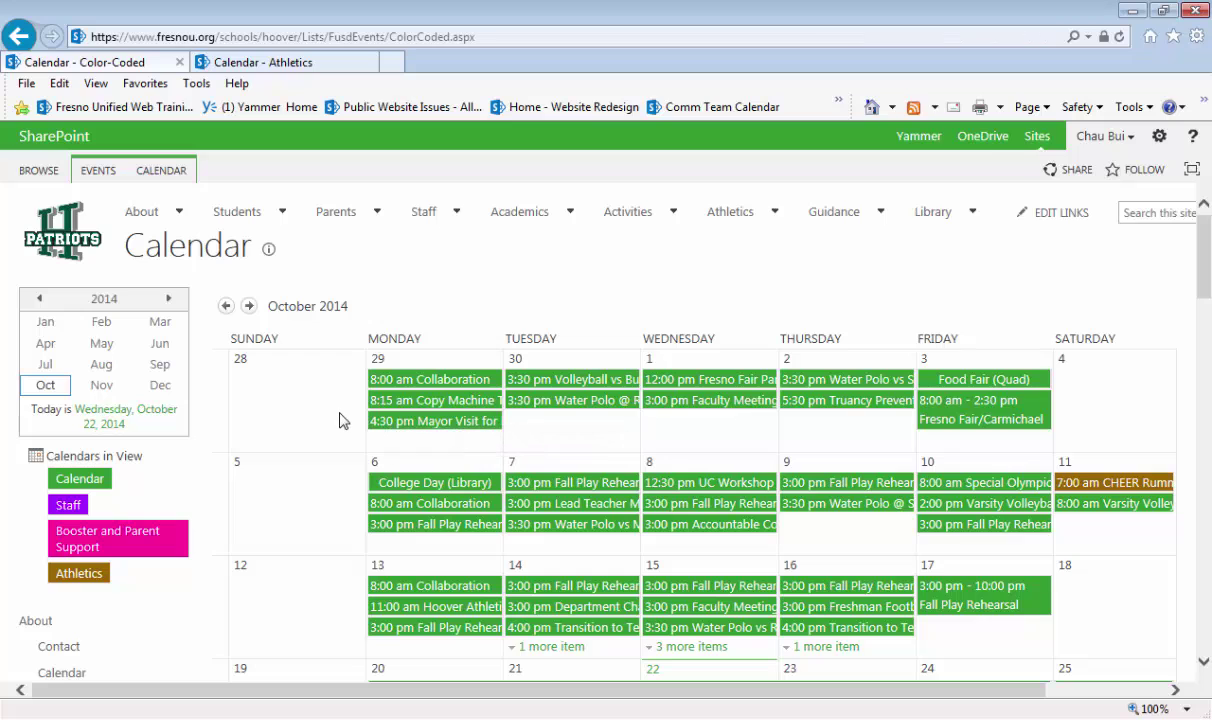
scroll(345, 410, "down", 2)
scroll(345, 403, "up", 2)
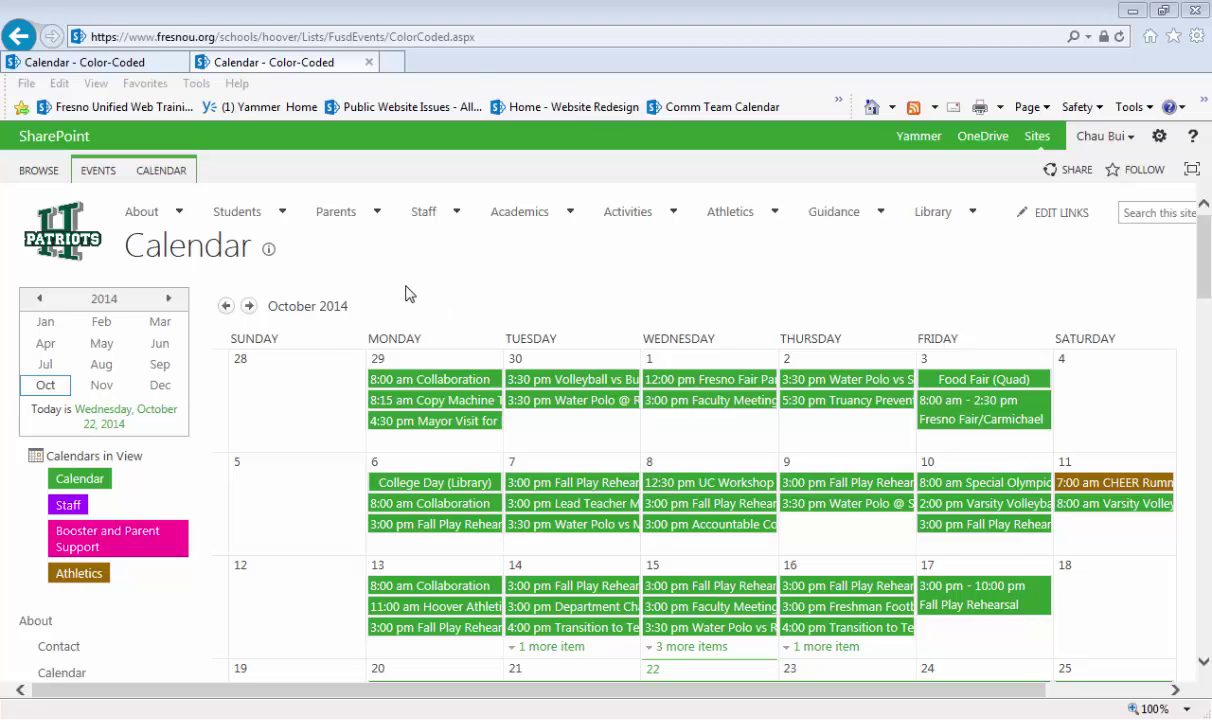
- Open the Category column for editing from the calendar's list settings
left_click(160, 170)
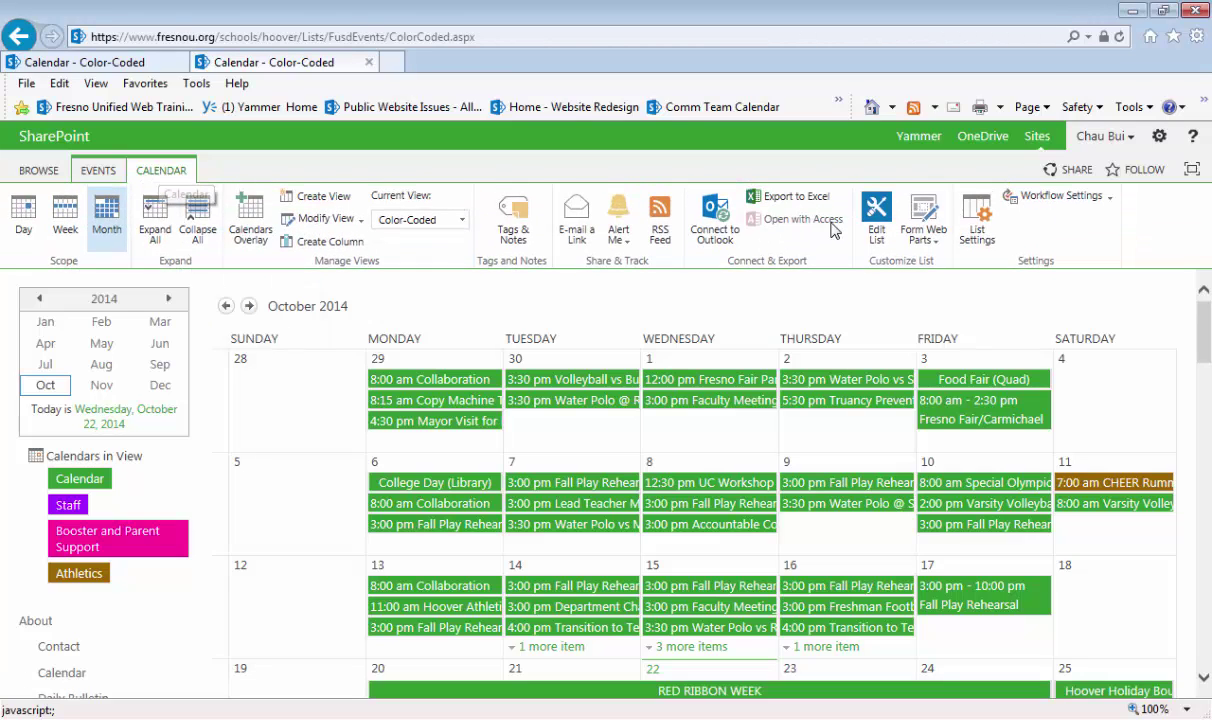
left_click(983, 228)
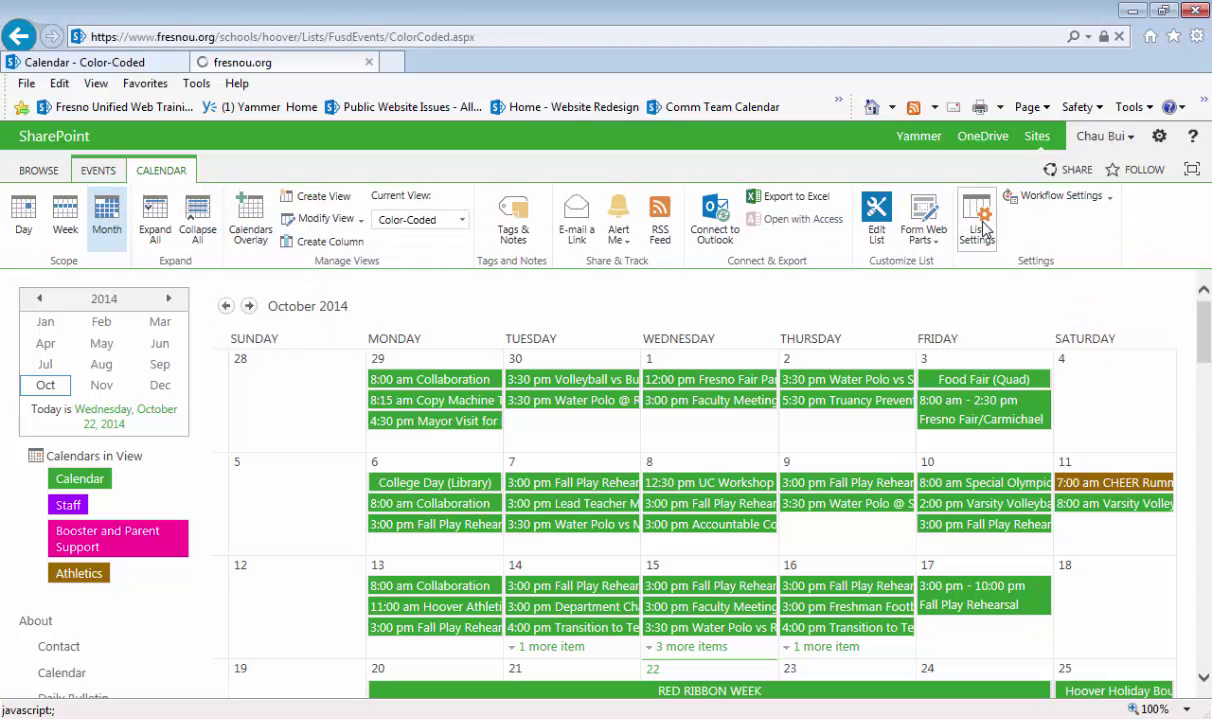
scroll(400, 355, "down", 5)
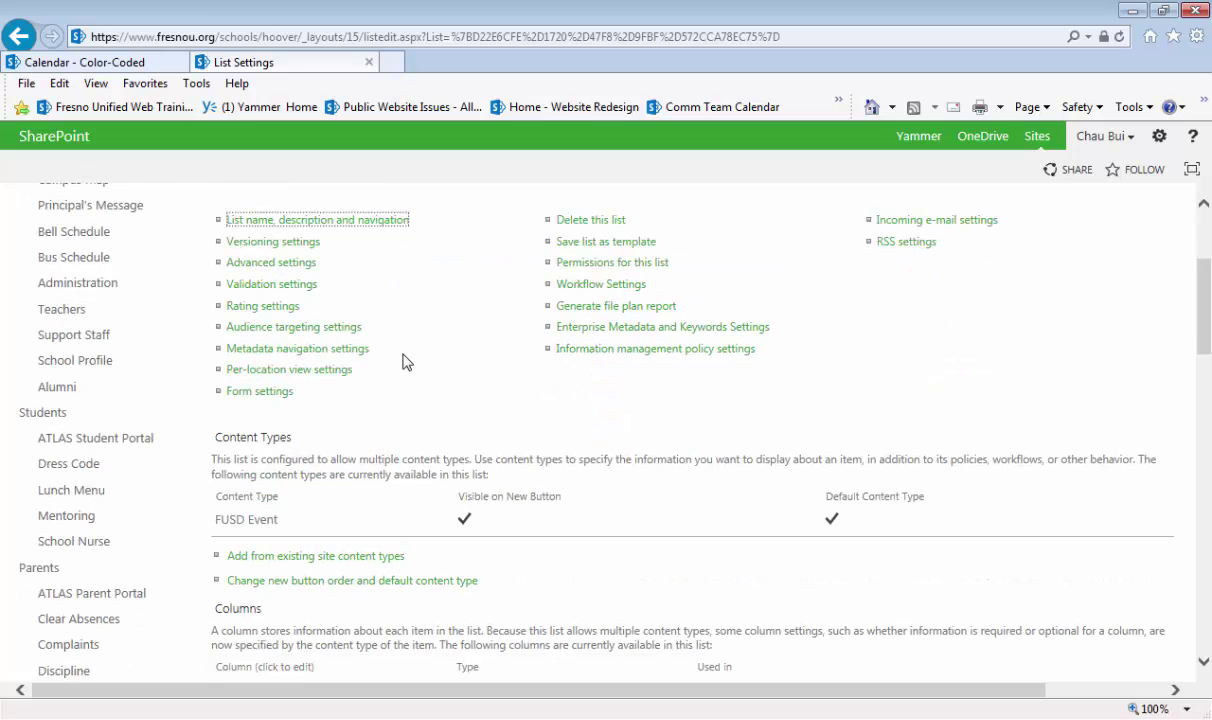
scroll(406, 362, "down", 3)
scroll(406, 362, "down", 4)
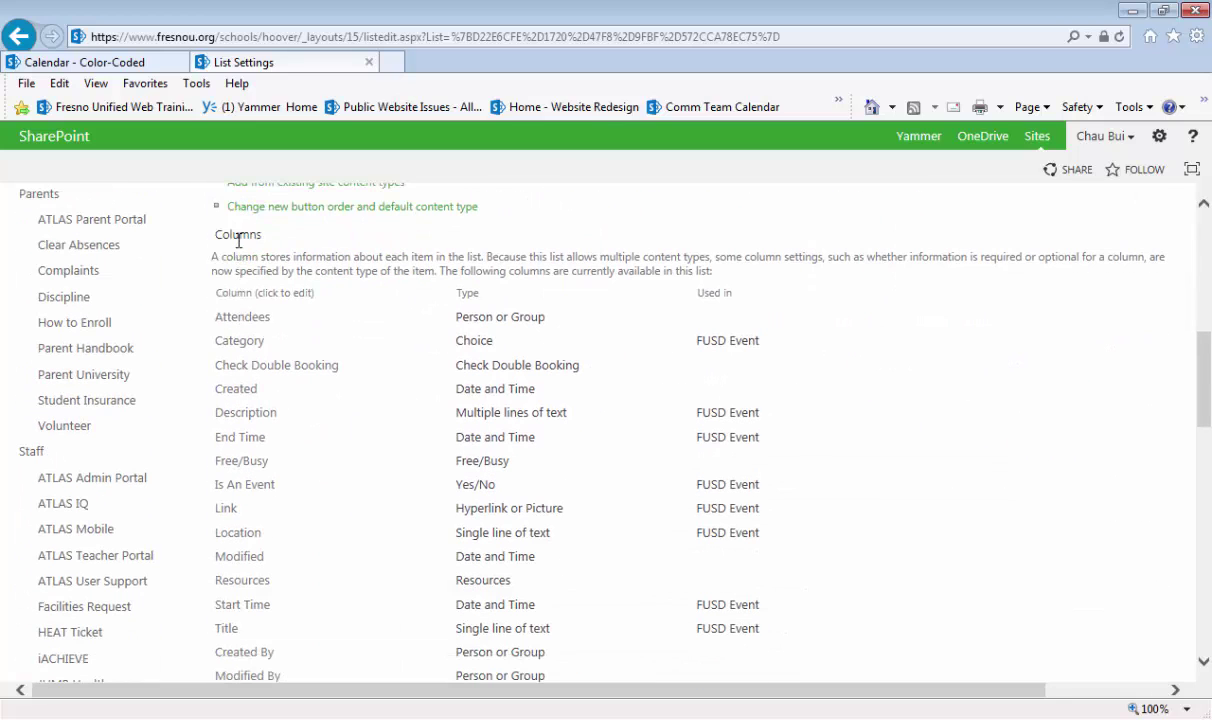
scroll(238, 240, "down", 2)
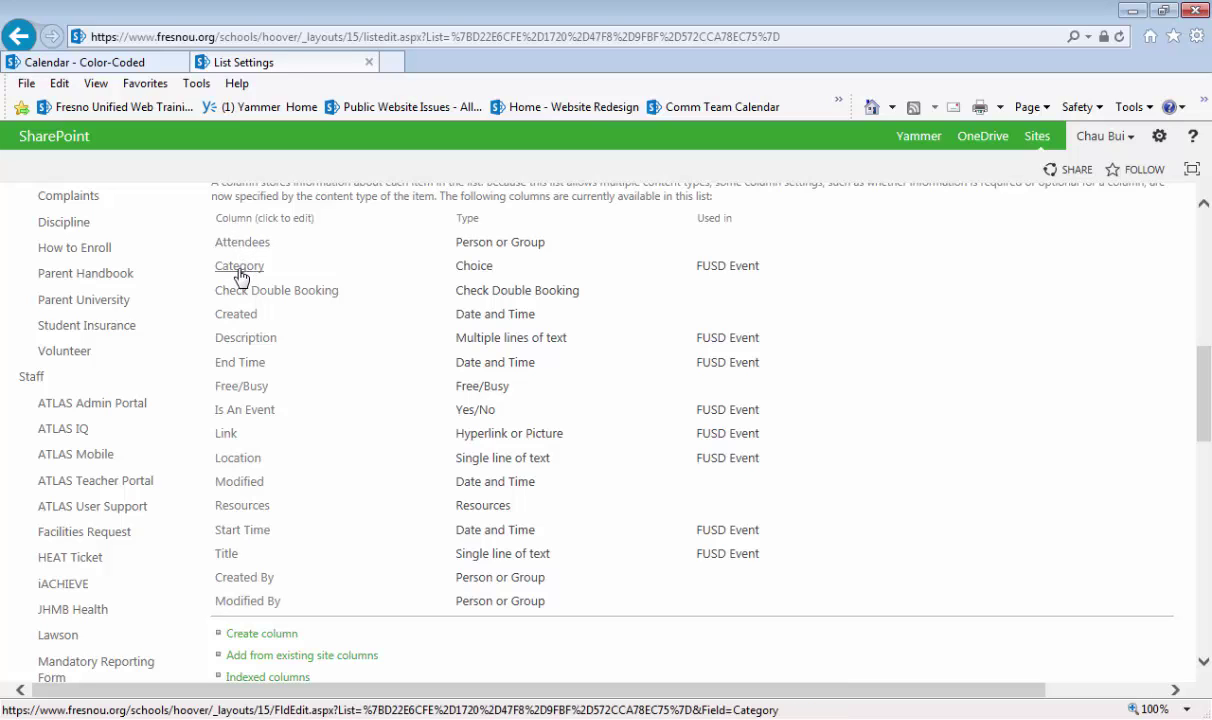
left_click(238, 268)
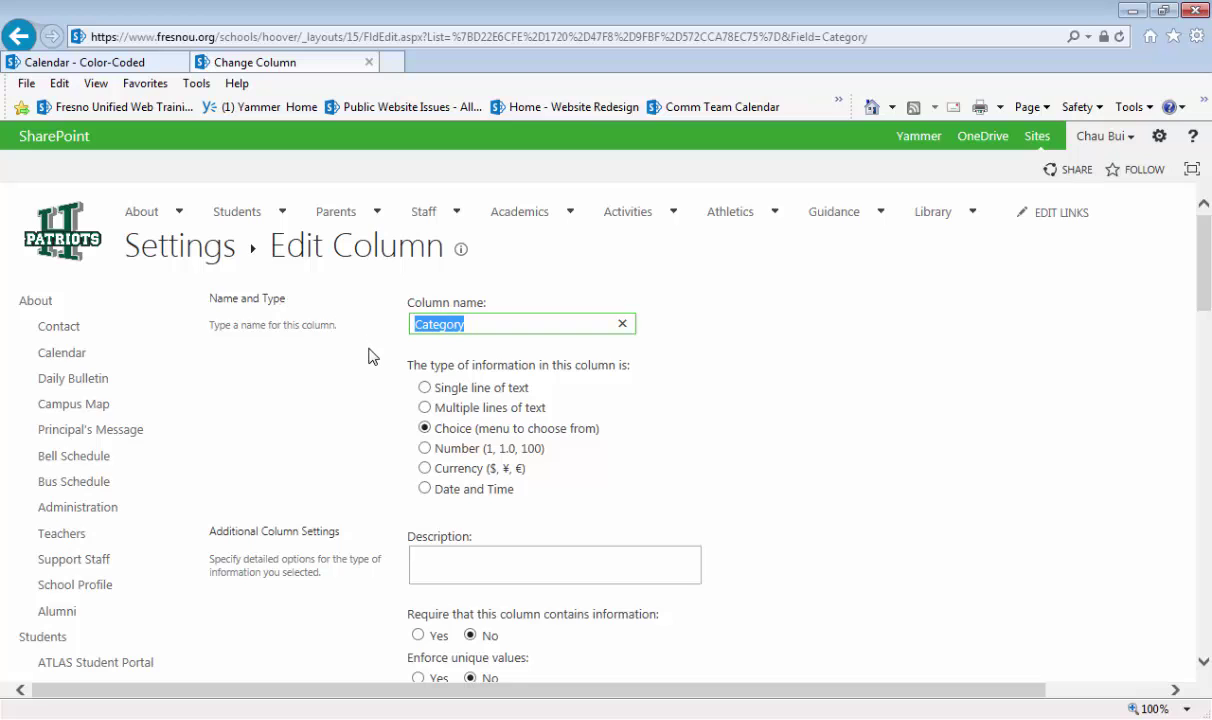
- Look through the Category column's settings and its list of choices down to Supervision
scroll(371, 354, "down", 5)
scroll(371, 354, "down", 3)
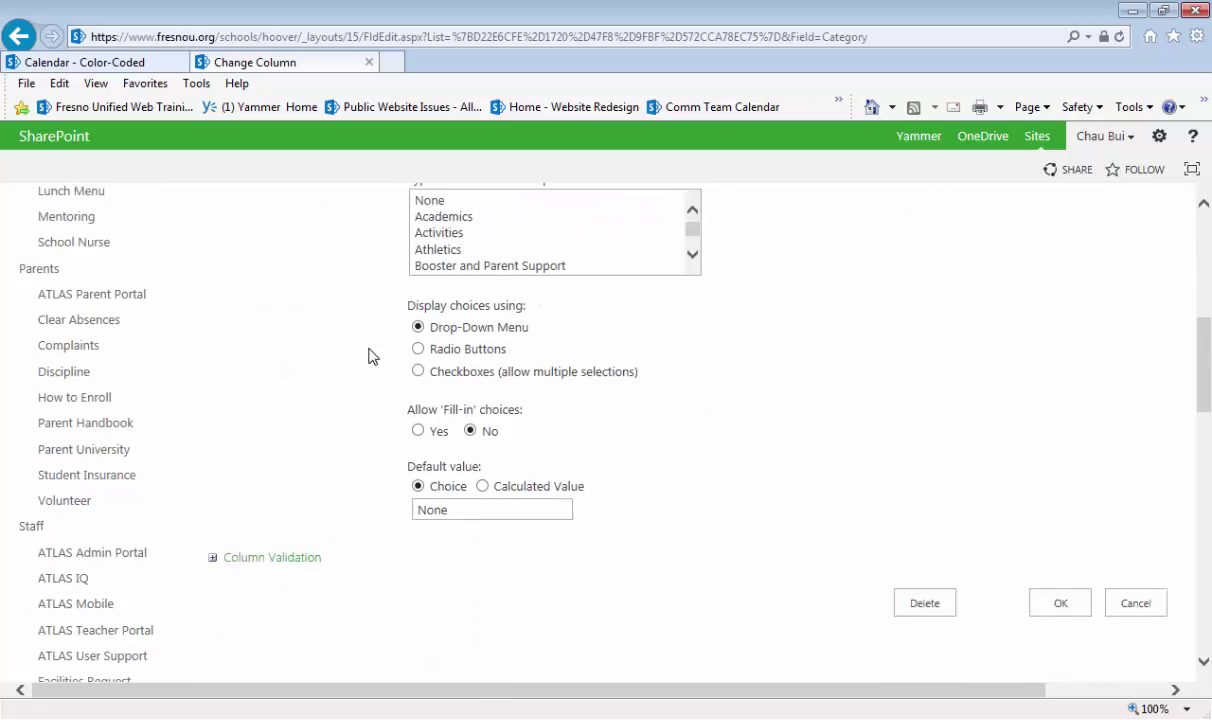
scroll(371, 354, "up", 4)
scroll(384, 382, "up", 1)
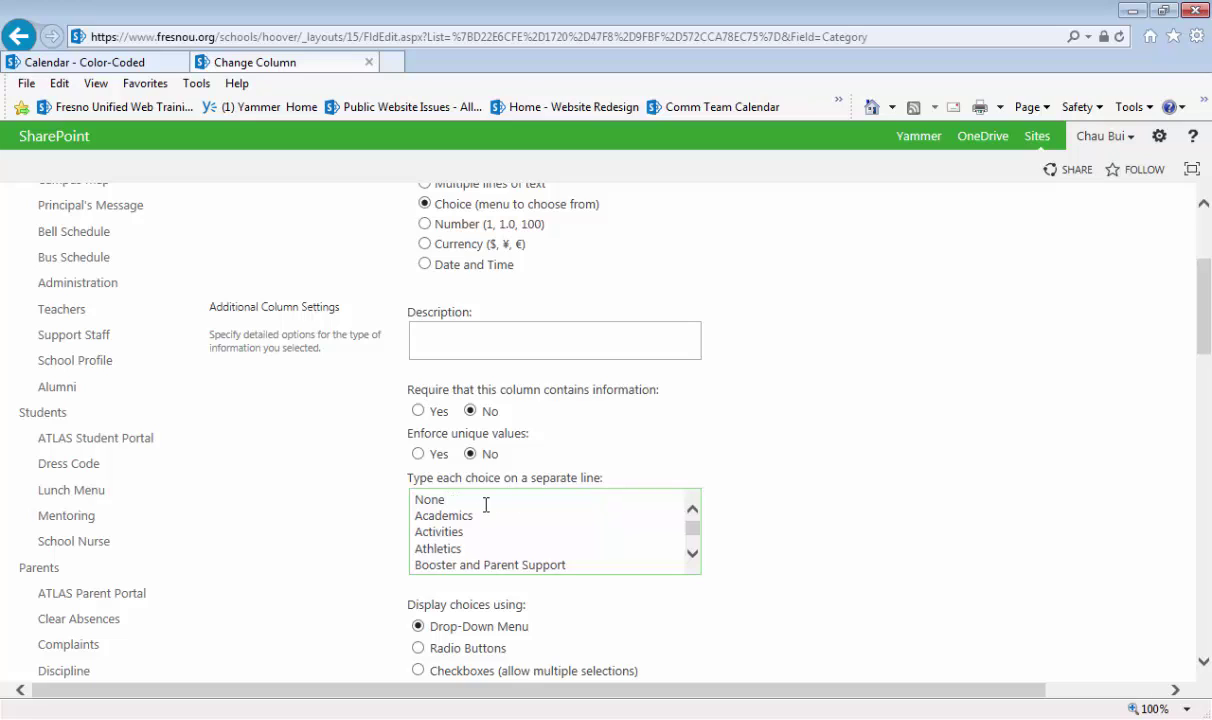
left_click(542, 532)
scroll(542, 532, "down", 3)
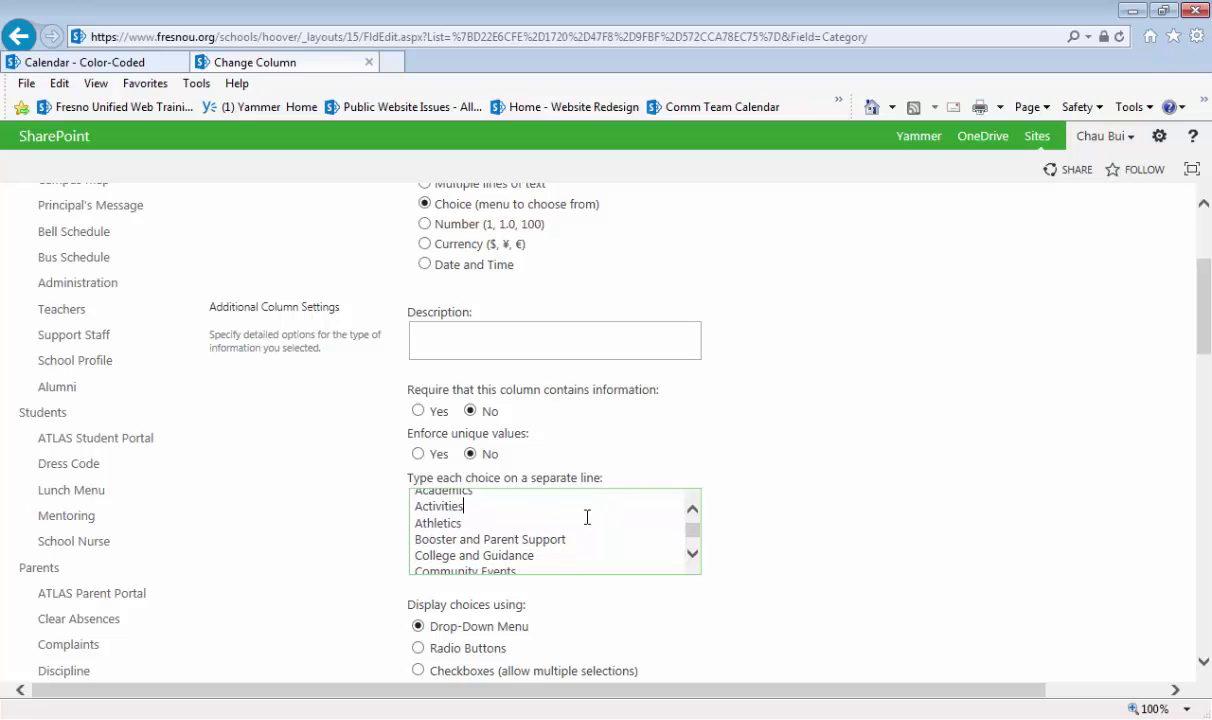
left_click(517, 552)
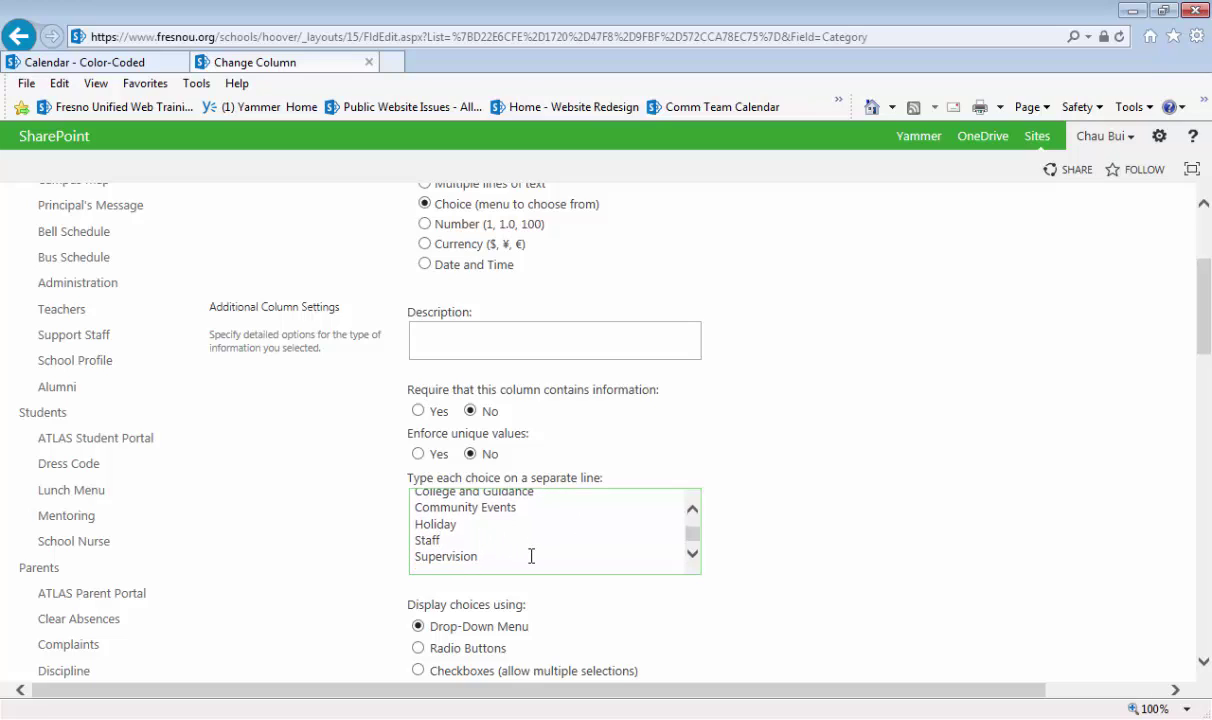
- Delete and retype the last letter of the Supervision choice, review the list again, and save the Category column
key("BackSpace")
type("n")
scroll(462, 537, "up", 2)
scroll(463, 537, "up", 2)
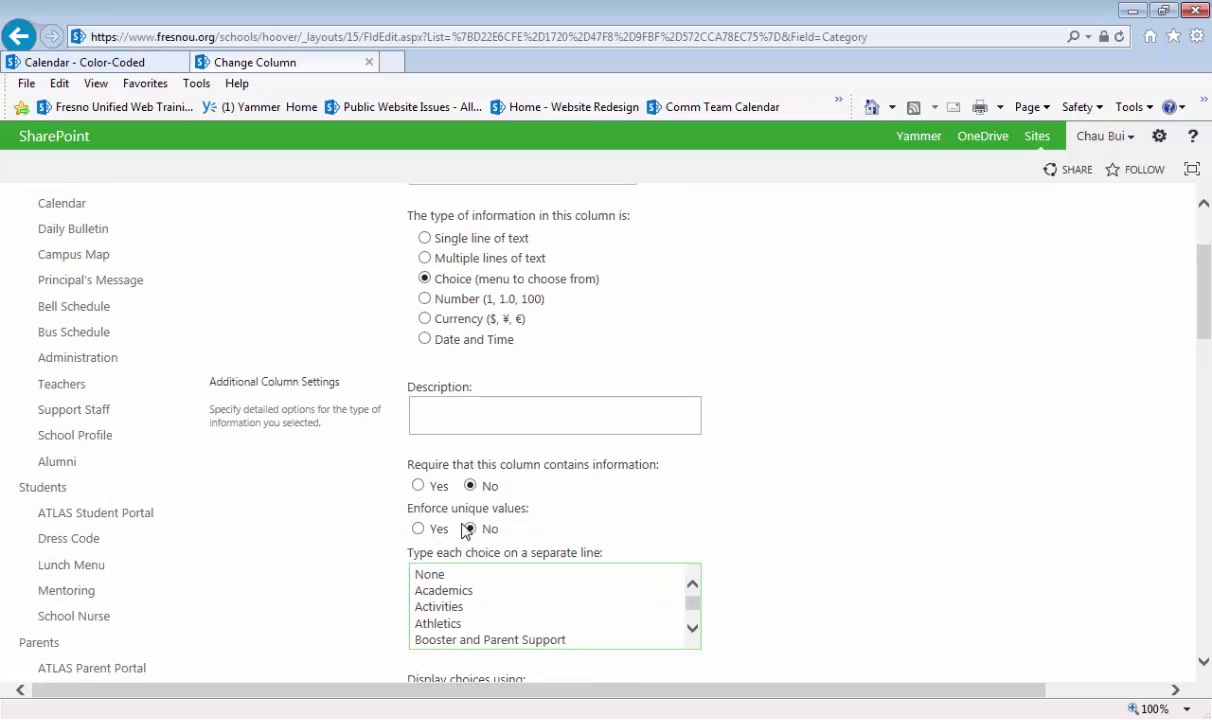
left_click(446, 606)
scroll(552, 598, "down", 1)
scroll(836, 558, "down", 5)
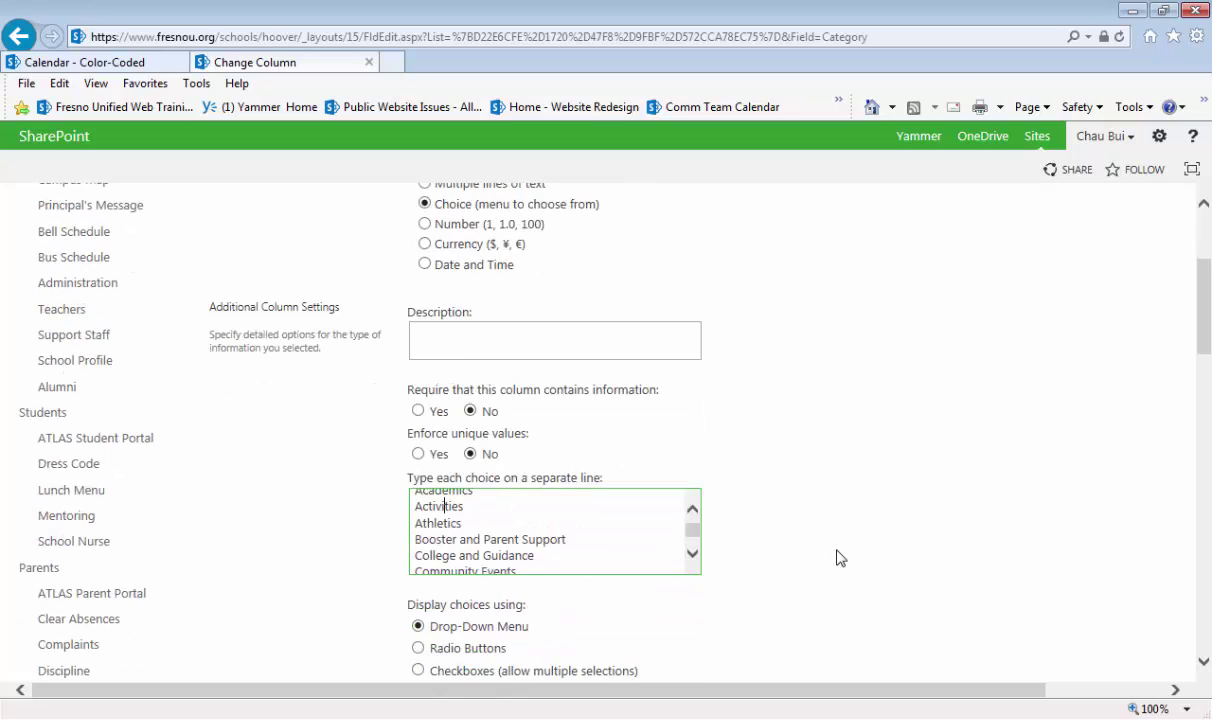
left_click(1068, 531)
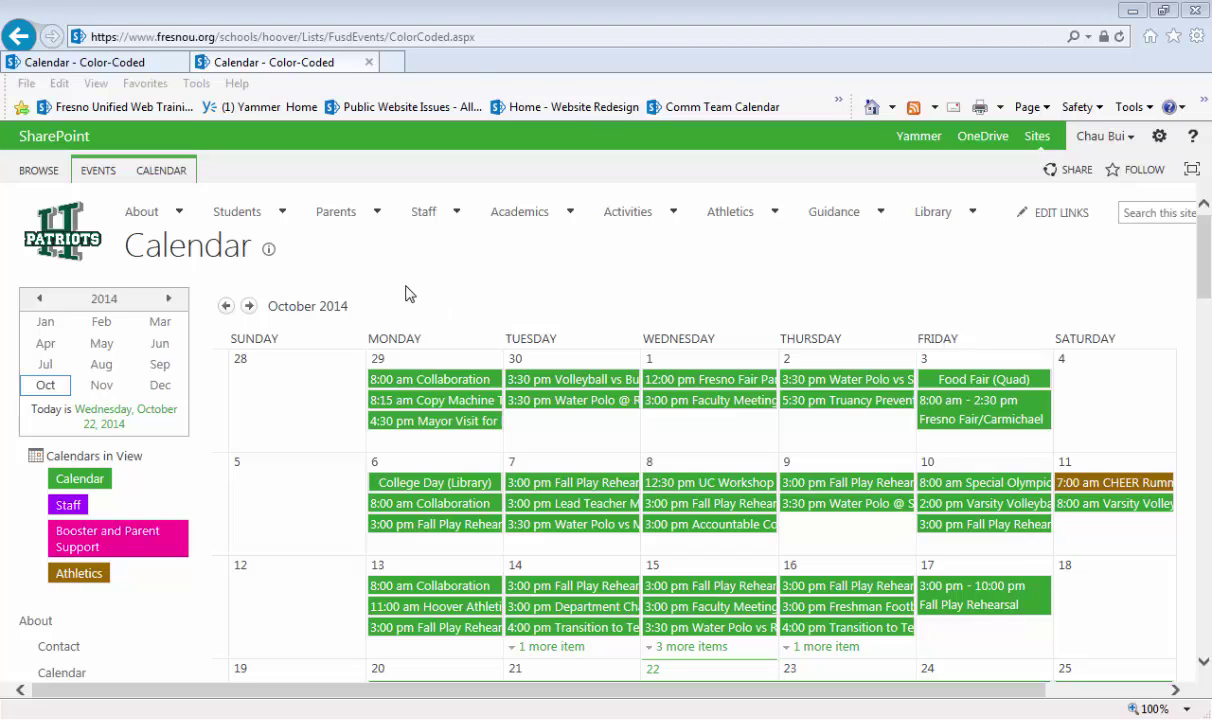
- Reopen the Category column from the calendar's list settings and go to its list of choices
left_click(161, 170)
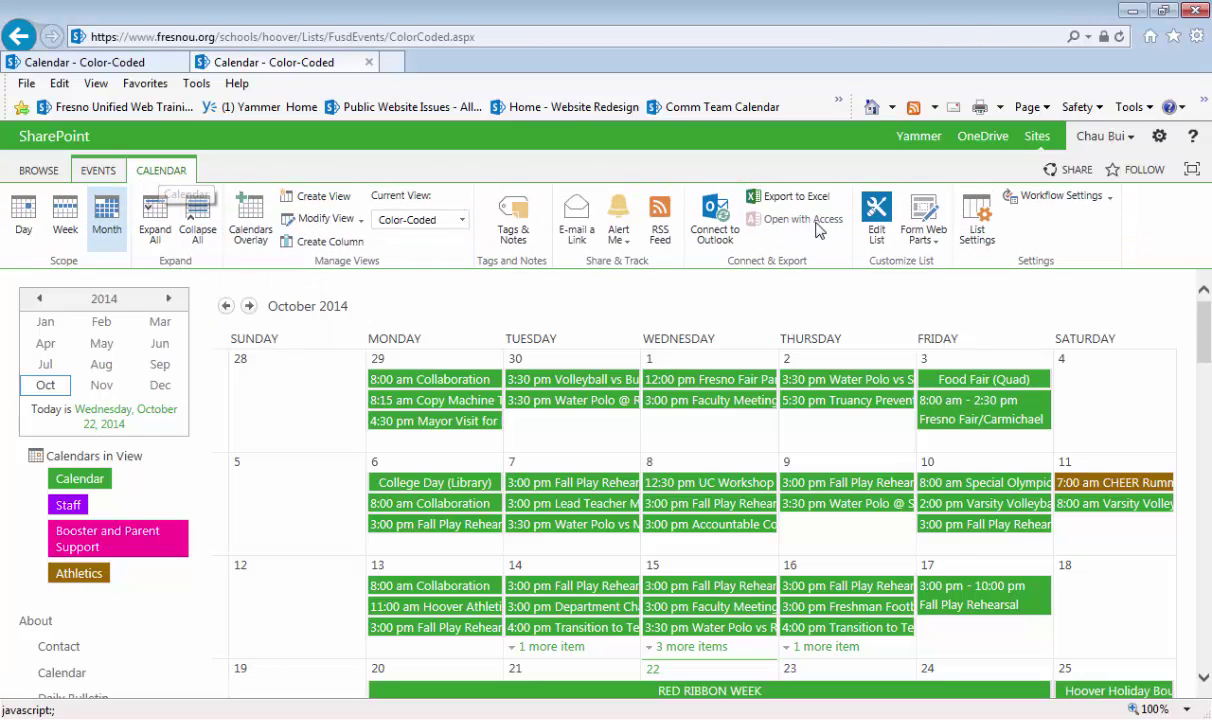
left_click(980, 228)
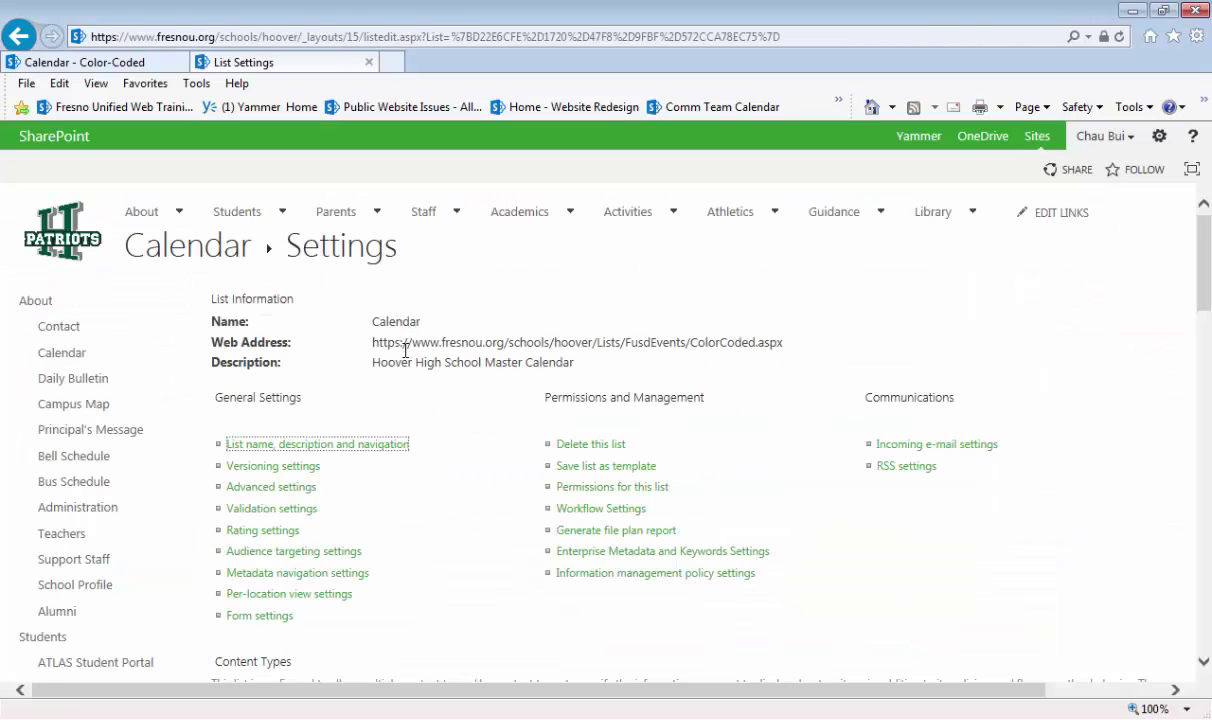
scroll(406, 362, "down", 3)
scroll(406, 362, "down", 3)
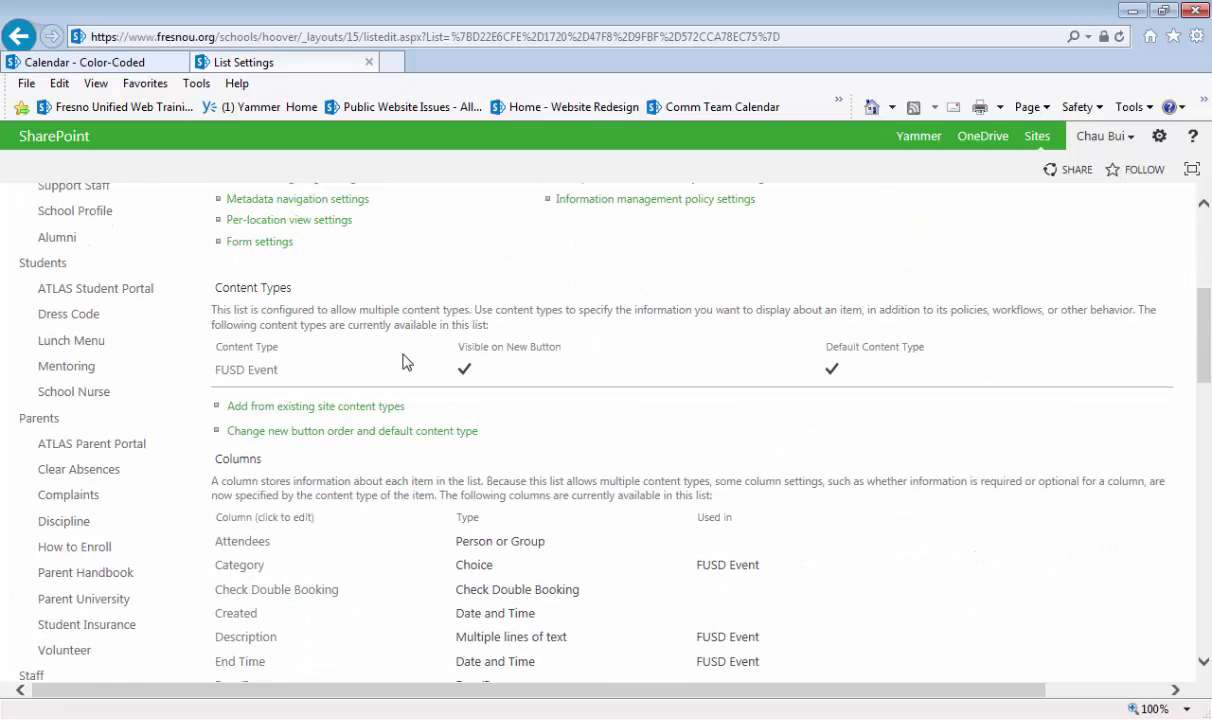
scroll(406, 362, "down", 5)
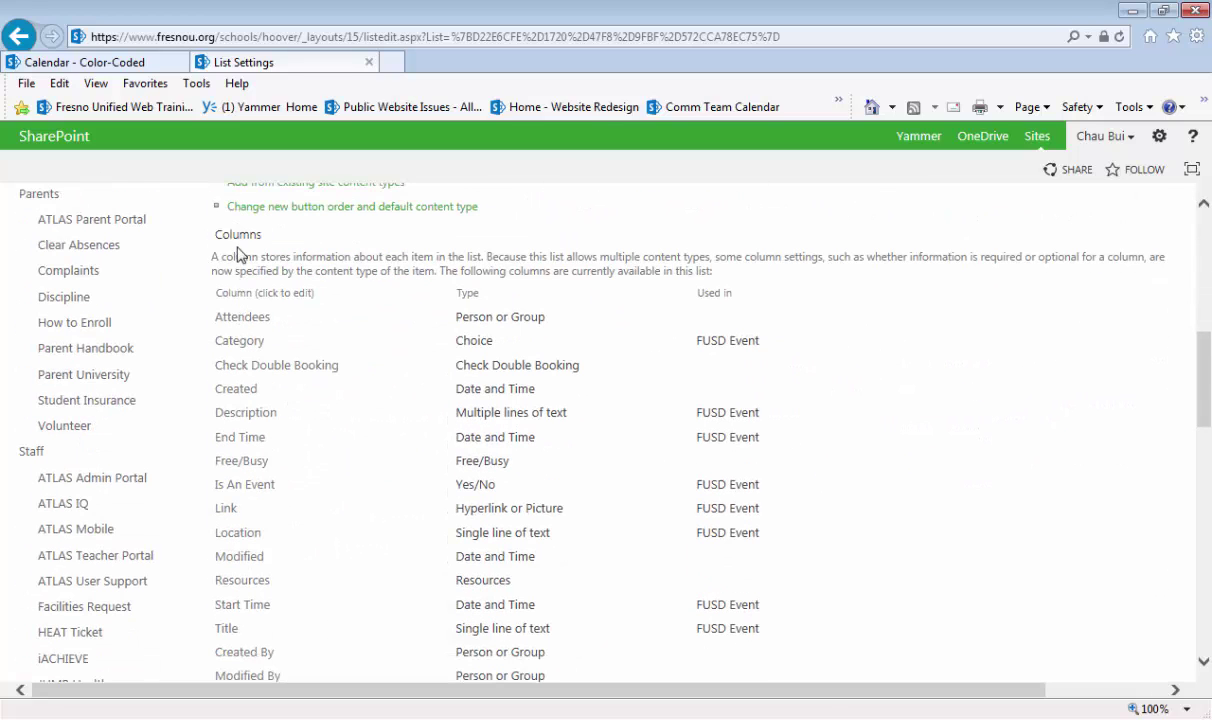
scroll(238, 240, "down", 2)
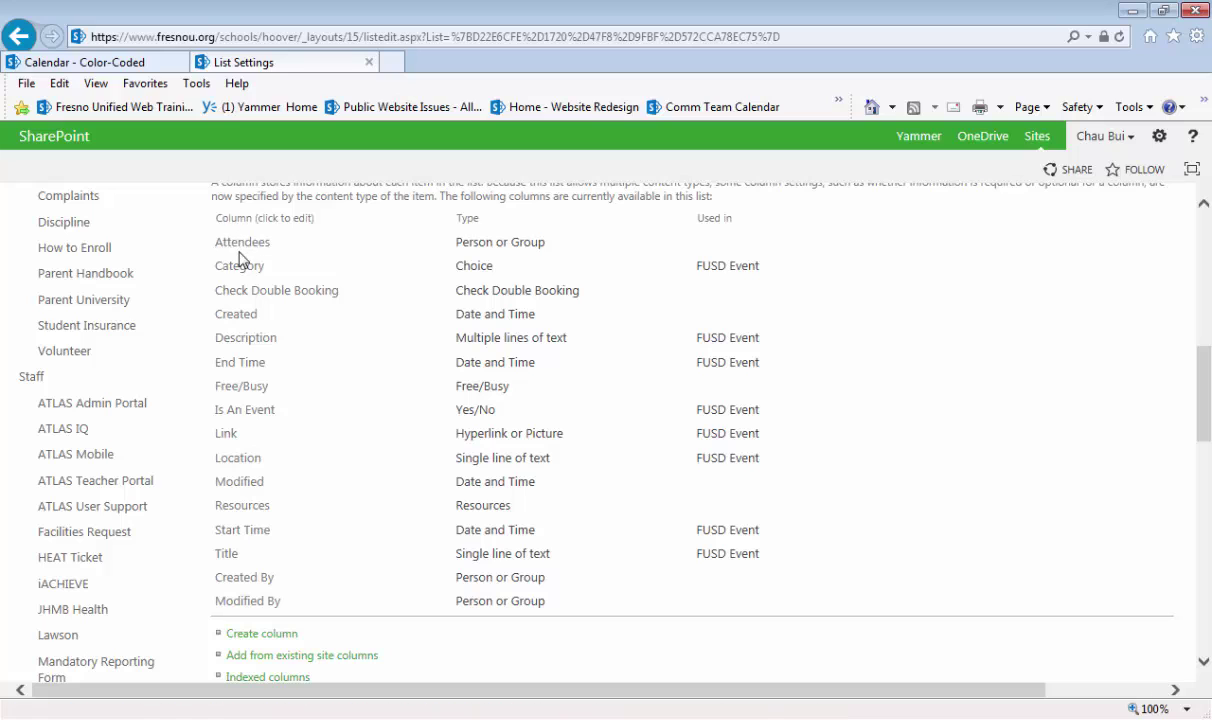
left_click(240, 267)
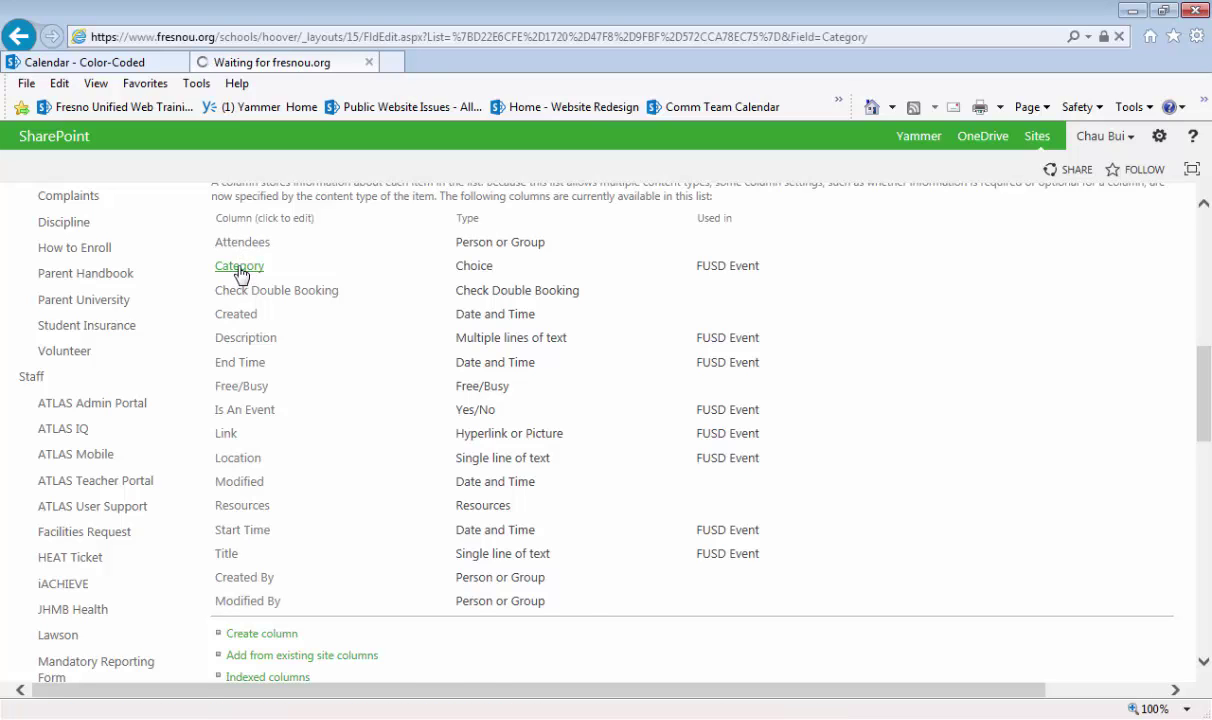
scroll(370, 356, "down", 5)
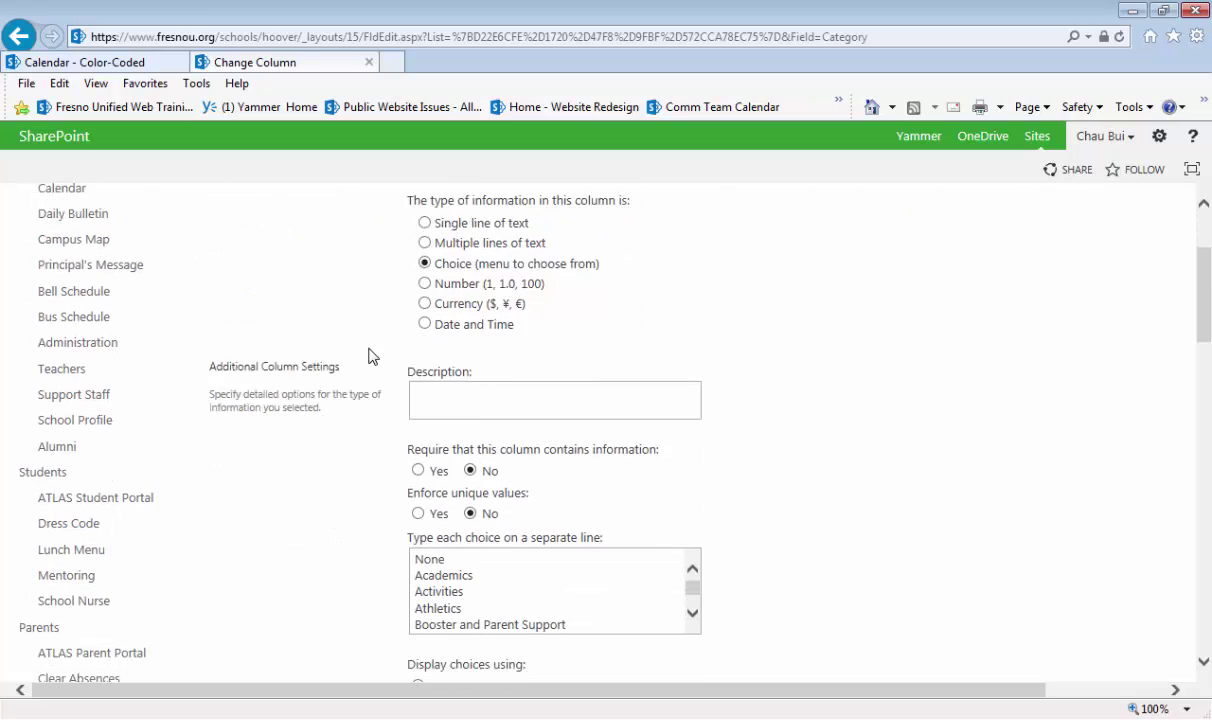
scroll(371, 355, "up", 3)
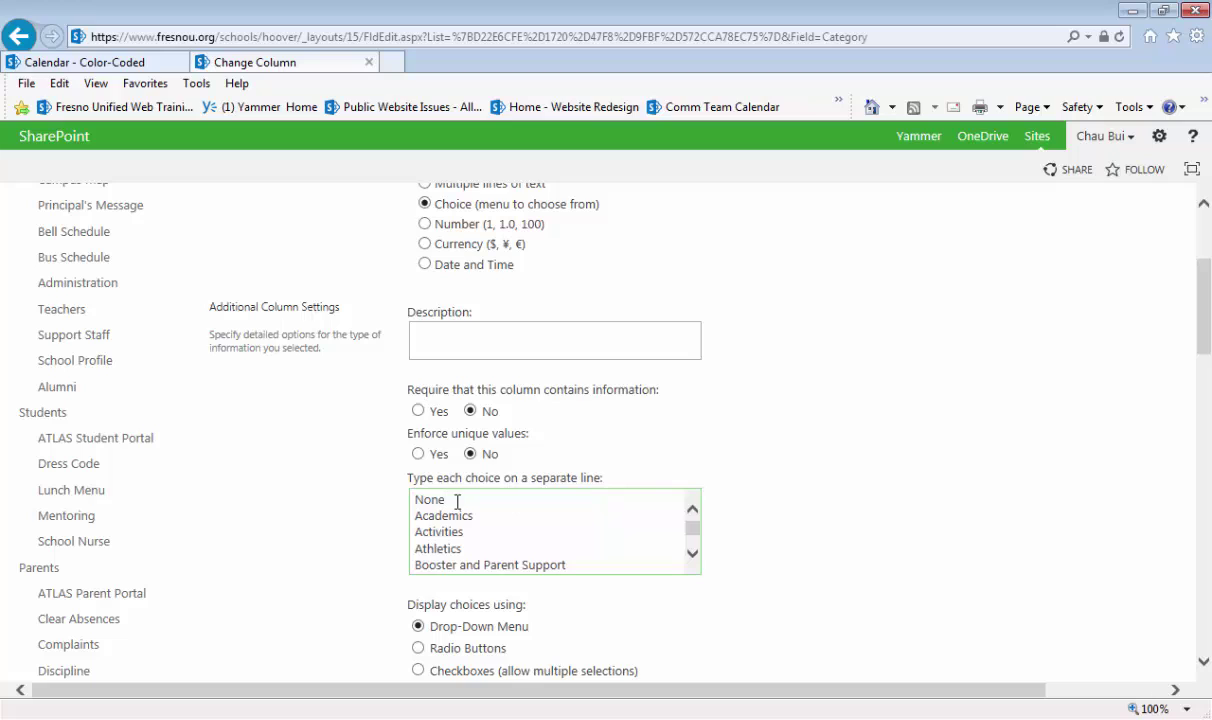
- Go through the Category choices from None down to Supervision, then delete and re-enter the final letter of Supervision
left_click(481, 511)
left_click(519, 530)
scroll(542, 532, "down", 1)
scroll(542, 532, "down", 5)
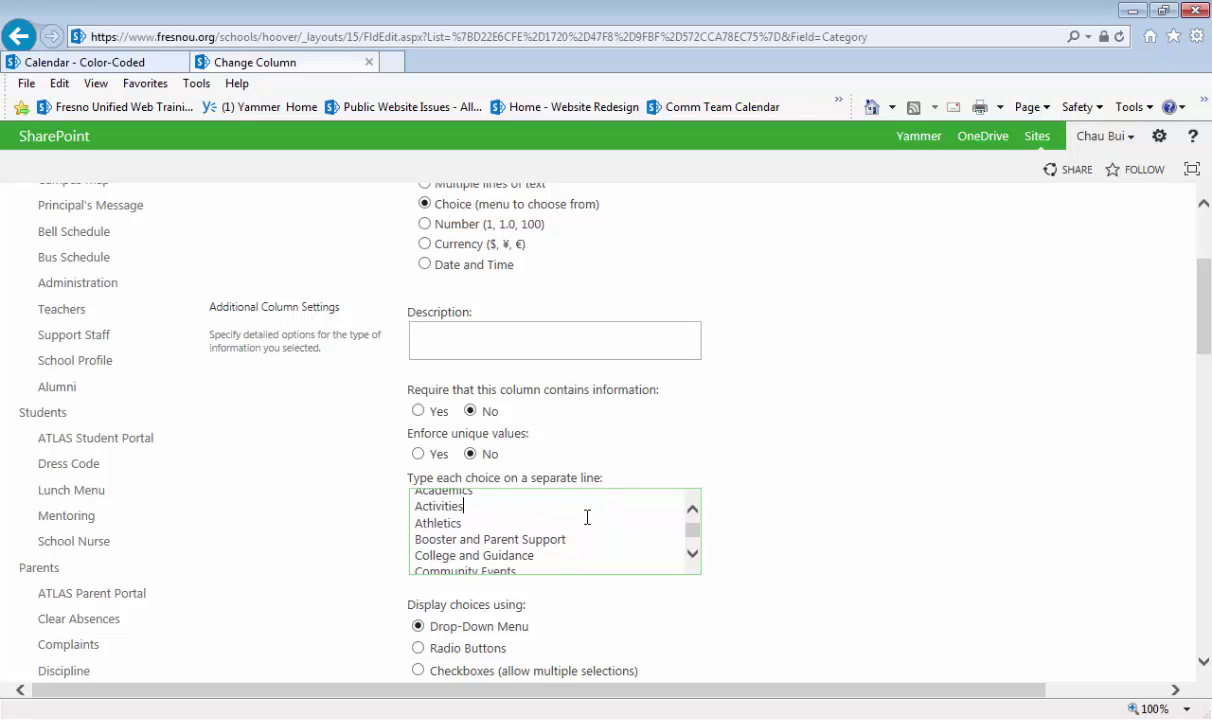
left_click(529, 553)
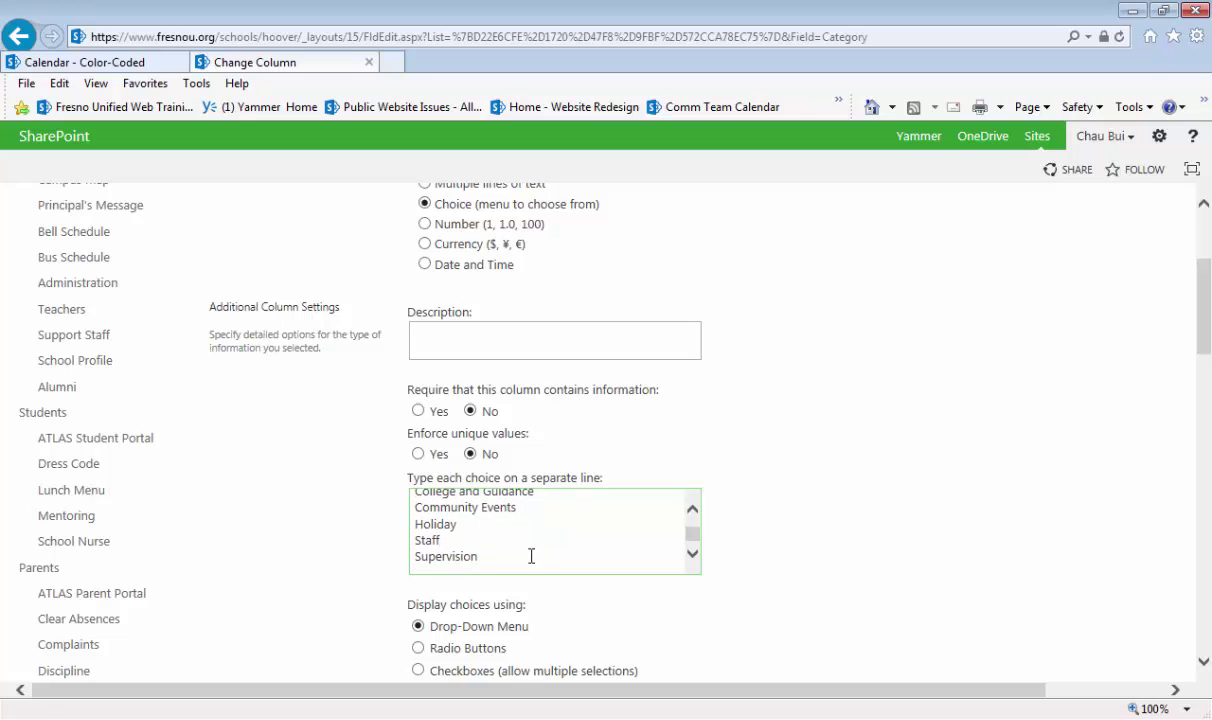
key("BackSpace")
type("n")
- Check the list of choices back up to None and save the Category column with its drop-down display and default value None
scroll(465, 536, "up", 2)
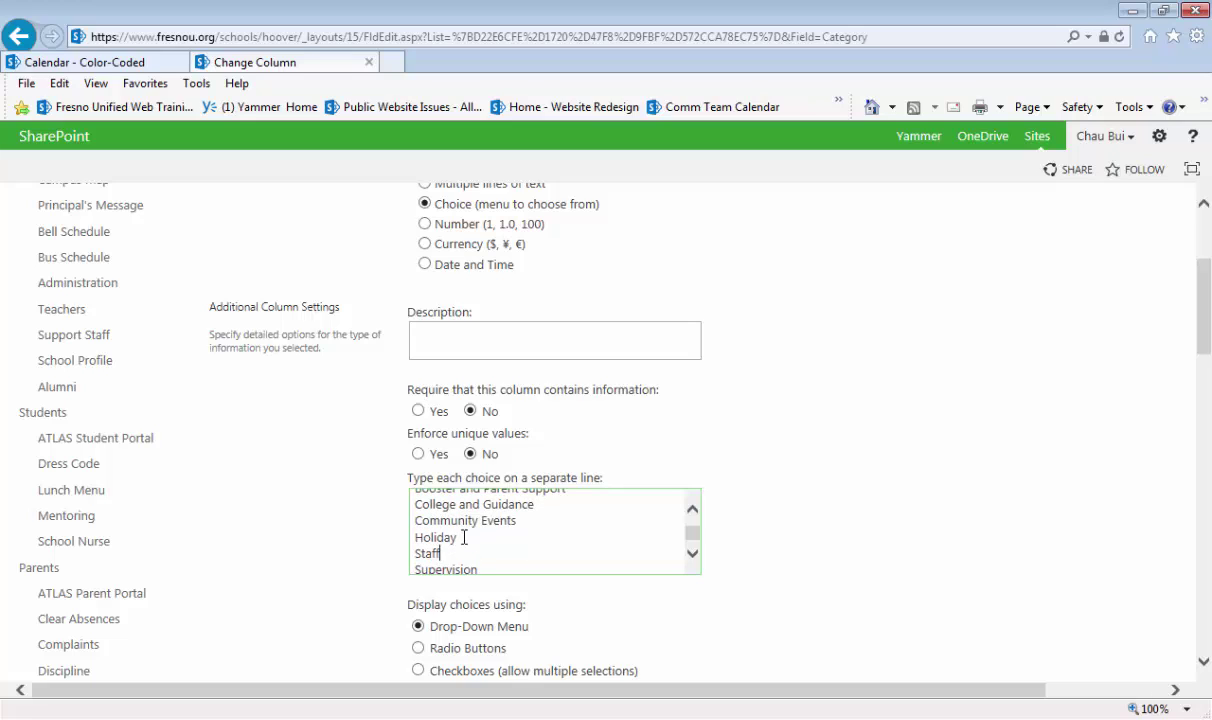
scroll(465, 536, "up", 3)
left_click(441, 606)
scroll(549, 598, "down", 1)
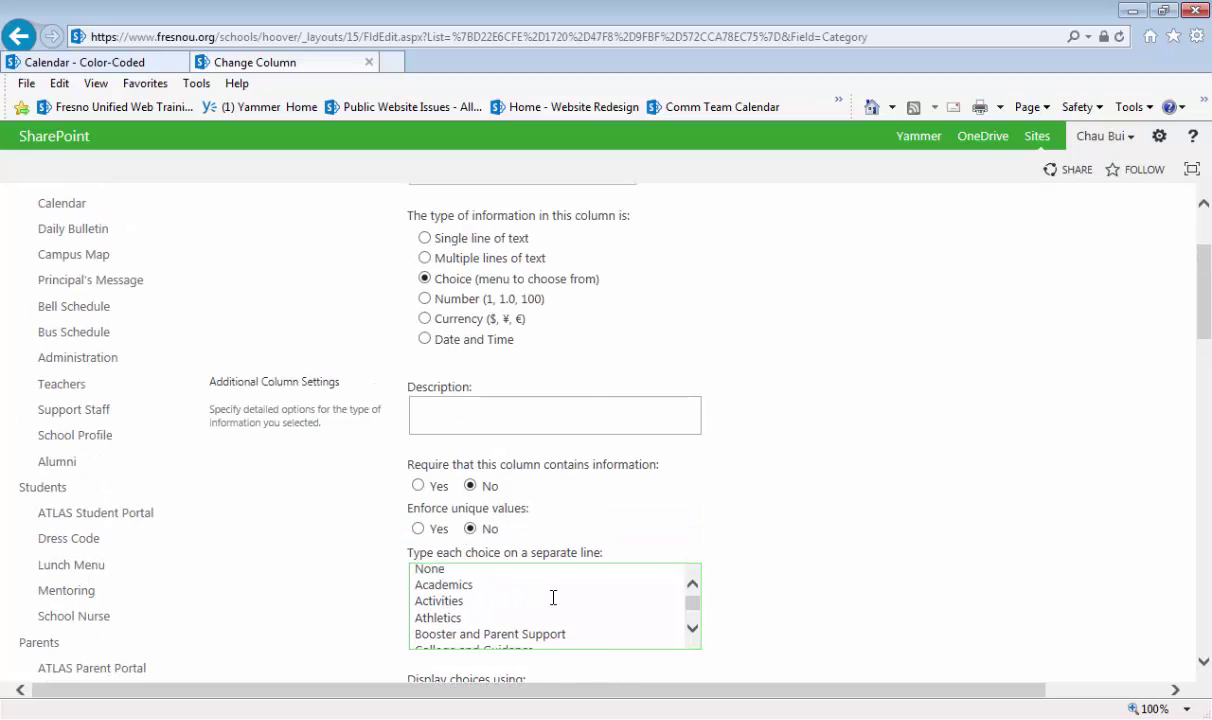
scroll(828, 560, "down", 5)
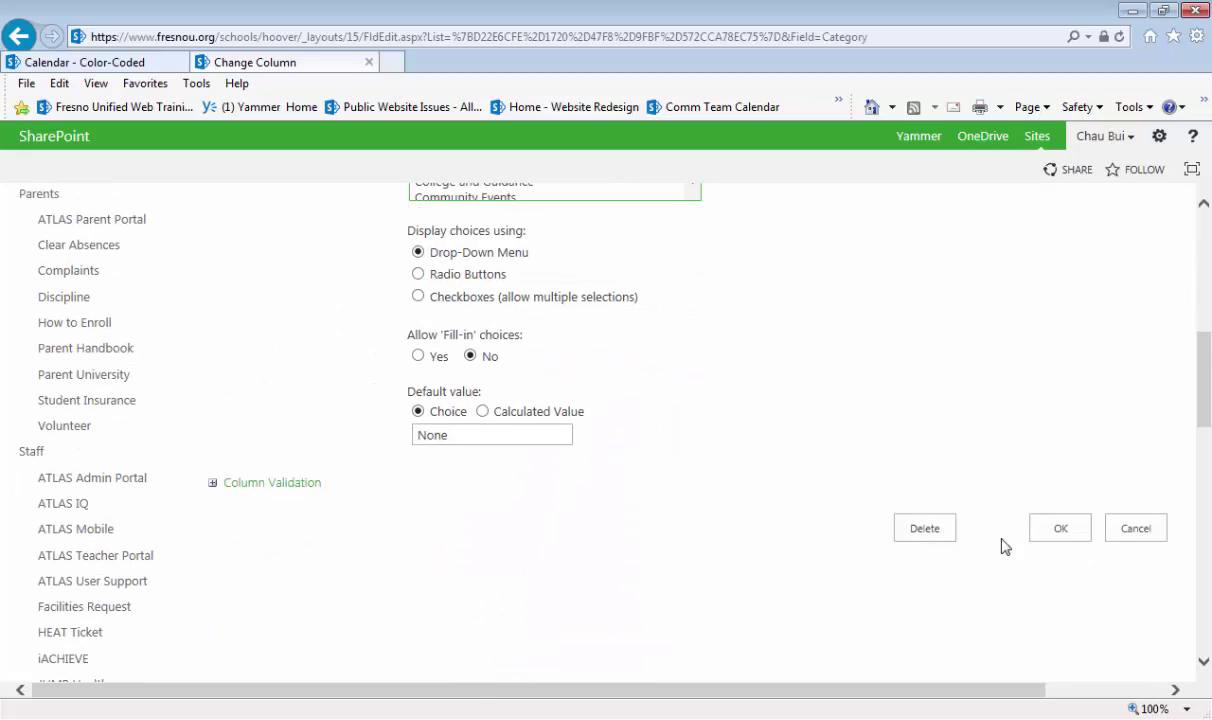
left_click(1062, 529)
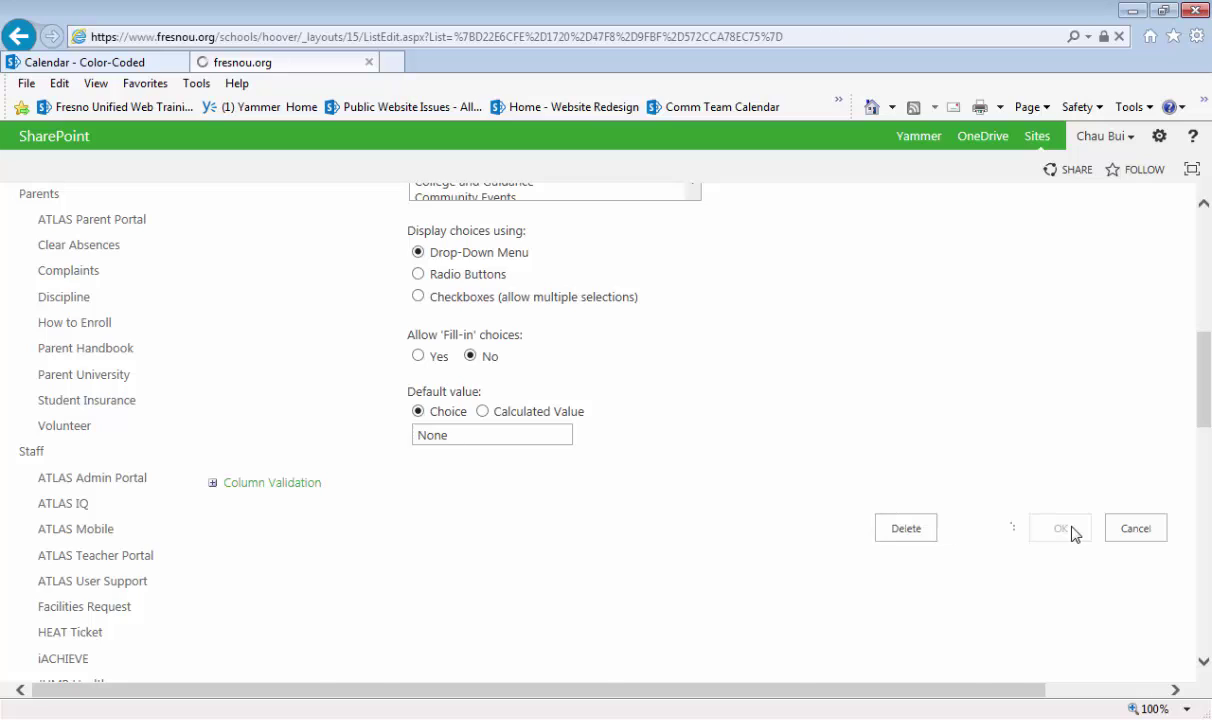